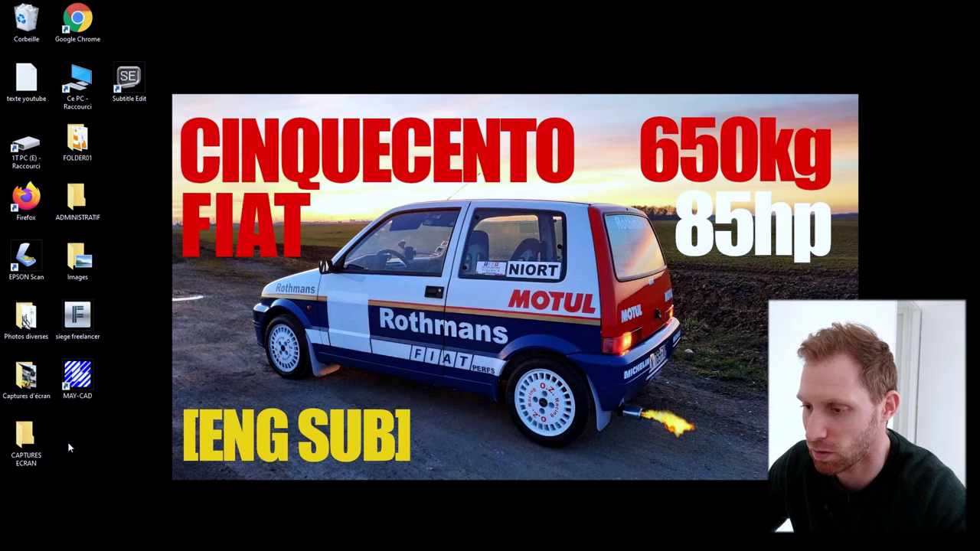
Launch MAY-CAD from its desktop shortcut
double_click(82, 391)
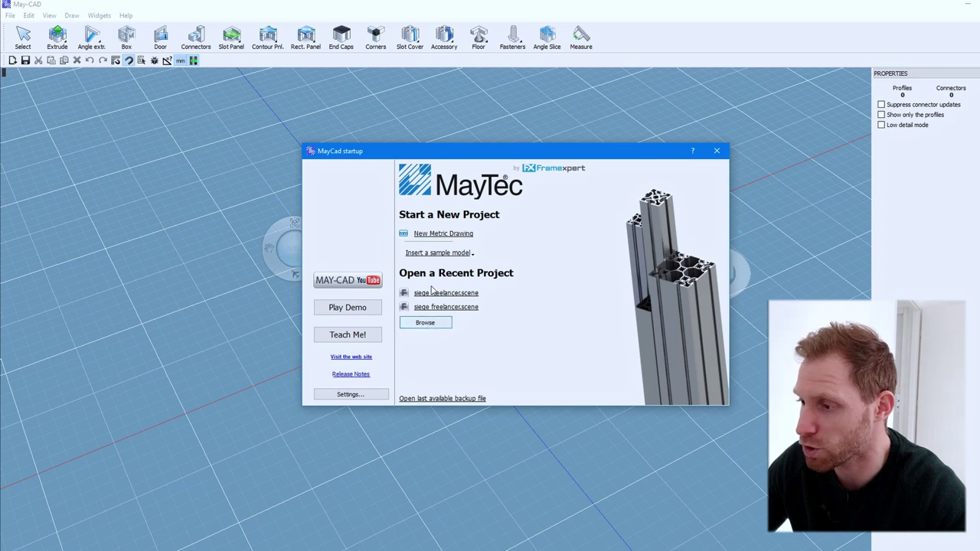
Start a new metric drawing and orbit the empty Untitled scene
click(428, 234)
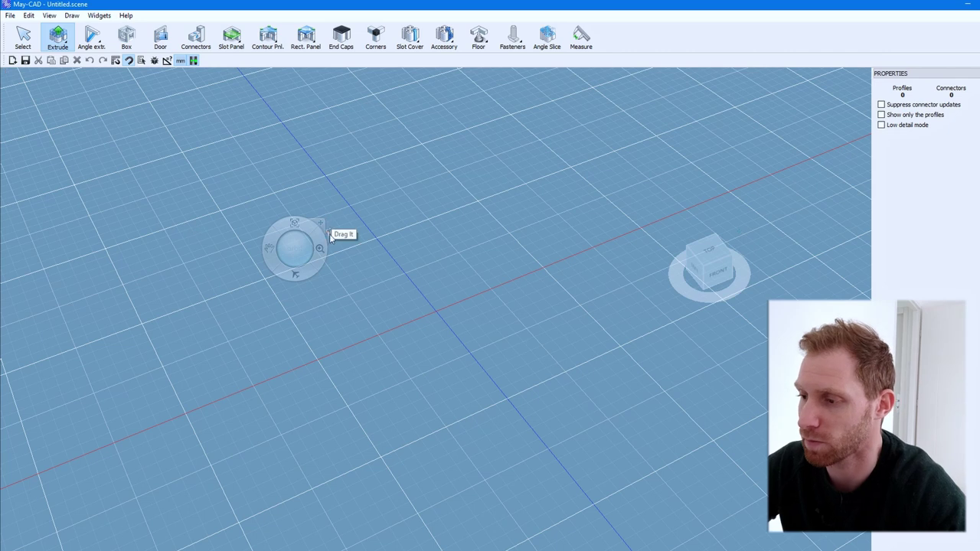
mouse_move(307, 238)
mouse_down()
mouse_move(273, 305)
mouse_move(291, 256)
mouse_up()
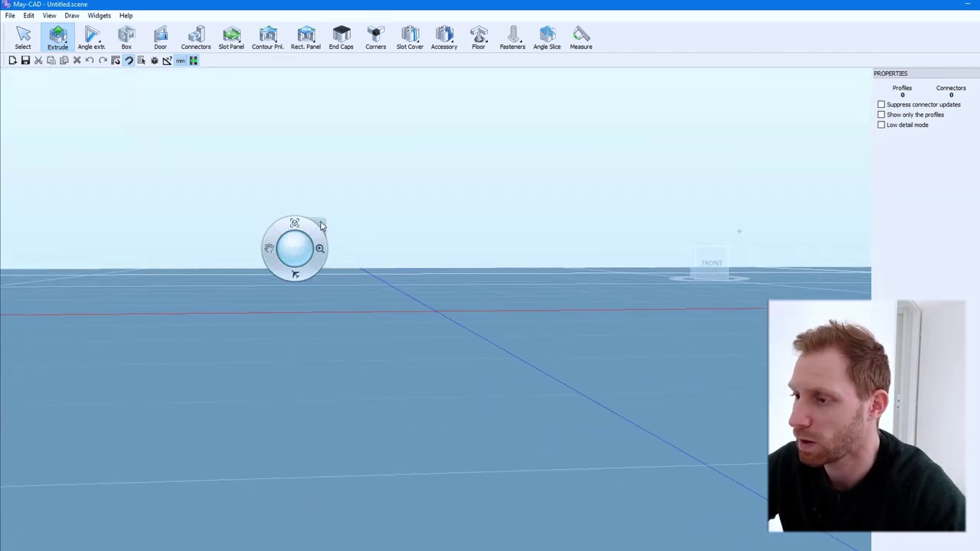
mouse_move(321, 226)
mouse_down()
mouse_move(326, 150)
mouse_move(396, 158)
mouse_up()
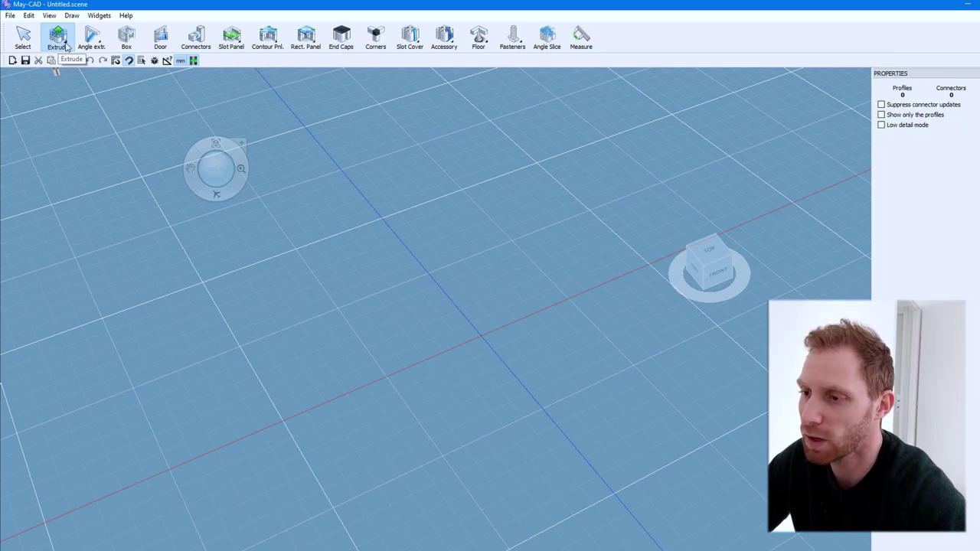
Browse the accessory catalogue's plate, gusset bracket, electric and pneumatic categories
click(67, 46)
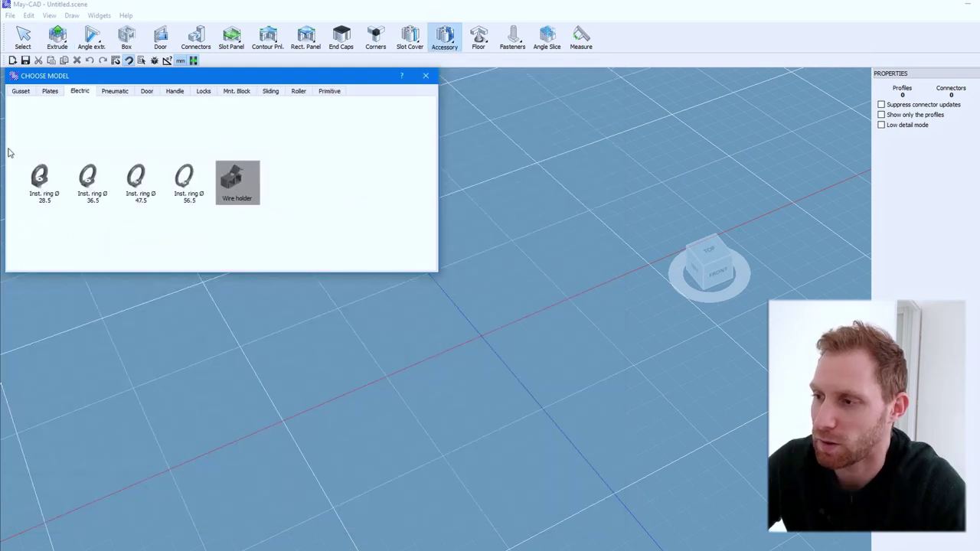
click(49, 92)
click(20, 95)
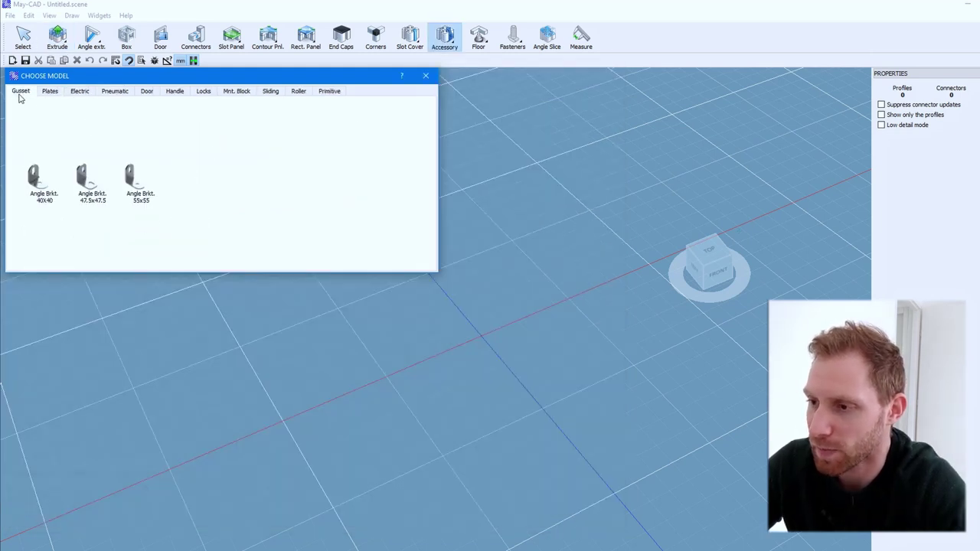
click(72, 94)
click(114, 98)
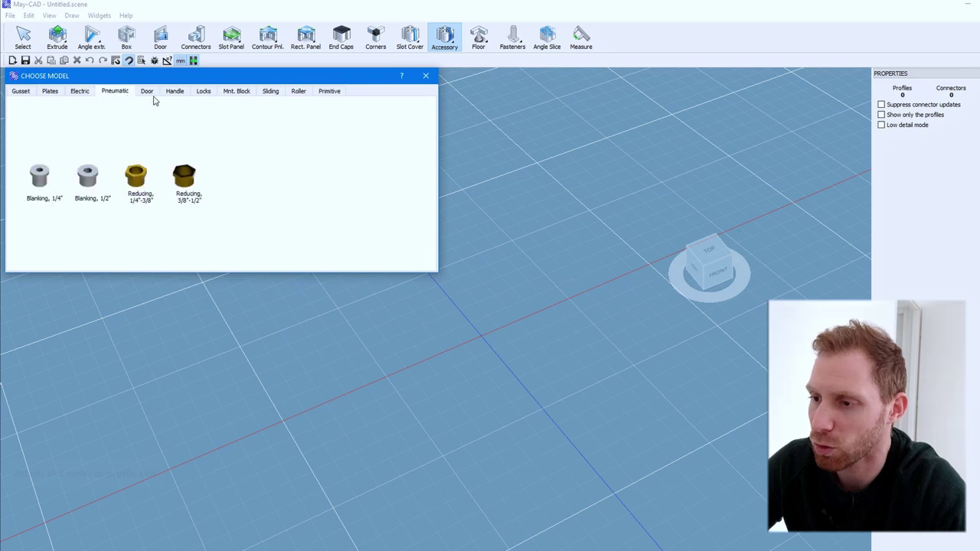
click(174, 97)
click(145, 95)
click(208, 94)
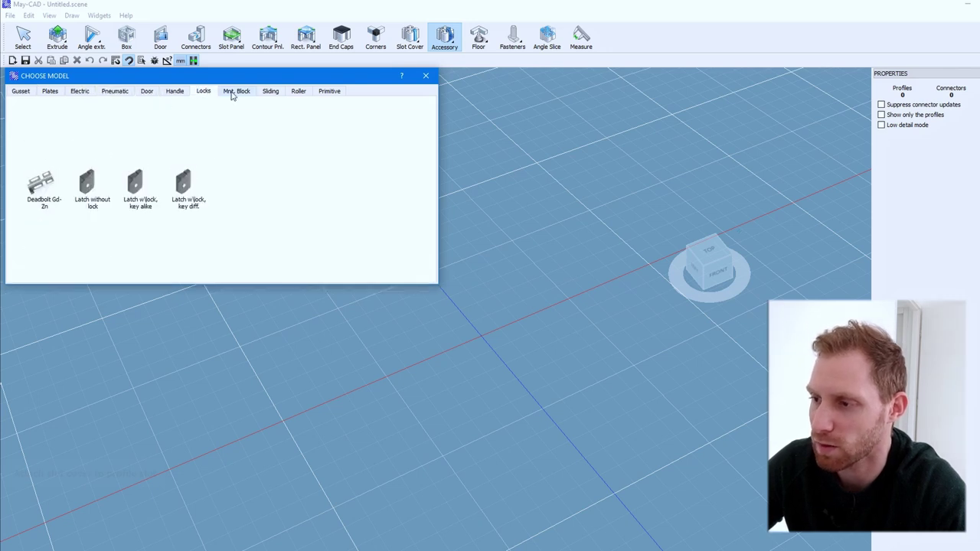
Check the mounting block accessories, then bring up the 40 MM profile catalogue for extruding
click(243, 92)
click(514, 38)
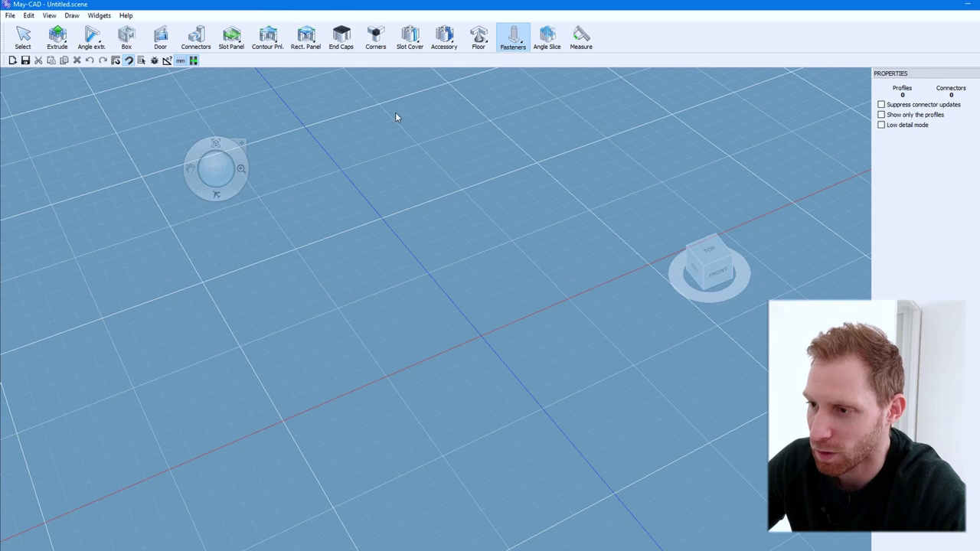
click(68, 46)
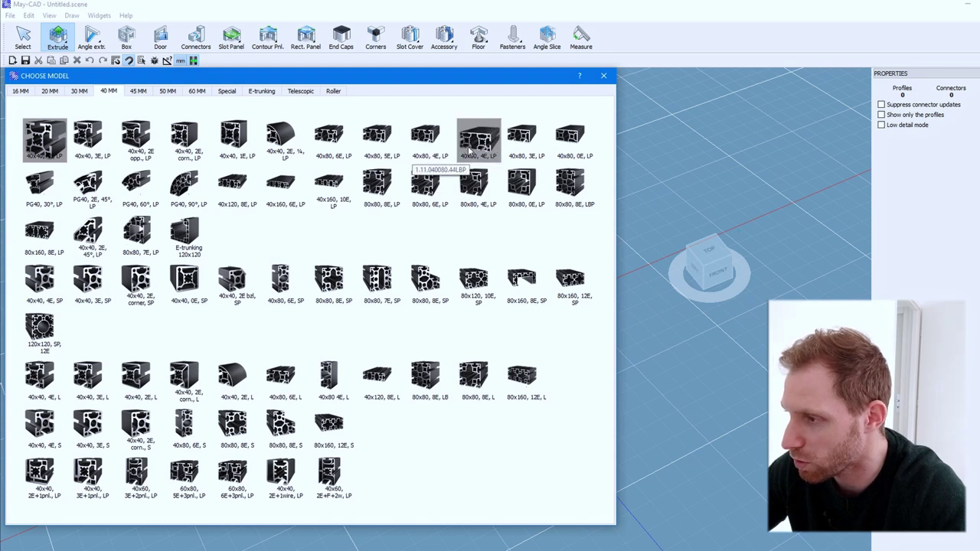
Extrude a first short 40 MM profile on the grid and orbit around it
click(512, 183)
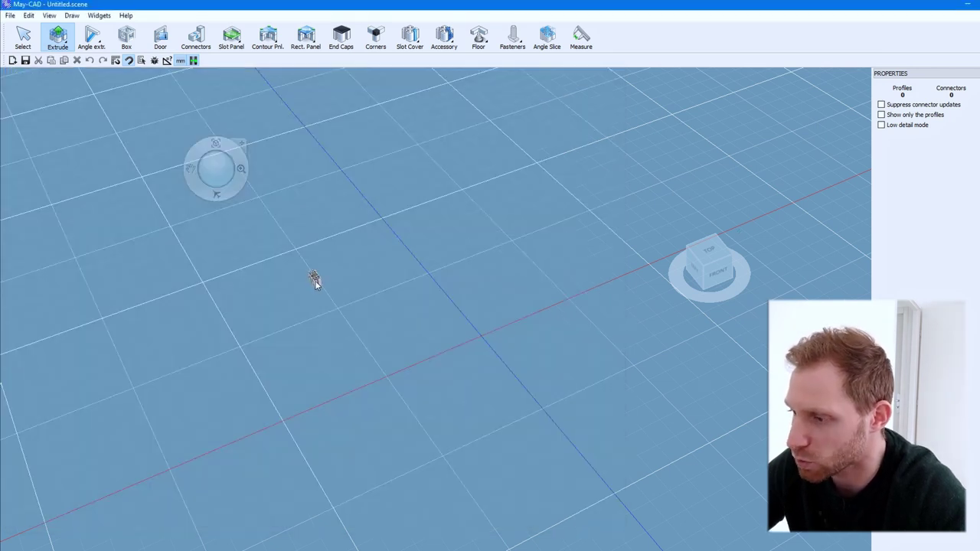
click(369, 330)
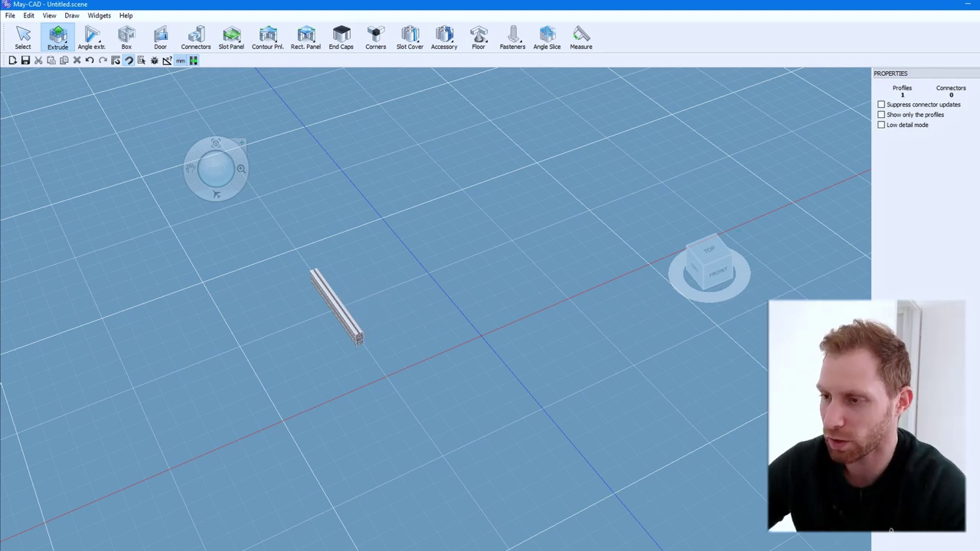
drag(215, 168, 176, 193)
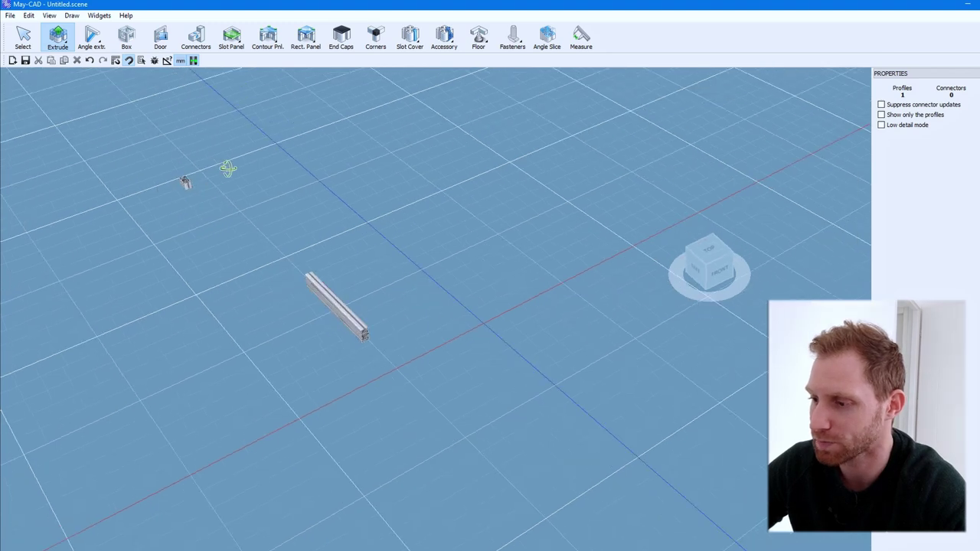
mouse_move(299, 203)
middle_down()
mouse_move(232, 203)
mouse_move(314, 184)
mouse_move(306, 87)
mouse_move(158, 105)
middle_up()
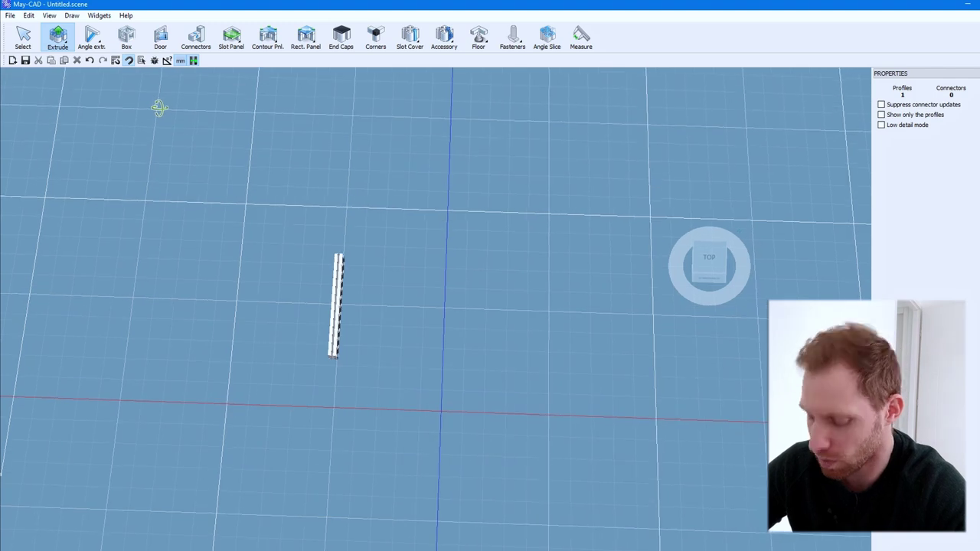
drag(216, 168, 216, 191)
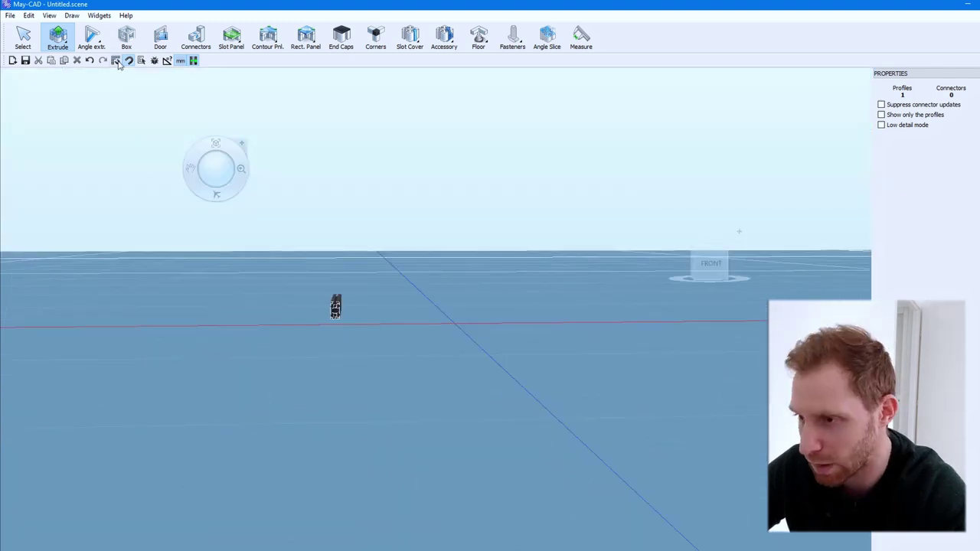
Reopen the 40 MM profile catalogue for the next piece
click(28, 15)
click(100, 4)
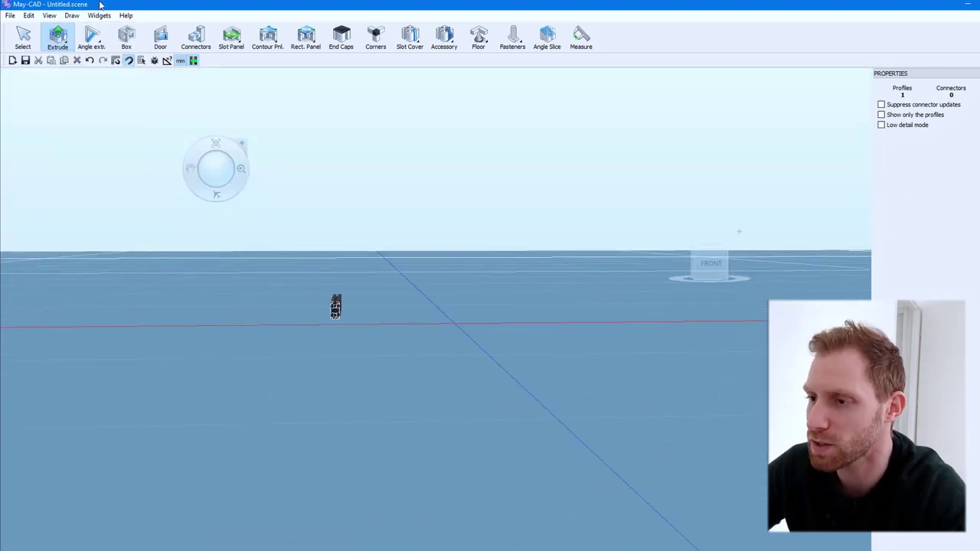
click(67, 49)
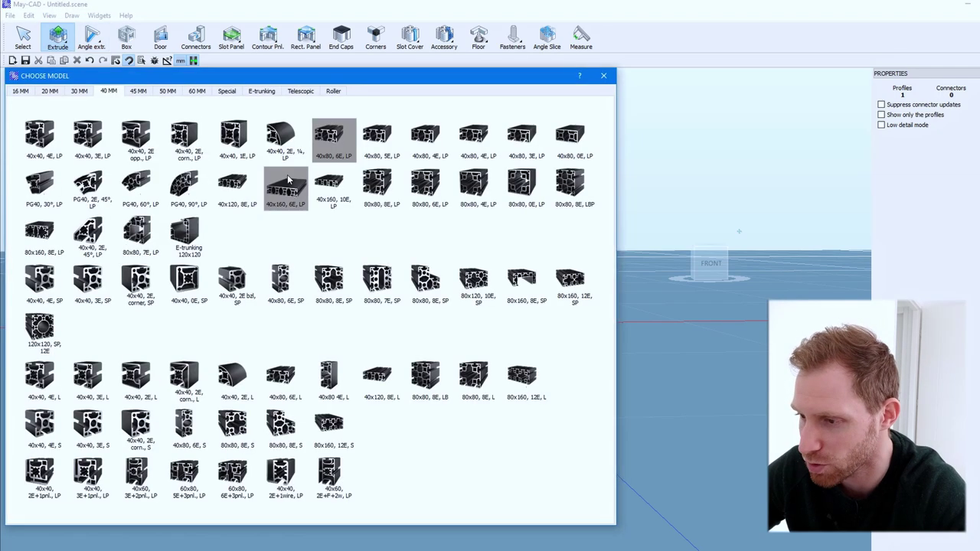
Extrude a 40x160 10E profile at right angles from the first profile's end, then select the short profile
click(336, 182)
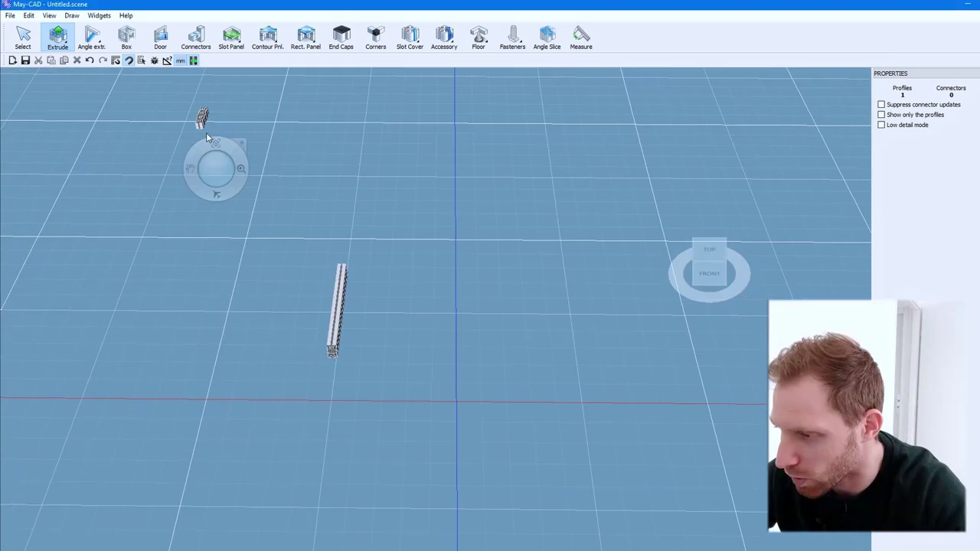
click(333, 354)
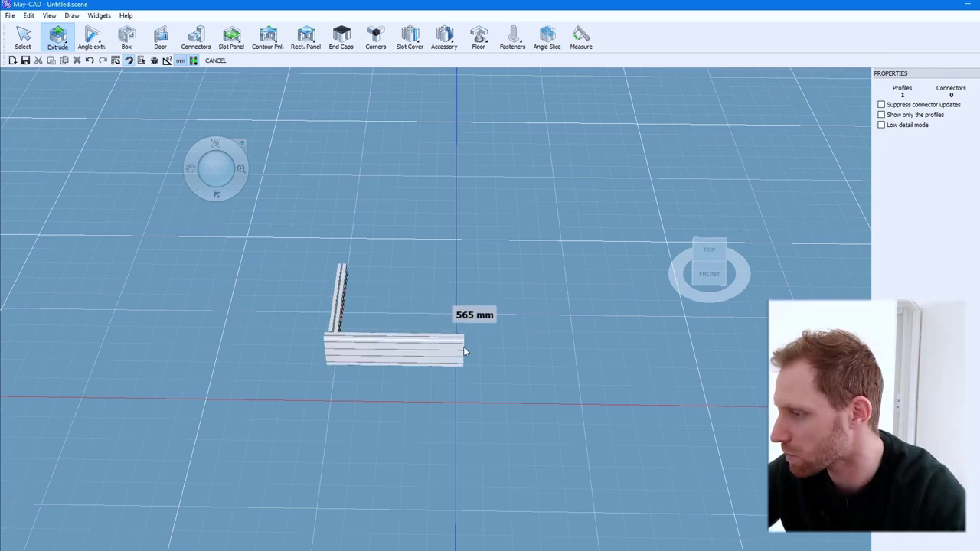
click(660, 351)
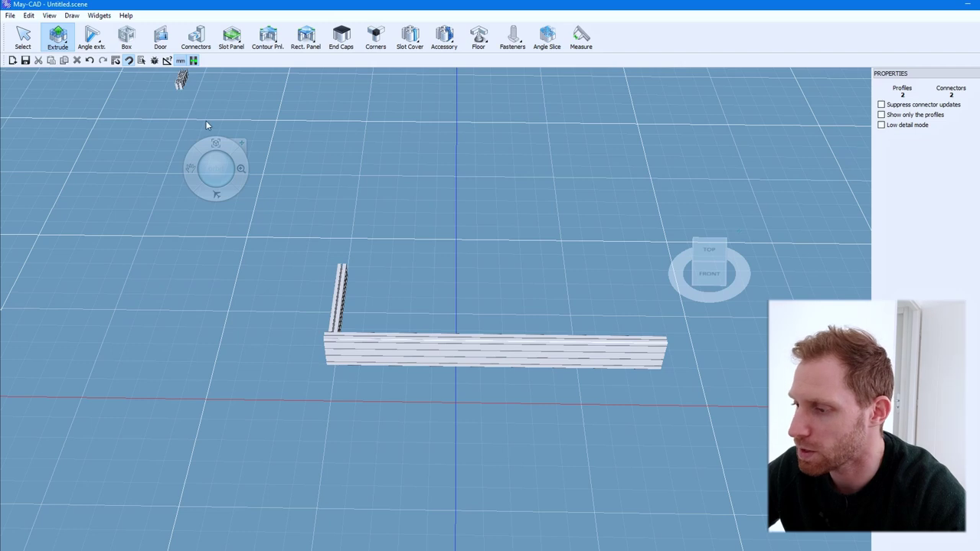
mouse_move(216, 168)
mouse_down()
mouse_move(329, 236)
mouse_move(342, 207)
mouse_up()
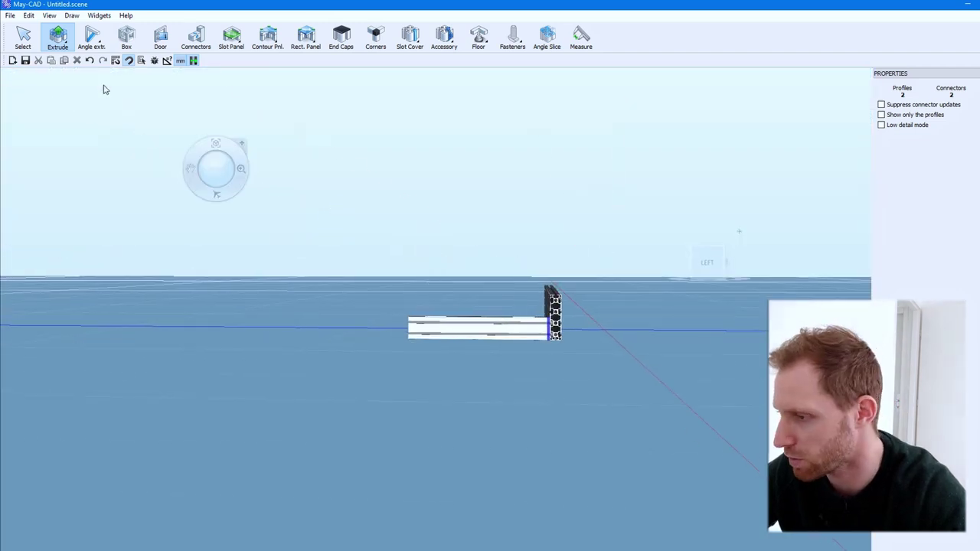
click(23, 36)
click(457, 330)
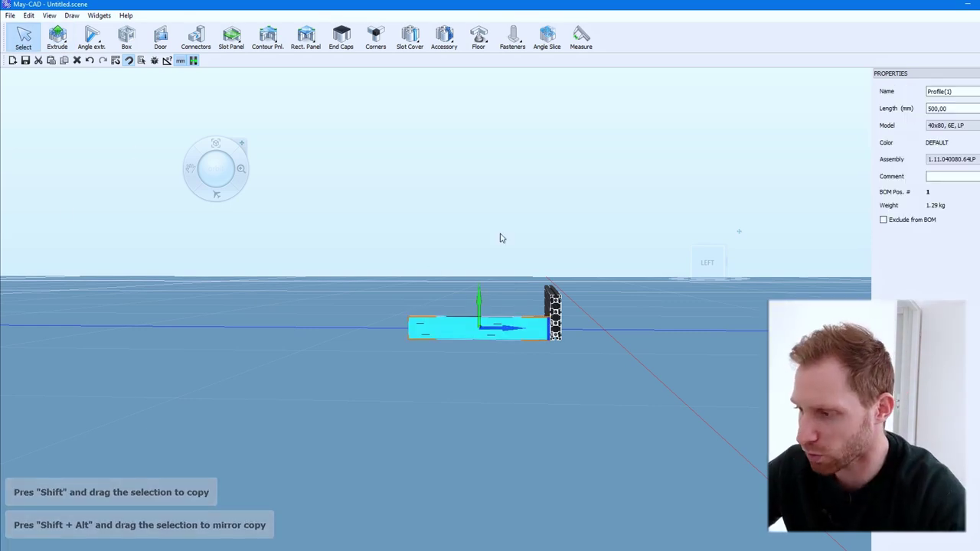
Select the 500 mm 40x80 profile and raise it 40 mm against the 40x160 profile's end
click(22, 42)
click(560, 320)
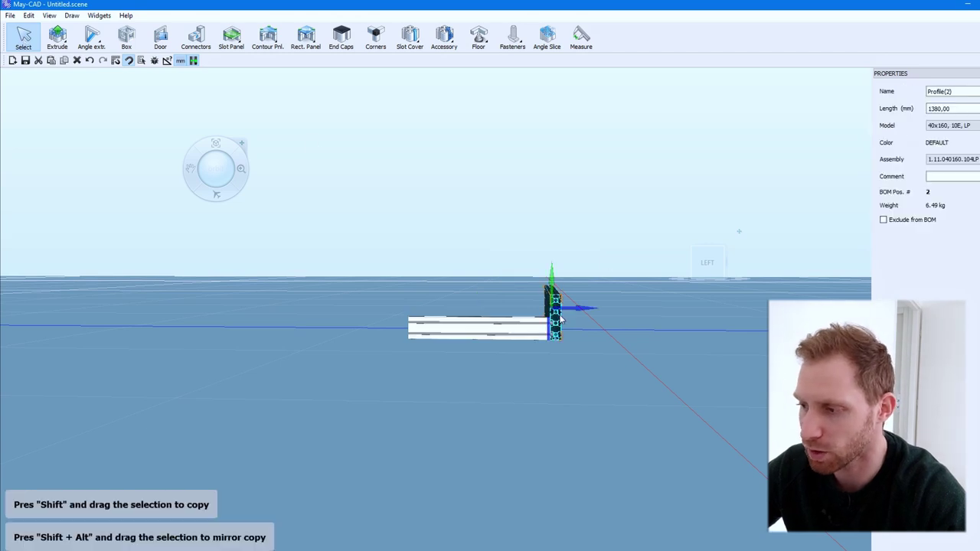
click(512, 329)
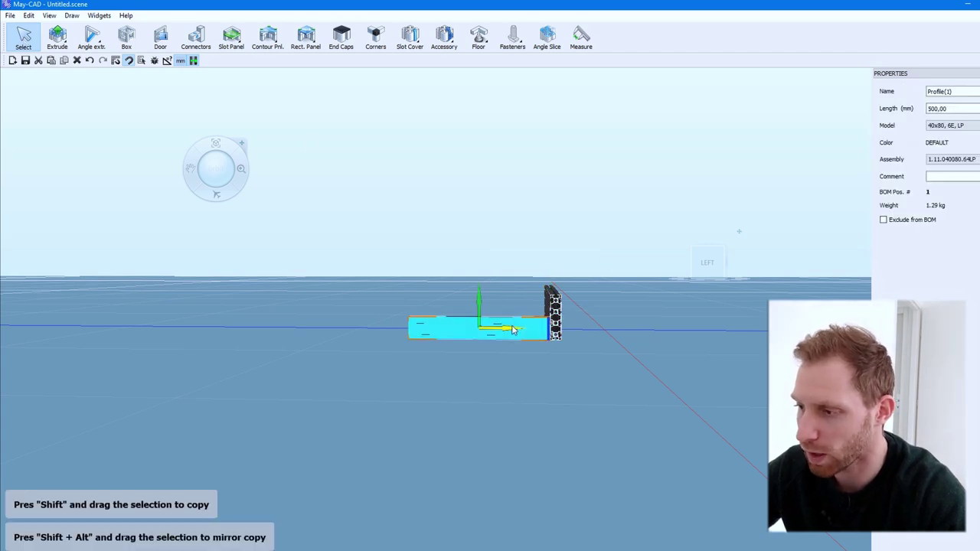
mouse_move(216, 168)
mouse_down()
mouse_move(182, 145)
mouse_move(214, 175)
mouse_up()
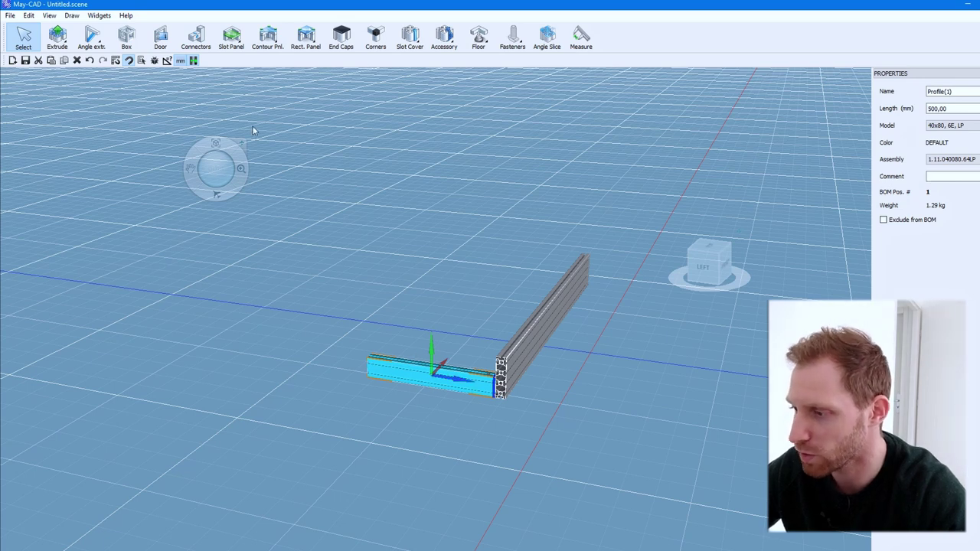
mouse_move(216, 169)
mouse_down()
mouse_move(227, 203)
mouse_move(212, 191)
mouse_up()
scroll(488, 291, up, 2)
scroll(488, 291, up, 3)
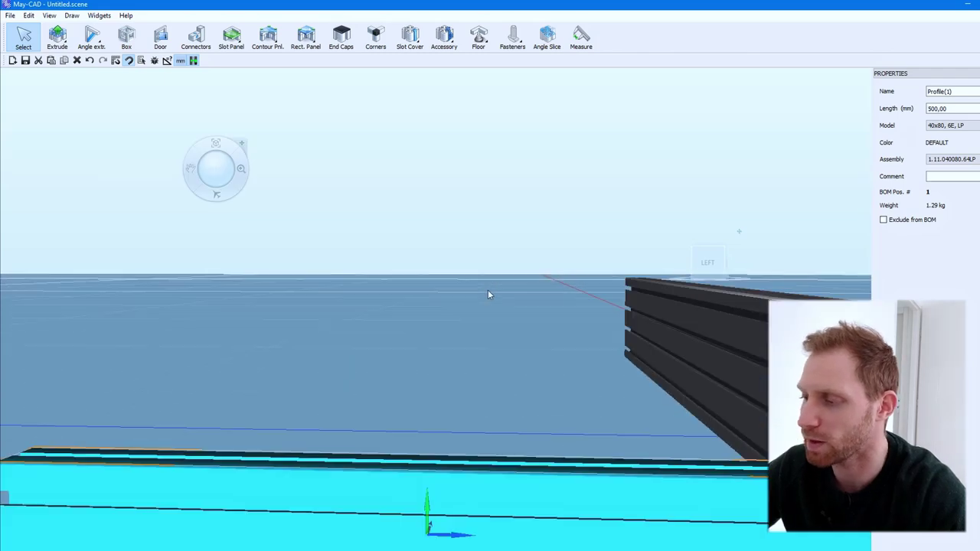
scroll(488, 294, down, 3)
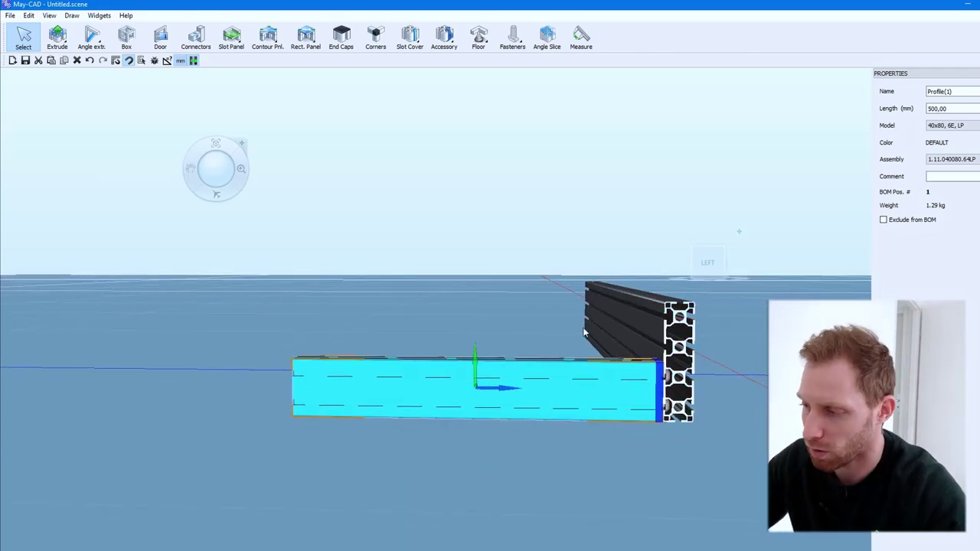
mouse_move(475, 381)
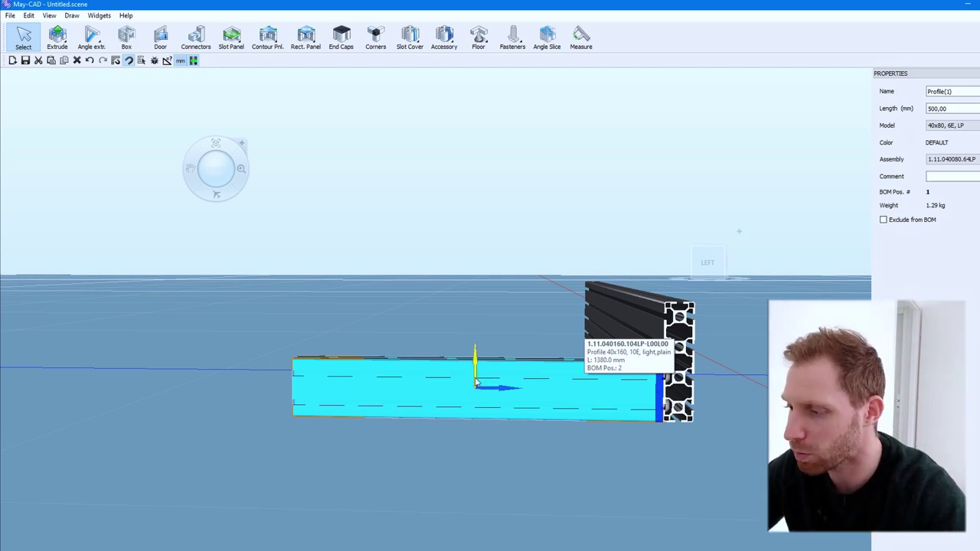
drag(475, 381, 472, 363)
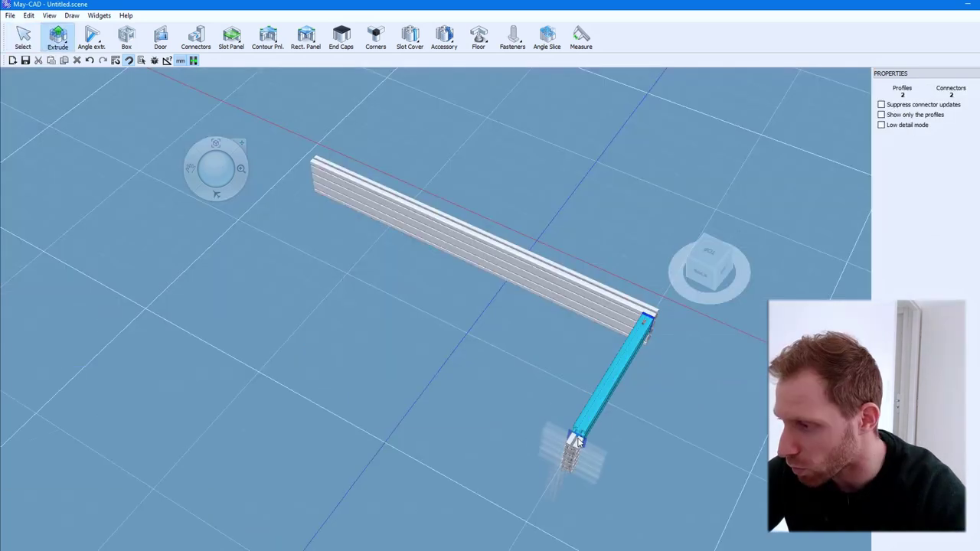
Extrude a 1380 mm profile from the short profile's free end, forming a U-shaped frame
click(577, 436)
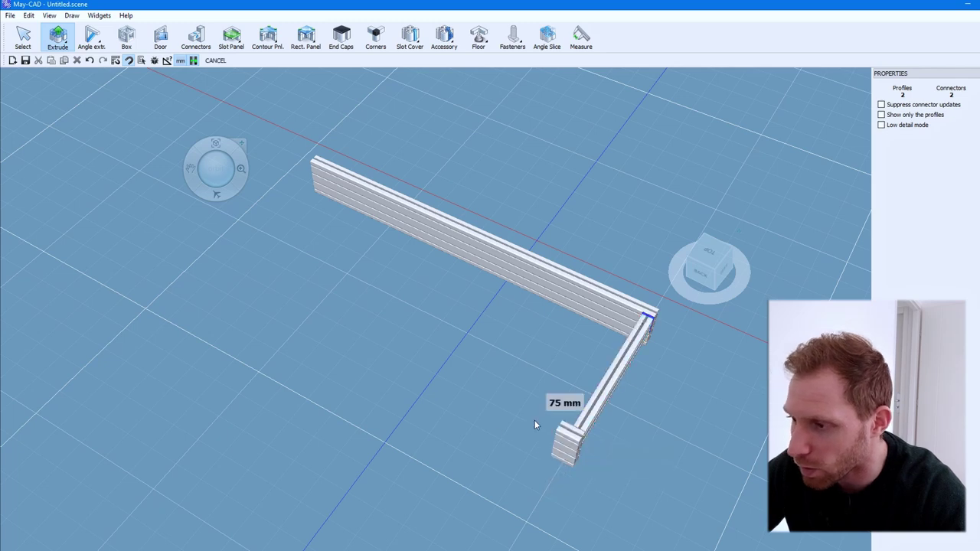
click(211, 283)
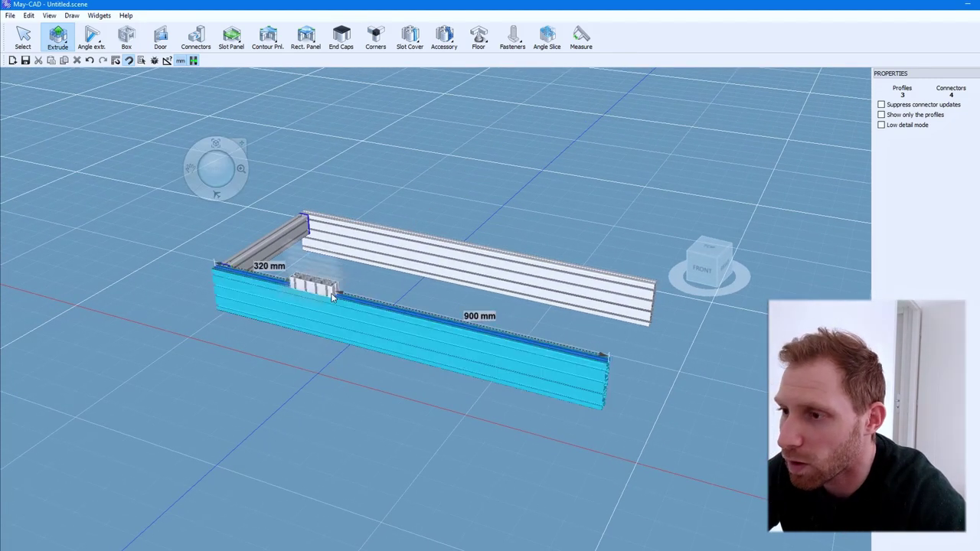
click(60, 40)
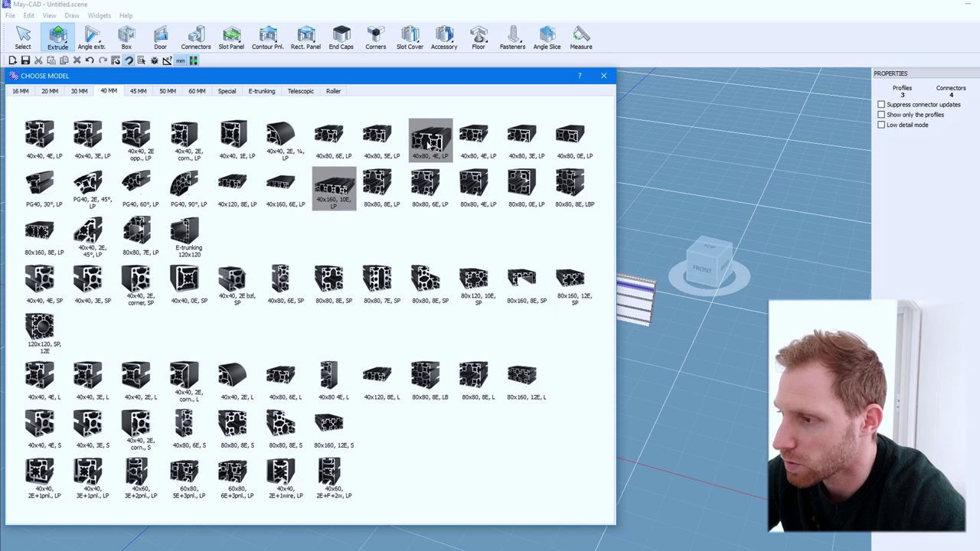
Place a long 40x80, 6E, LP side profile to finish the U-shaped base
click(329, 136)
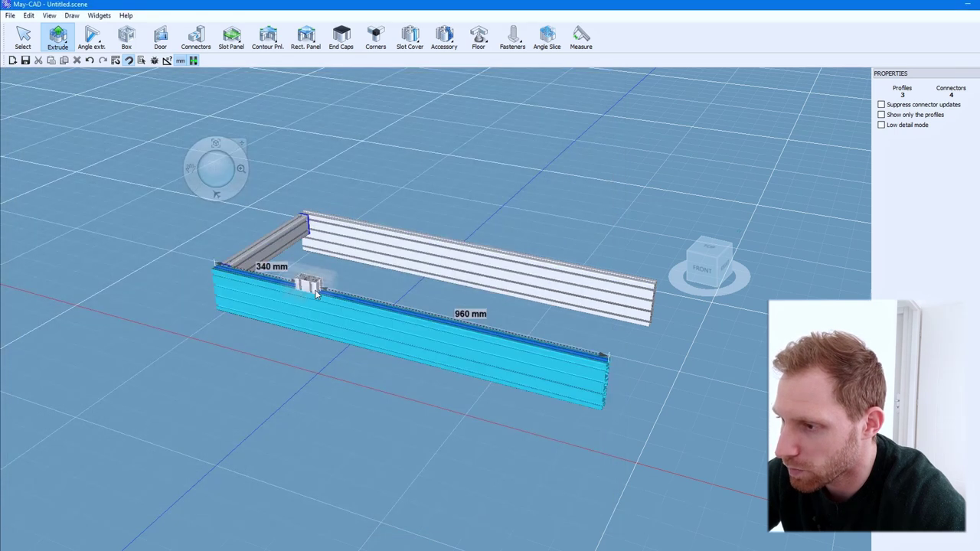
click(316, 293)
mouse_move(219, 164)
middle_down()
mouse_move(42, 178)
mouse_move(253, 284)
middle_up()
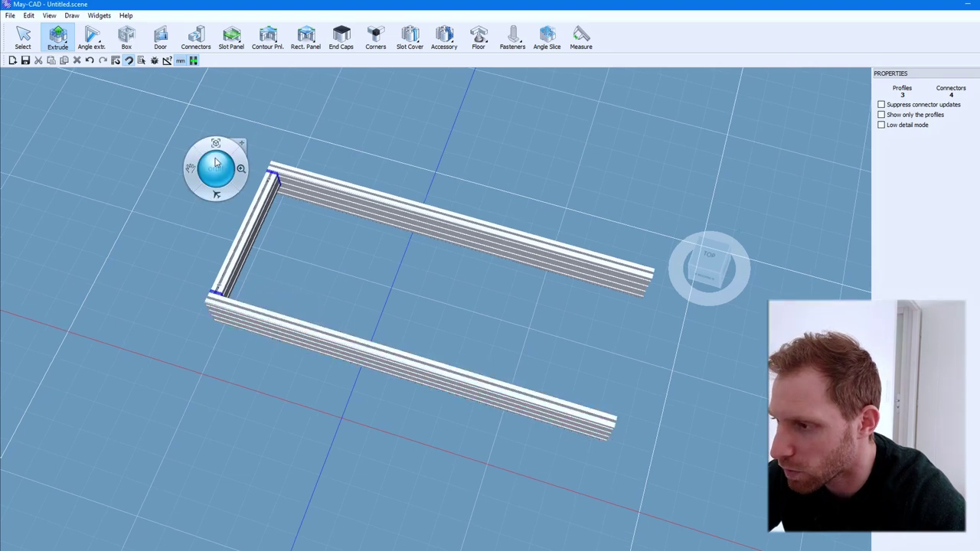
Extrude a 500 mm 40x80 crossbar between the two long sides and select it
drag(216, 168, 466, 251)
mouse_move(647, 173)
mouse_down()
mouse_move(664, 175)
mouse_move(269, 275)
mouse_up()
click(269, 280)
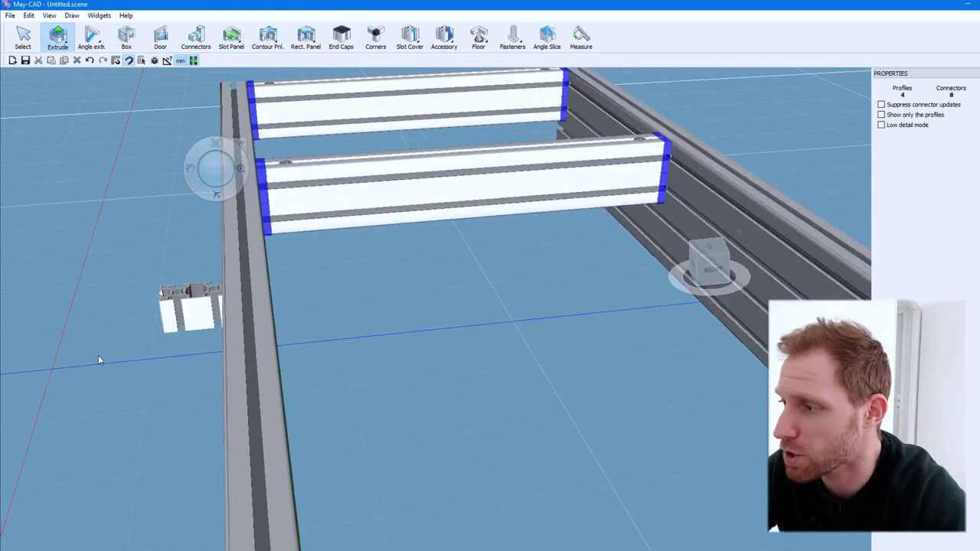
middle_drag(50, 91, 491, 285)
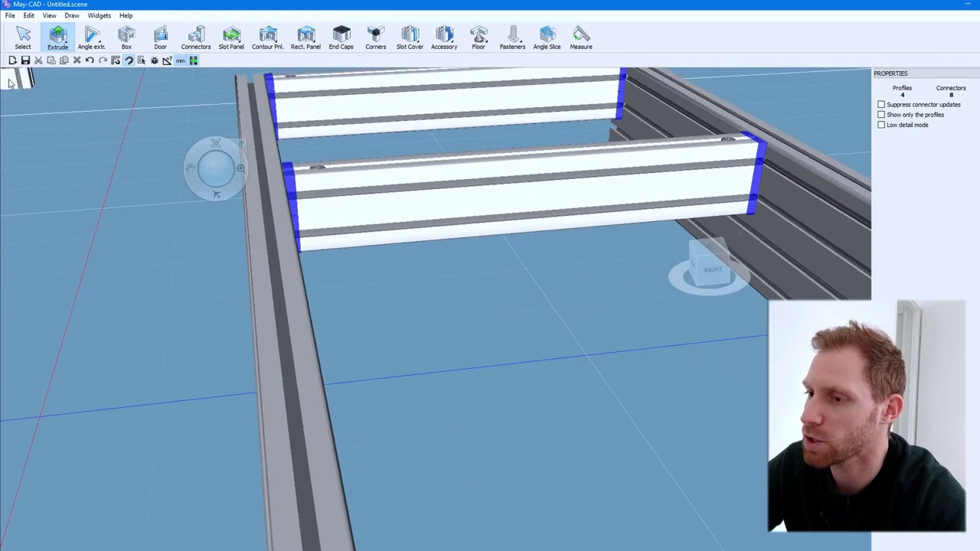
key(Escape)
click(565, 367)
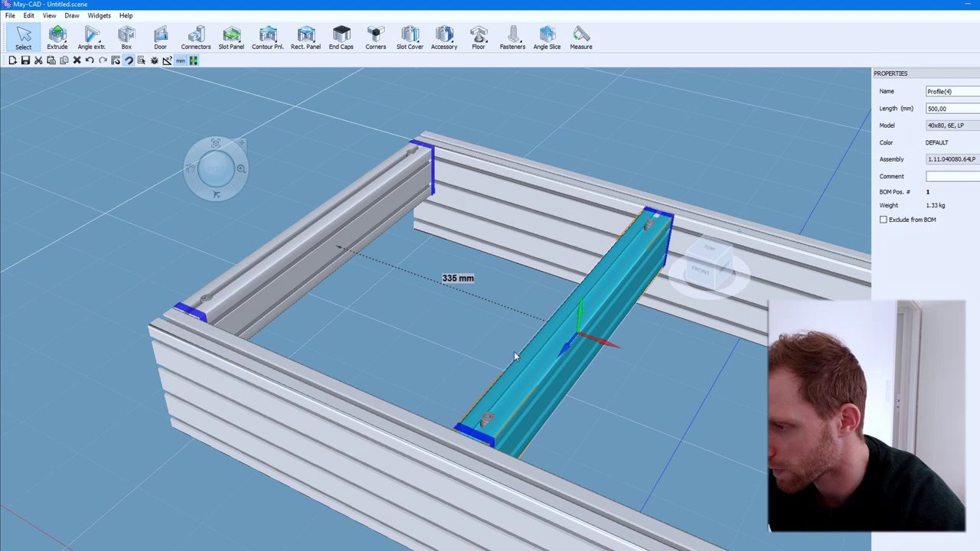
Slide the crossbar along the long sides until it sits 420 mm from the end profile
mouse_move(597, 344)
mouse_down()
mouse_move(718, 398)
mouse_move(664, 377)
mouse_up()
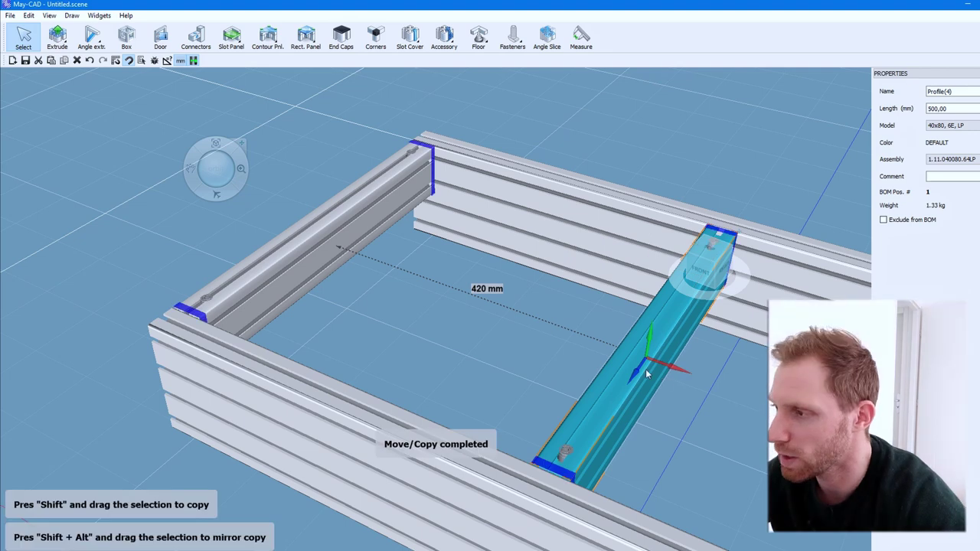
Measure the 420 mm side-profile-to-crossbar gap, then reopen the 40 MM profile catalogue
click(580, 36)
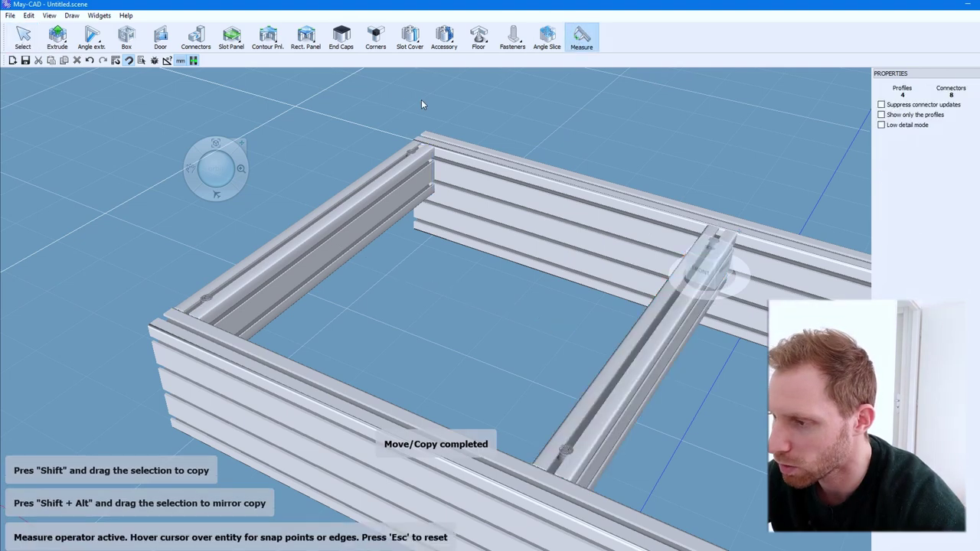
click(334, 222)
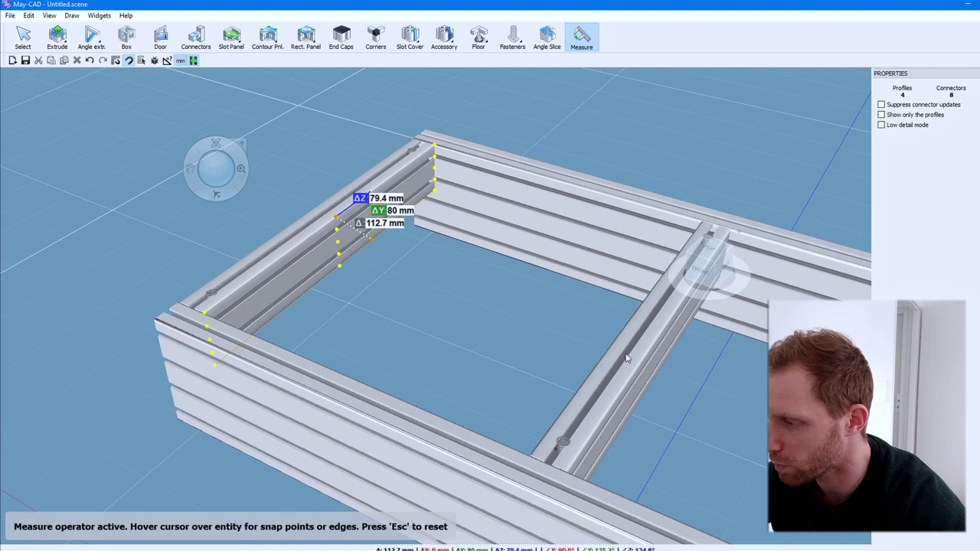
click(627, 320)
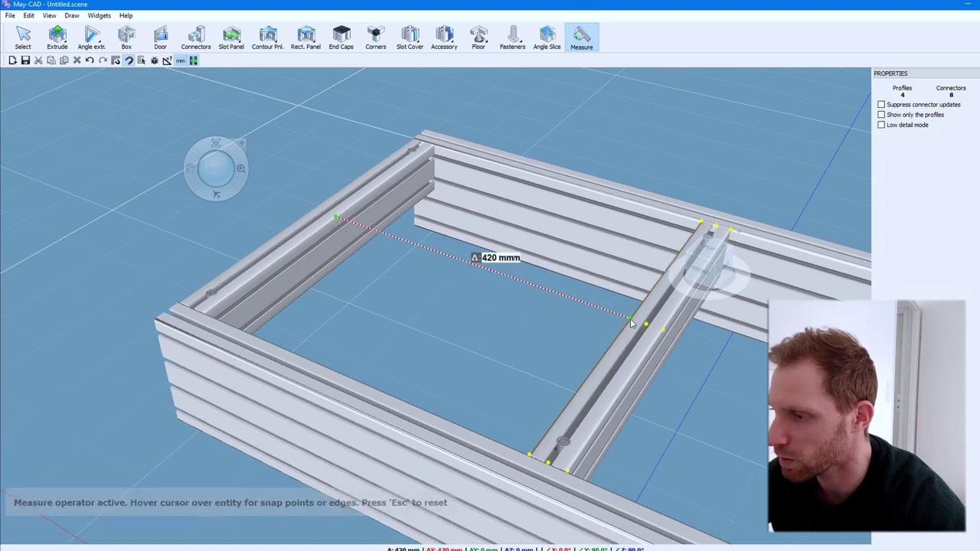
click(580, 37)
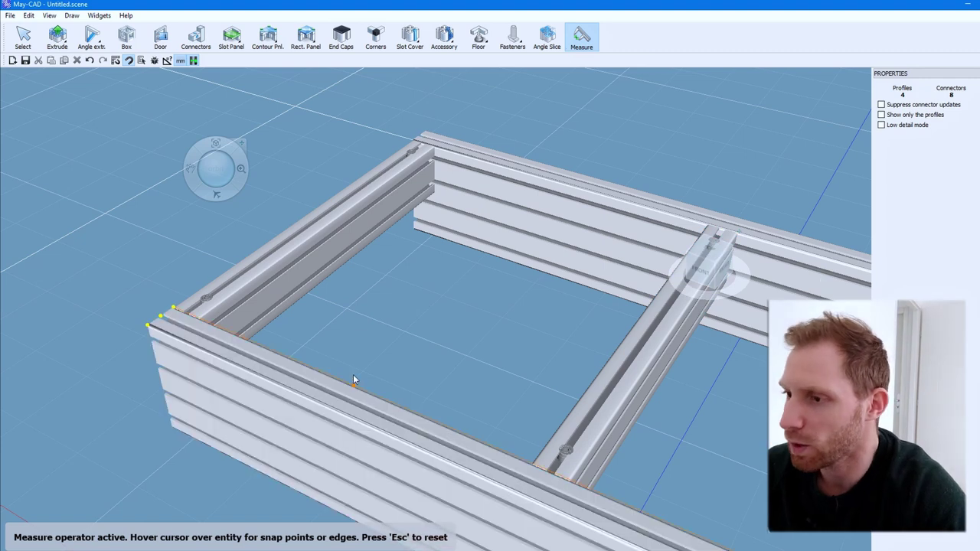
click(68, 40)
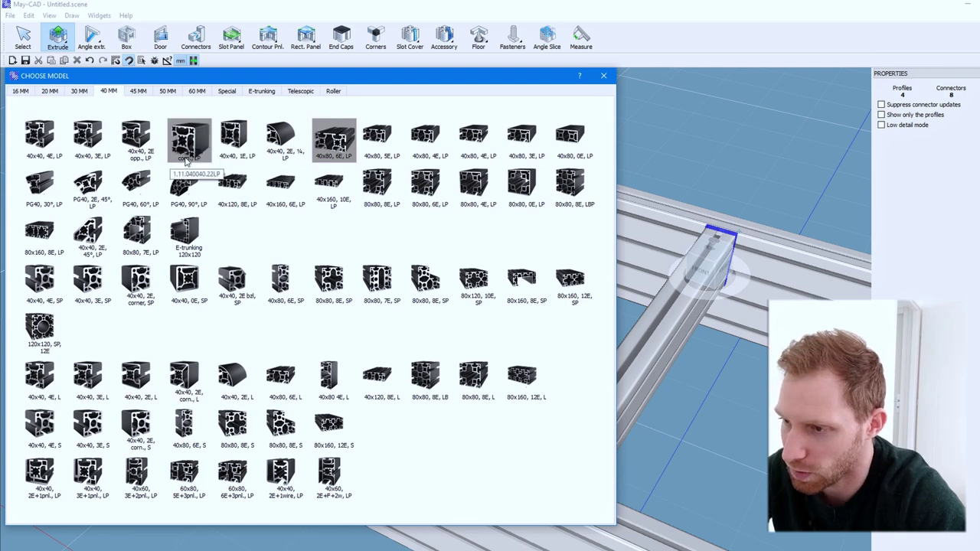
Choose the 40x40 4E LP profile, place two 500 mm bars across the frame, and inspect the result
click(35, 138)
click(206, 310)
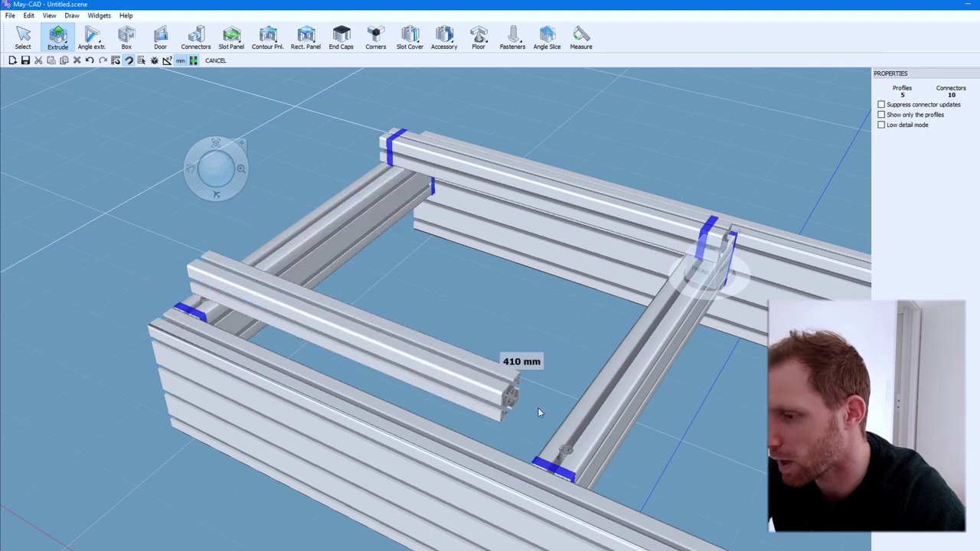
click(599, 430)
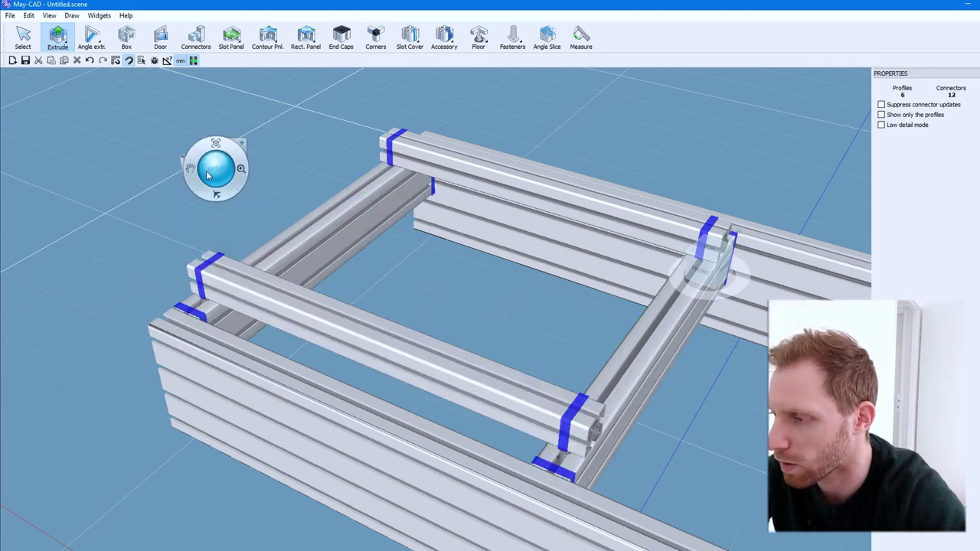
drag(216, 169, 264, 215)
mouse_move(264, 215)
middle_down()
mouse_move(368, 265)
mouse_move(326, 219)
mouse_move(350, 172)
middle_up()
scroll(414, 260, down, 5)
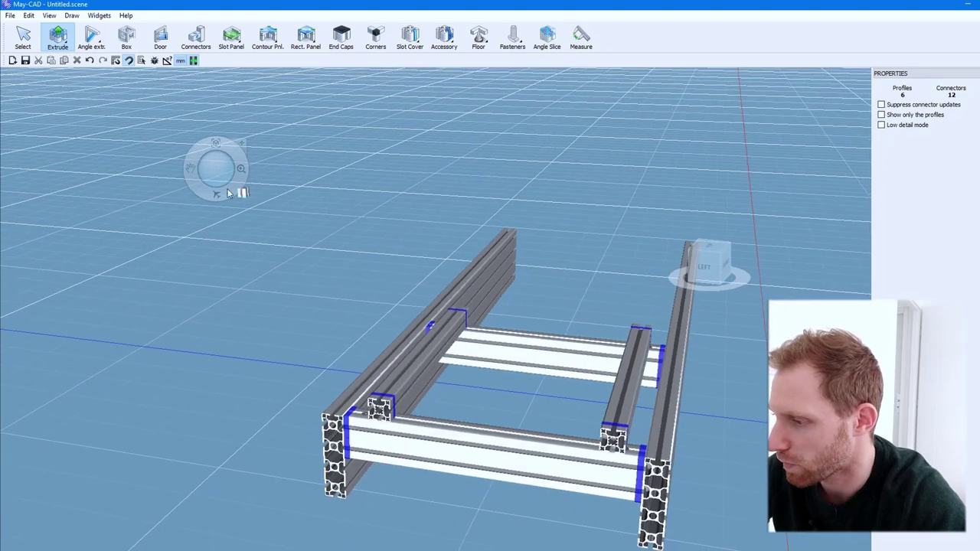
key(Escape)
mouse_move(216, 175)
middle_down()
mouse_move(83, 121)
mouse_move(83, 171)
middle_up()
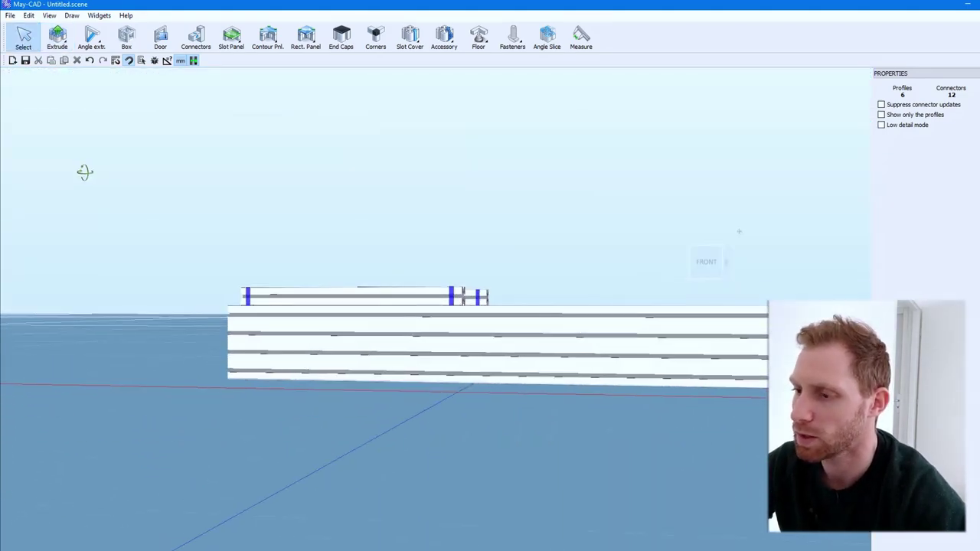
click(210, 152)
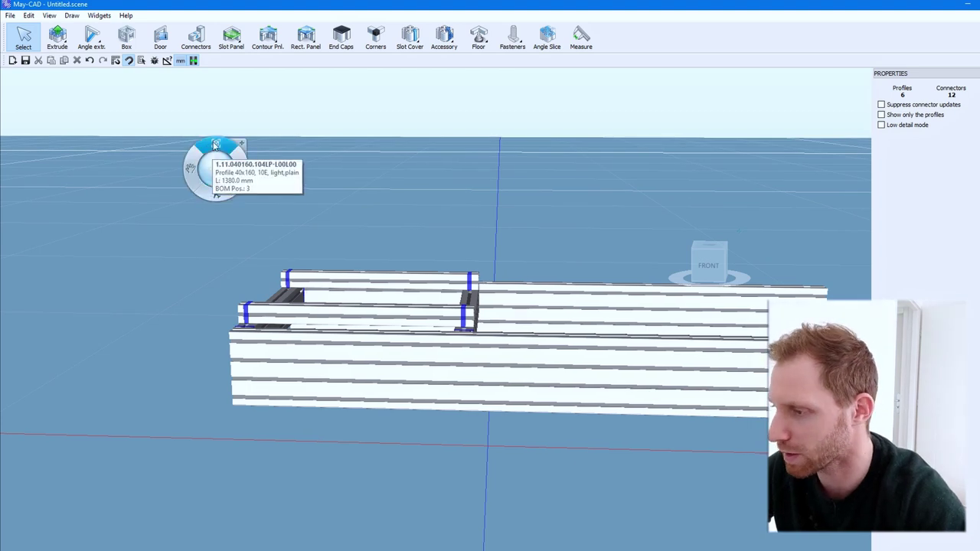
drag(216, 146, 170, 174)
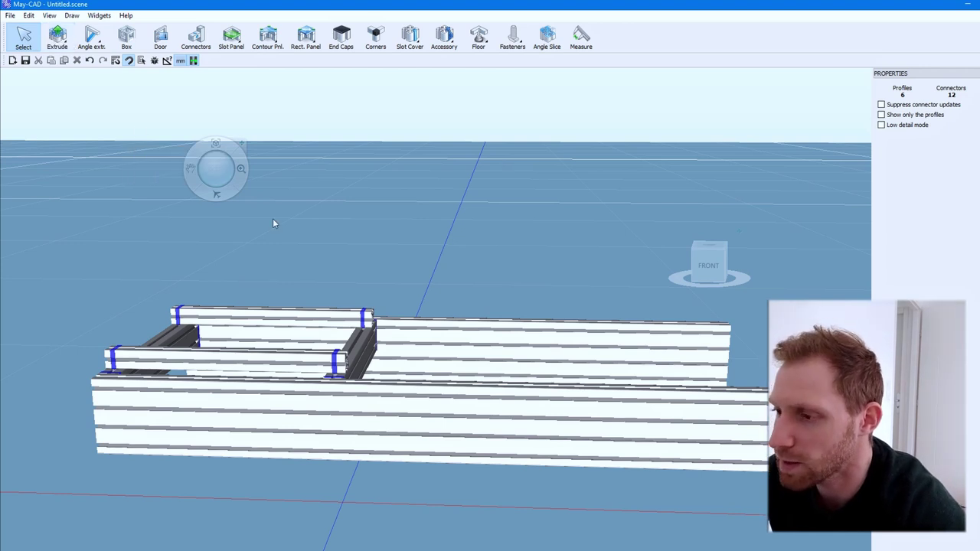
click(212, 151)
mouse_move(212, 164)
mouse_down()
mouse_move(219, 140)
mouse_move(251, 163)
mouse_move(145, 110)
mouse_move(144, 176)
mouse_up()
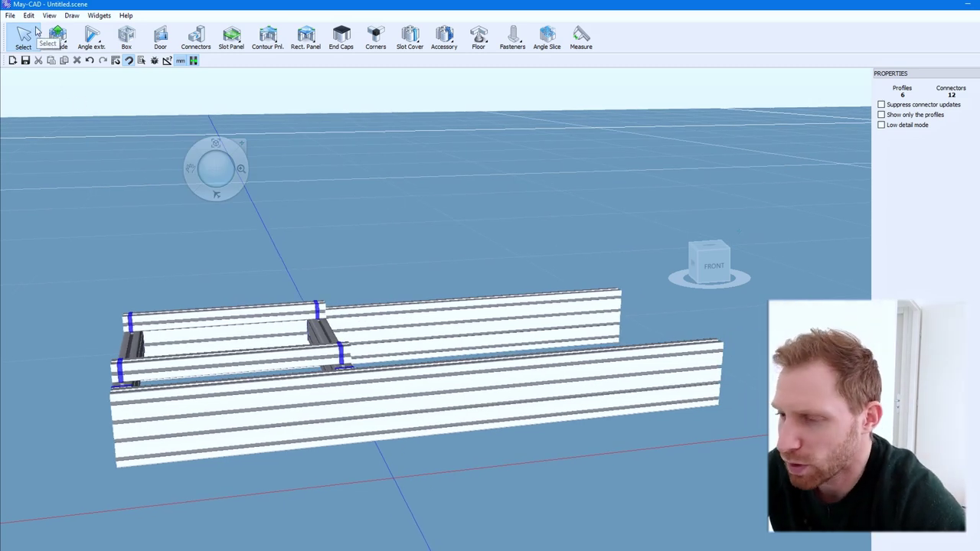
Extrude an upright 40x120 profile and set its Length property to 760 mm
click(57, 35)
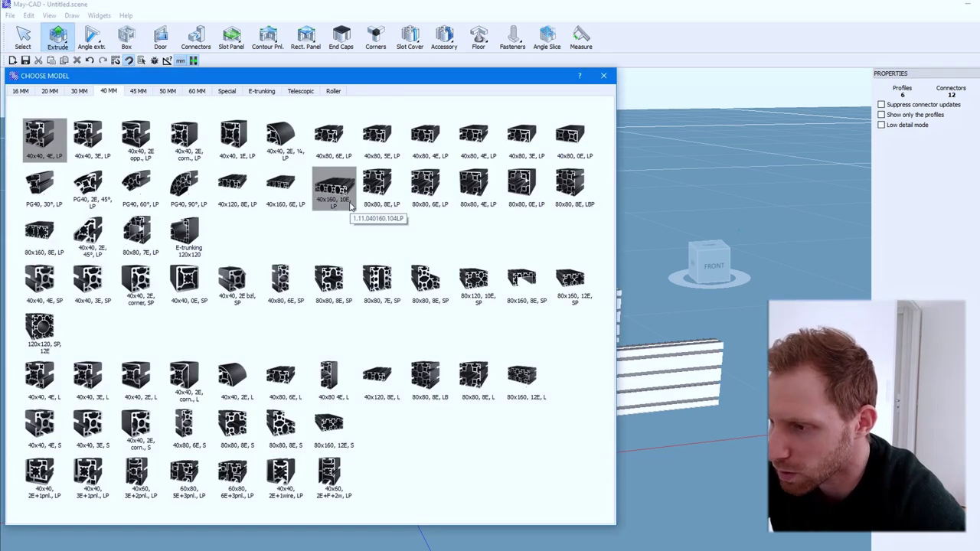
click(235, 191)
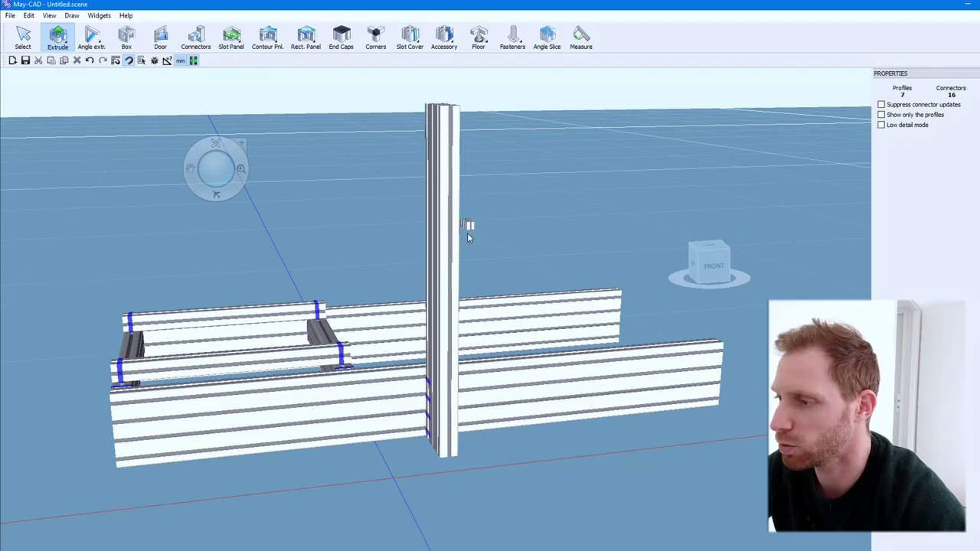
key(Escape)
click(447, 219)
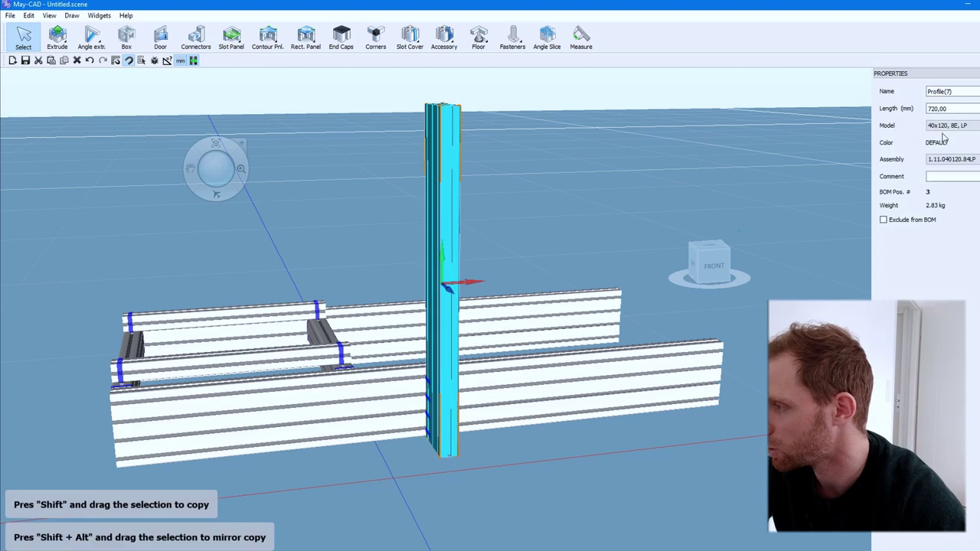
click(934, 112)
text(760)
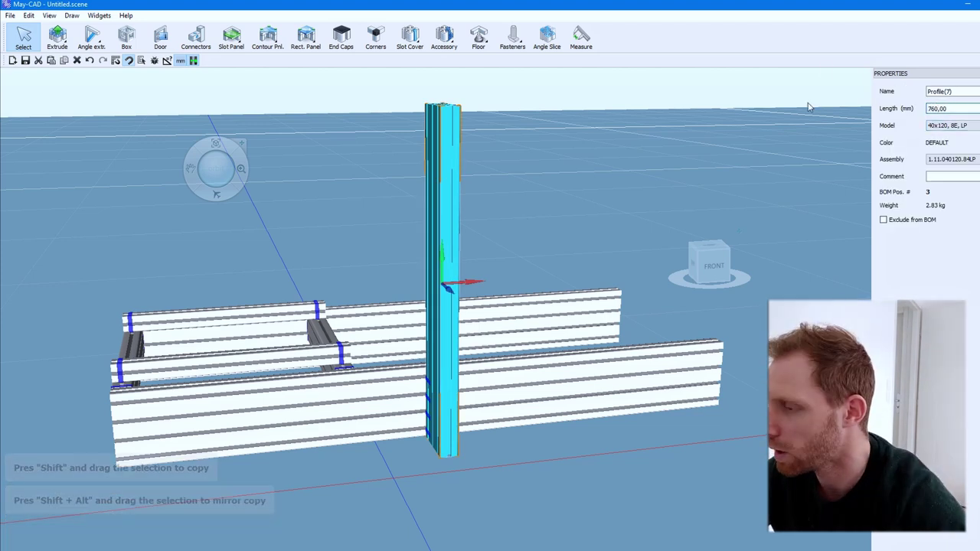
key(Return)
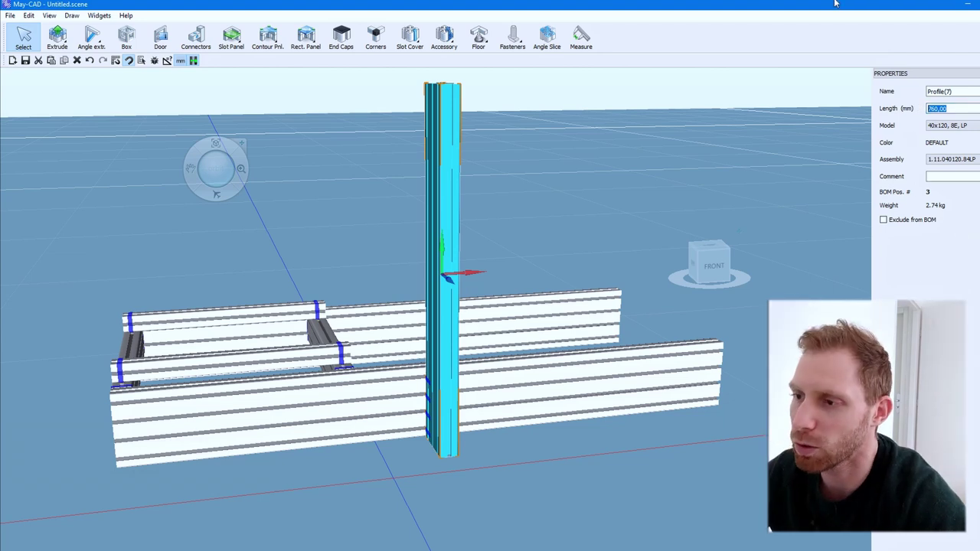
click(30, 47)
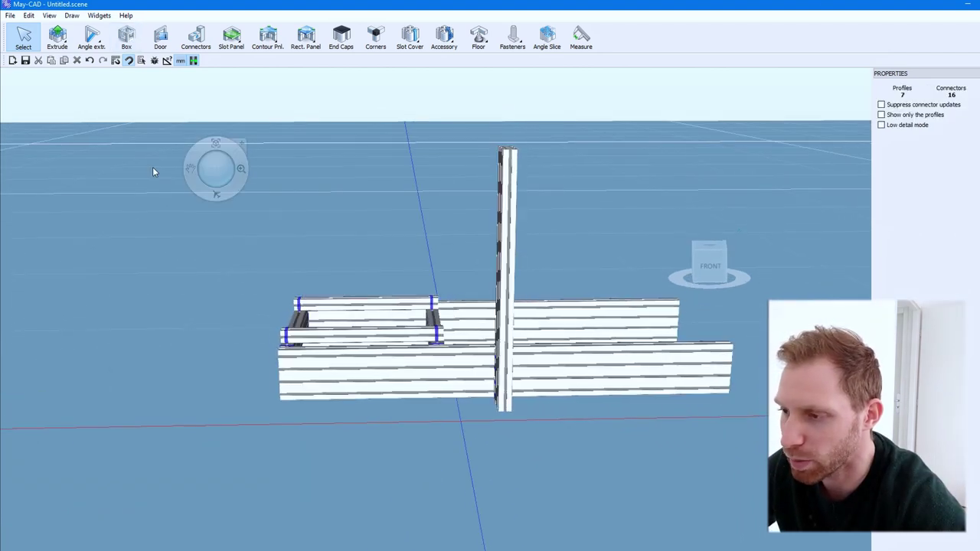
Use Edit > Rotate to turn the 40x120 upright about its vertical axis
drag(215, 170, 716, 445)
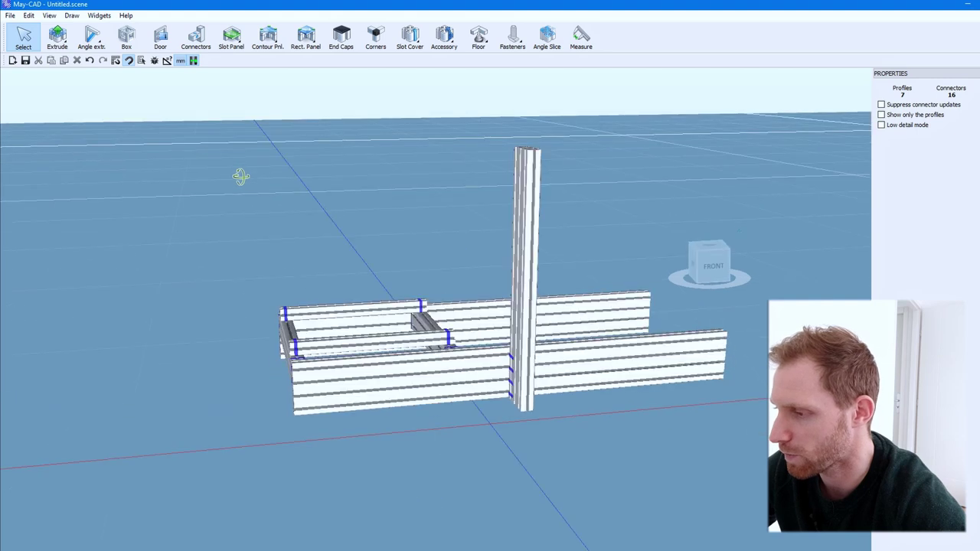
scroll(717, 444, up, 2)
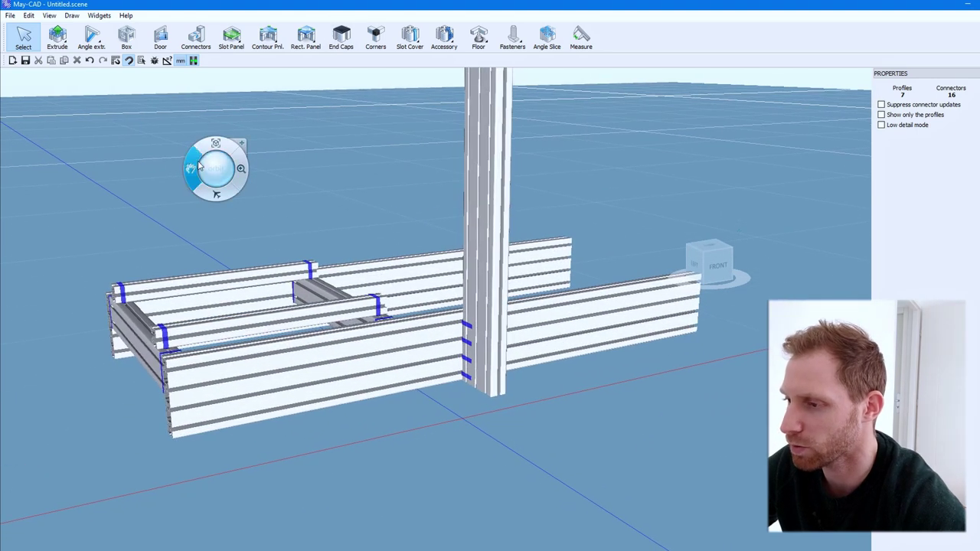
click(198, 165)
click(519, 343)
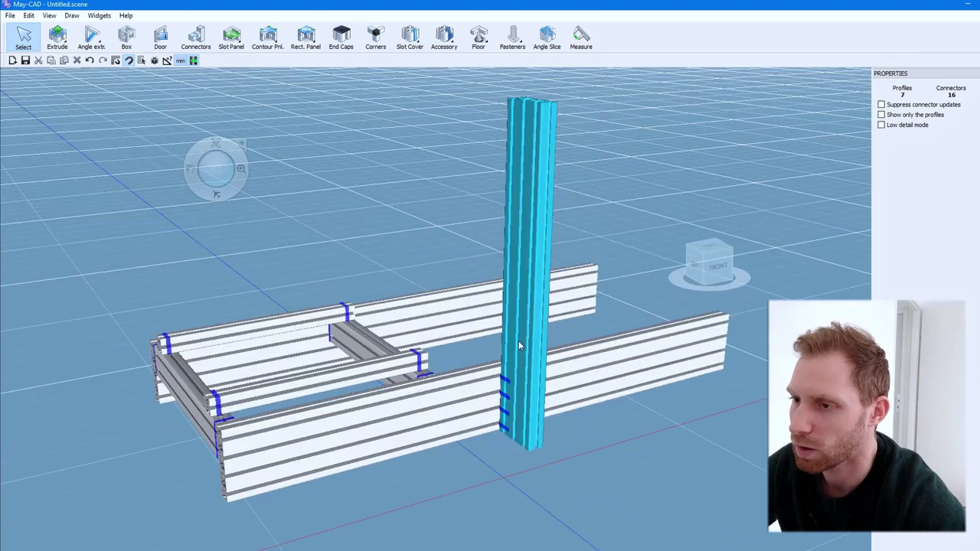
click(12, 16)
mouse_move(28, 16)
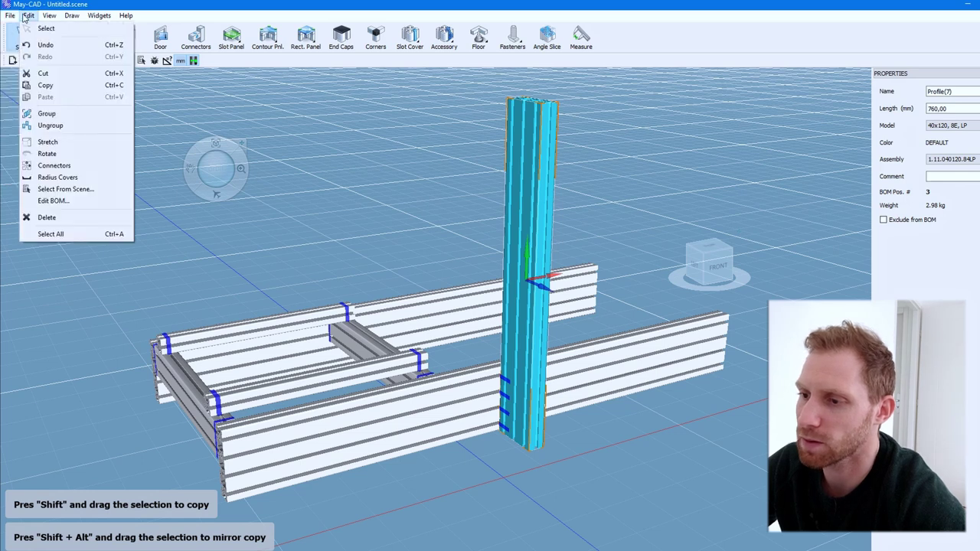
click(47, 154)
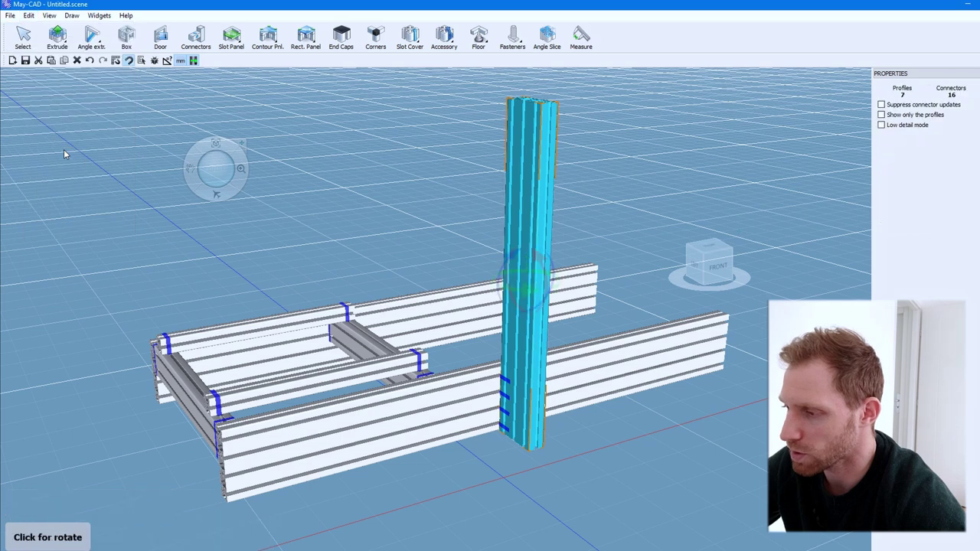
click(527, 293)
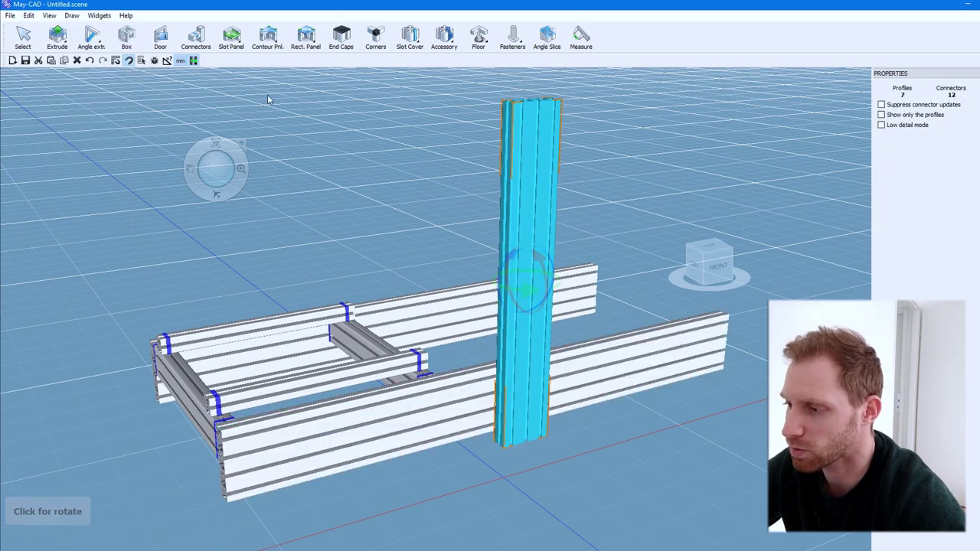
click(23, 39)
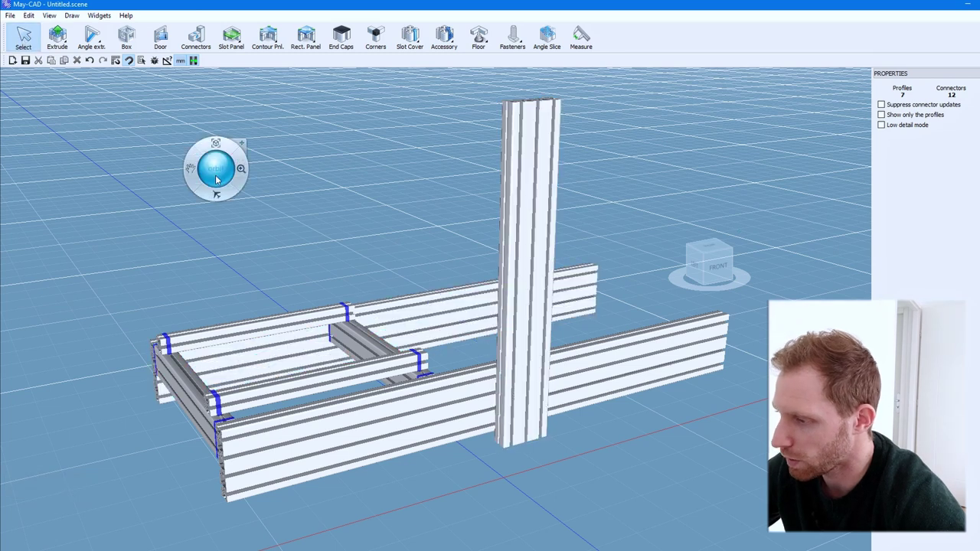
Slide the 760 mm upright into position along the side rail
drag(216, 179, 275, 176)
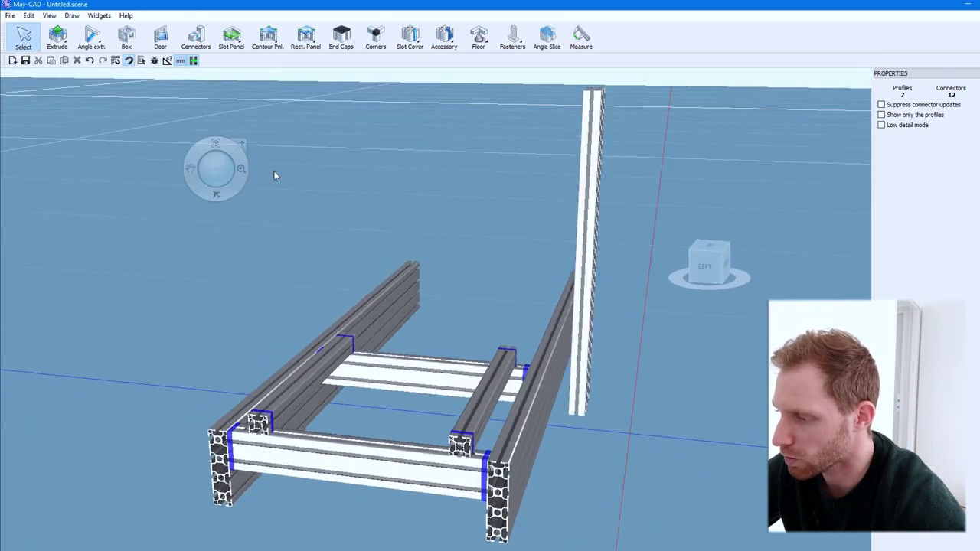
click(586, 392)
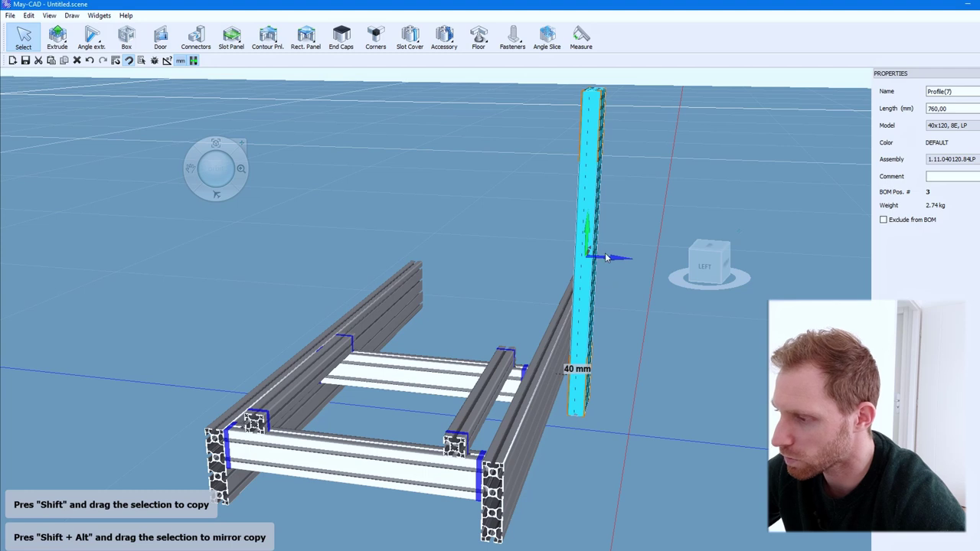
drag(613, 262, 606, 261)
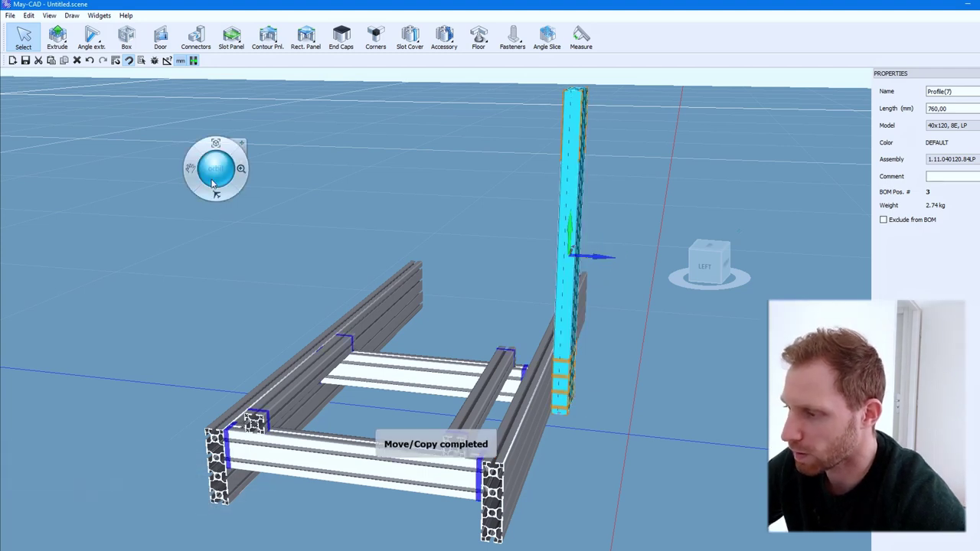
Copy the upright onto the opposite side rail, making a second 760 mm upright
mouse_move(213, 184)
mouse_down()
mouse_move(260, 197)
mouse_move(216, 159)
mouse_move(221, 192)
mouse_move(145, 199)
mouse_move(160, 212)
mouse_move(153, 235)
mouse_move(274, 199)
mouse_up()
scroll(597, 343, up, 5)
scroll(550, 332, up, 2)
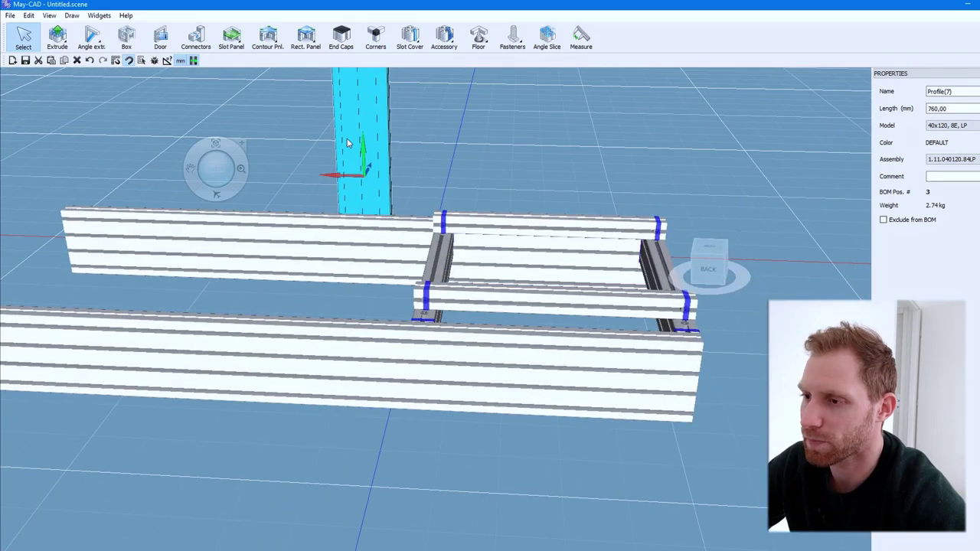
mouse_move(347, 143)
shift+mouse_down()
mouse_move(217, 201)
mouse_move(207, 183)
mouse_move(131, 146)
mouse_move(135, 171)
mouse_move(102, 138)
mouse_move(246, 182)
mouse_move(186, 130)
mouse_move(188, 155)
mouse_move(175, 134)
shift+mouse_up()
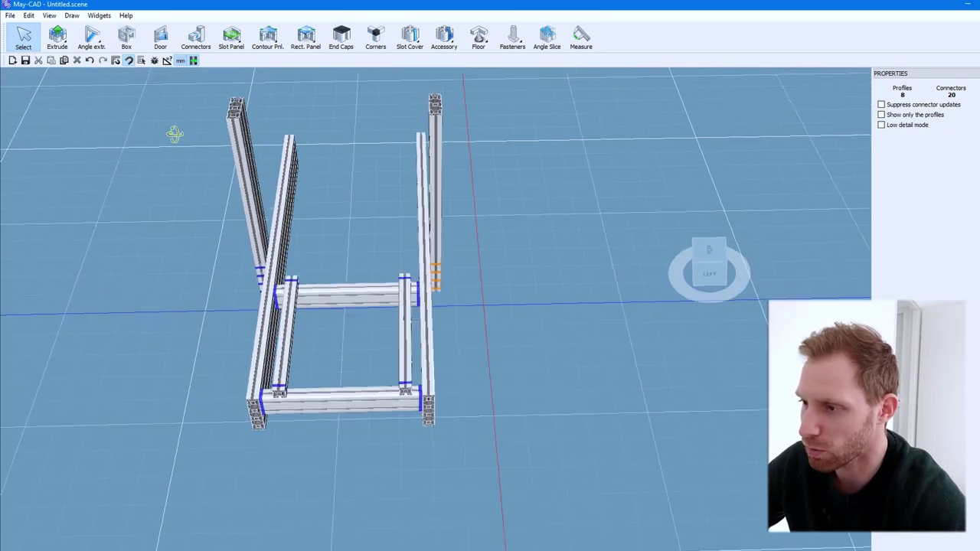
Extrude a horizontal crossbar from the right upright to the left, then fit the frame in view
click(57, 35)
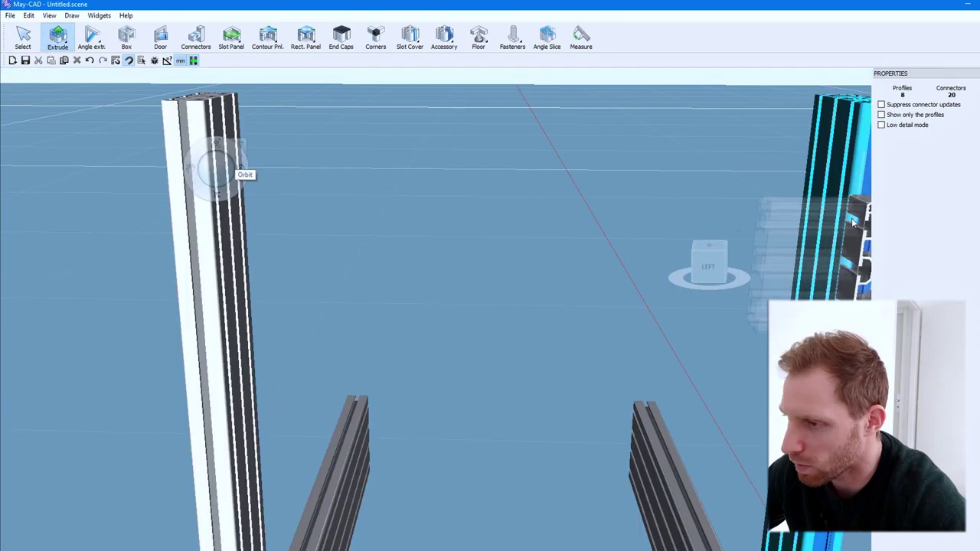
mouse_move(853, 222)
mouse_down()
mouse_move(206, 281)
mouse_move(215, 279)
mouse_up()
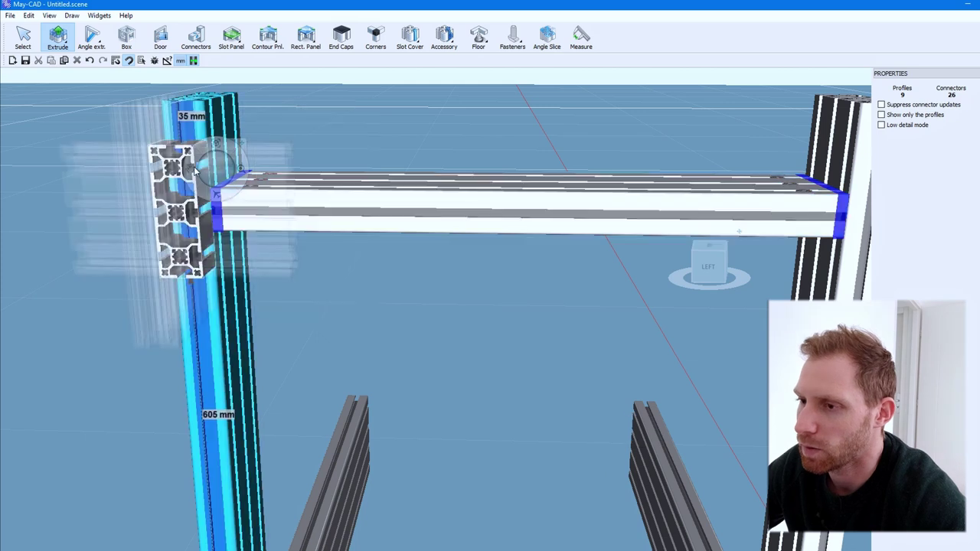
click(215, 158)
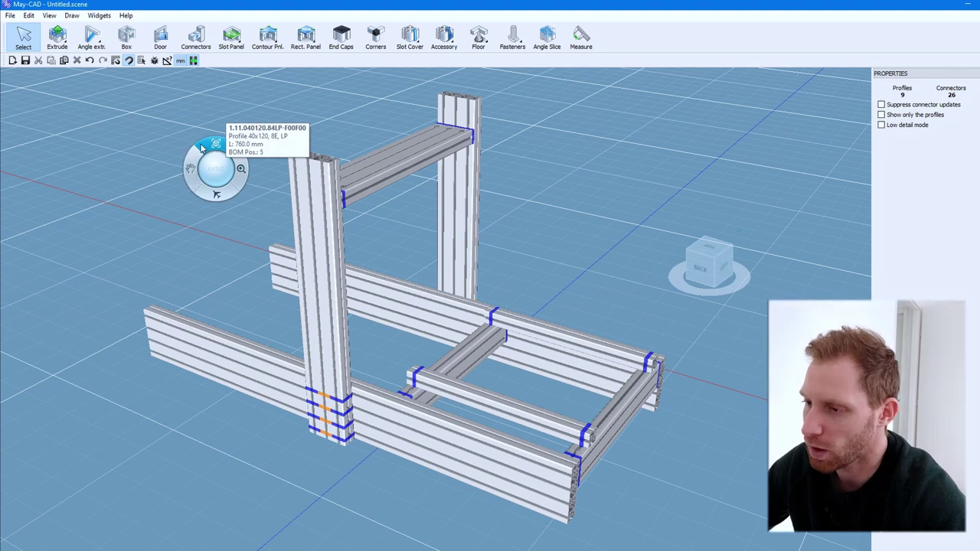
click(201, 148)
scroll(302, 183, down, 3)
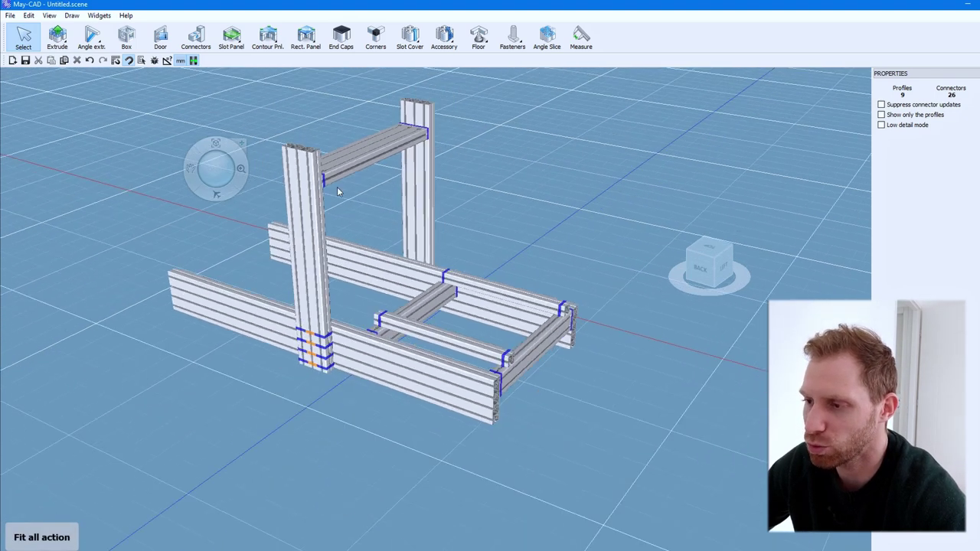
scroll(302, 182, up, 3)
Extrude a 300 mm horizontal 40x160 profile out from the side of the front upright
mouse_move(226, 173)
mouse_down()
mouse_move(215, 170)
mouse_move(250, 143)
mouse_move(231, 160)
mouse_move(235, 177)
mouse_up()
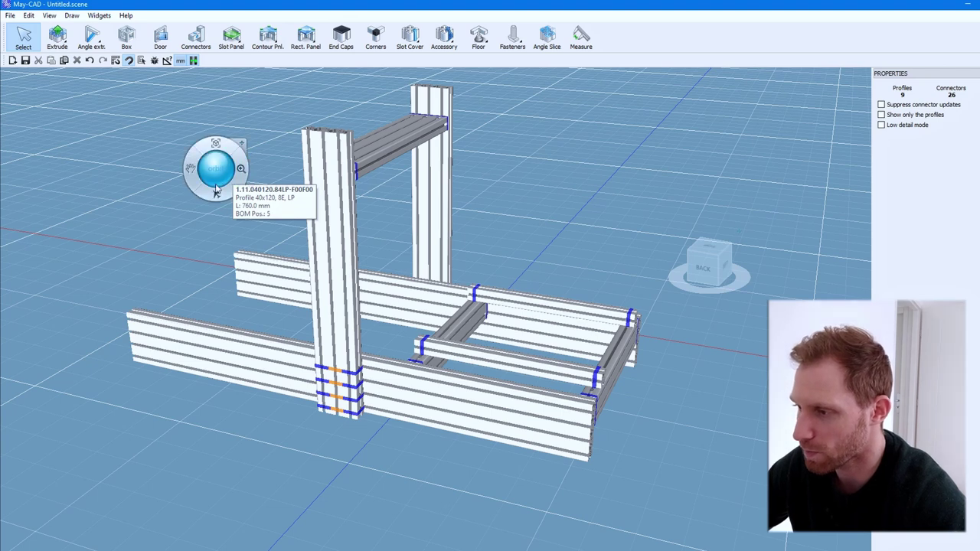
key(e)
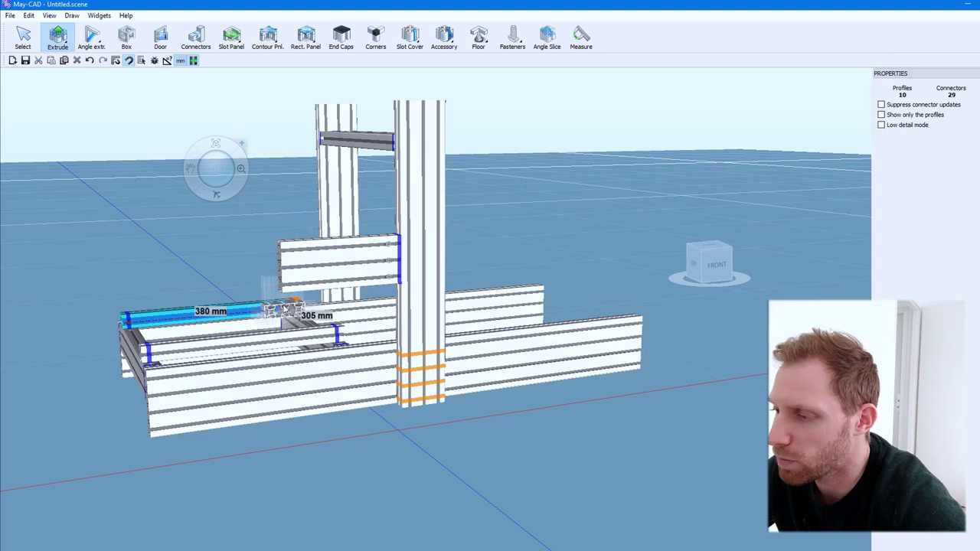
key(Return)
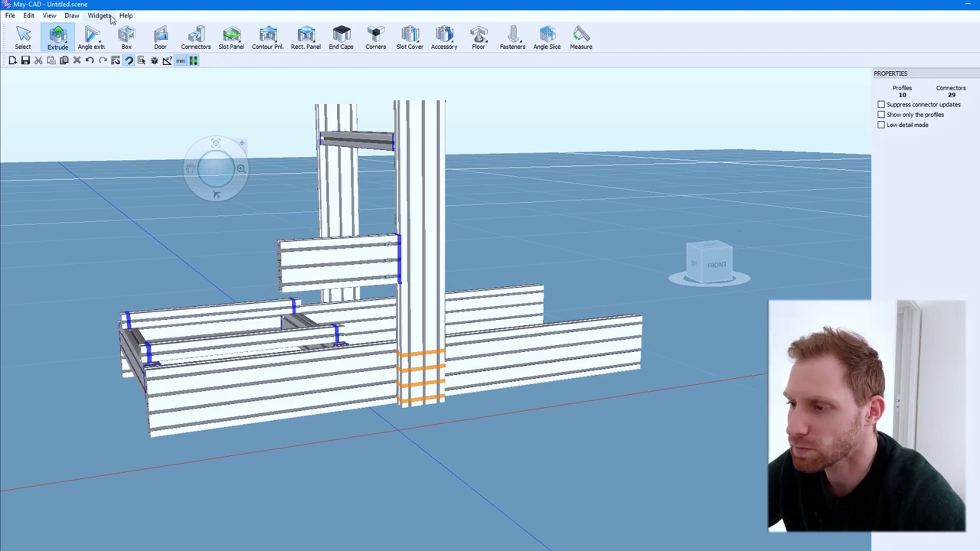
scroll(416, 254, up, 3)
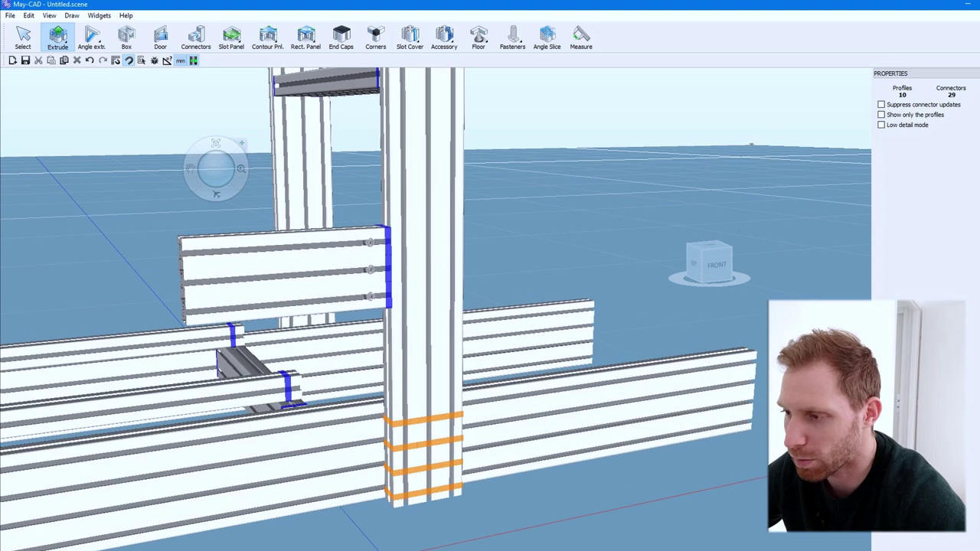
scroll(502, 256, down, 5)
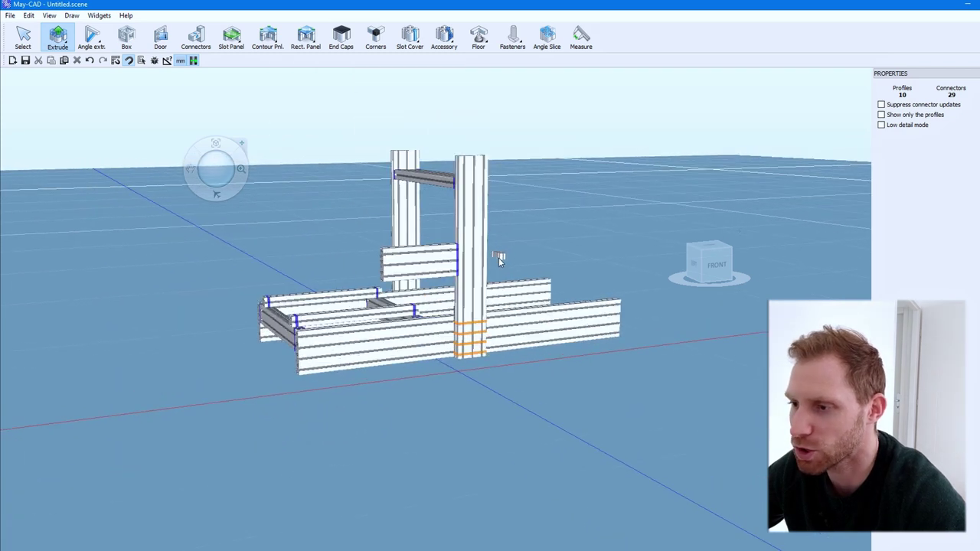
scroll(498, 257, up, 3)
Start a vertical profile on the lower rail's face and finish the extrusion
middle_drag(206, 173, 131, 166)
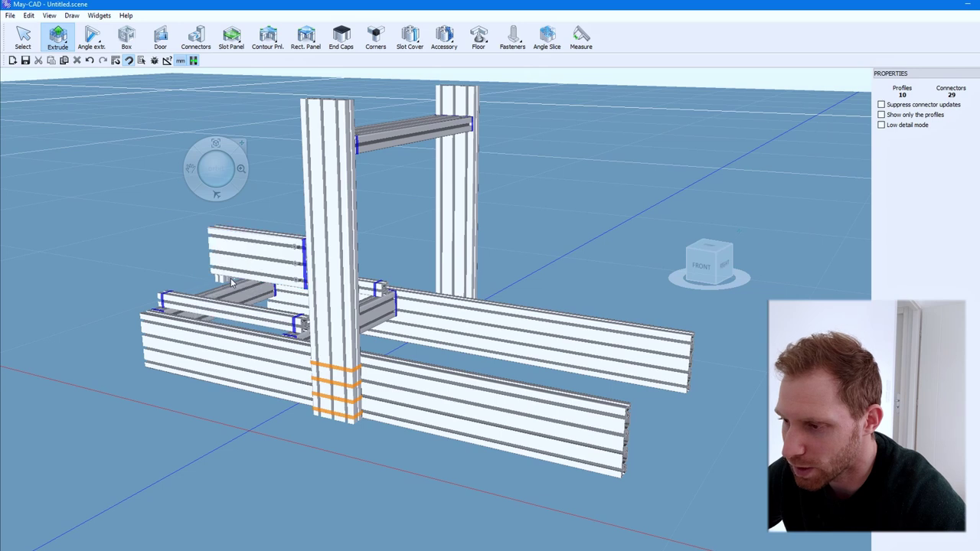
middle_drag(230, 272, 231, 278)
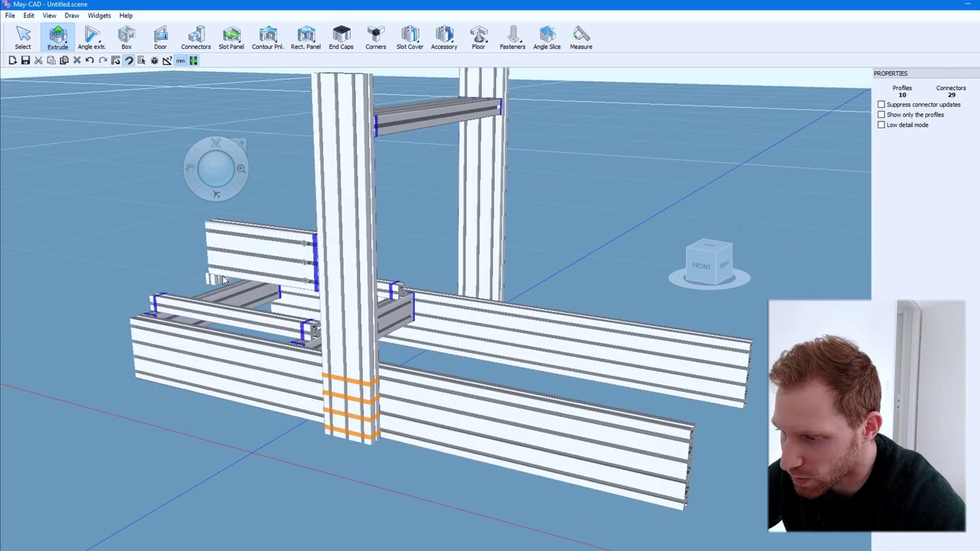
scroll(227, 300, up, 3)
scroll(226, 299, up, 2)
click(246, 491)
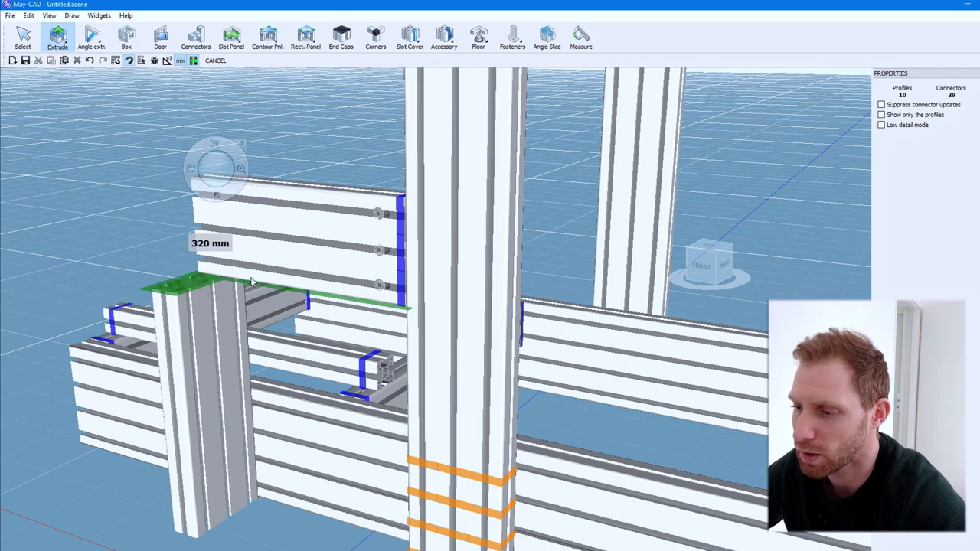
click(251, 282)
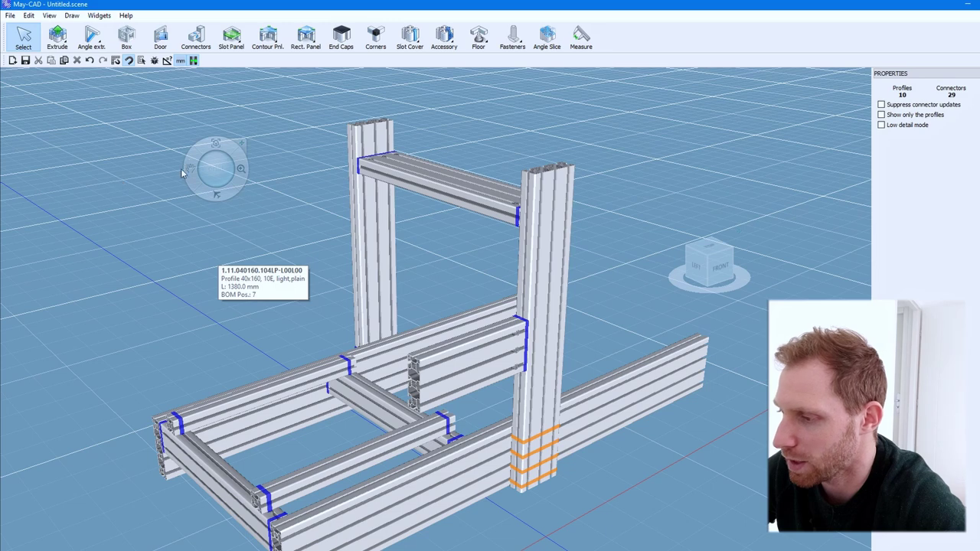
Extrude a 150 mm vertical post up from the top face of the side rail
mouse_move(217, 264)
middle_down()
mouse_move(481, 157)
mouse_move(413, 187)
mouse_move(490, 160)
mouse_move(534, 158)
mouse_move(525, 203)
mouse_move(564, 215)
mouse_move(625, 199)
middle_up()
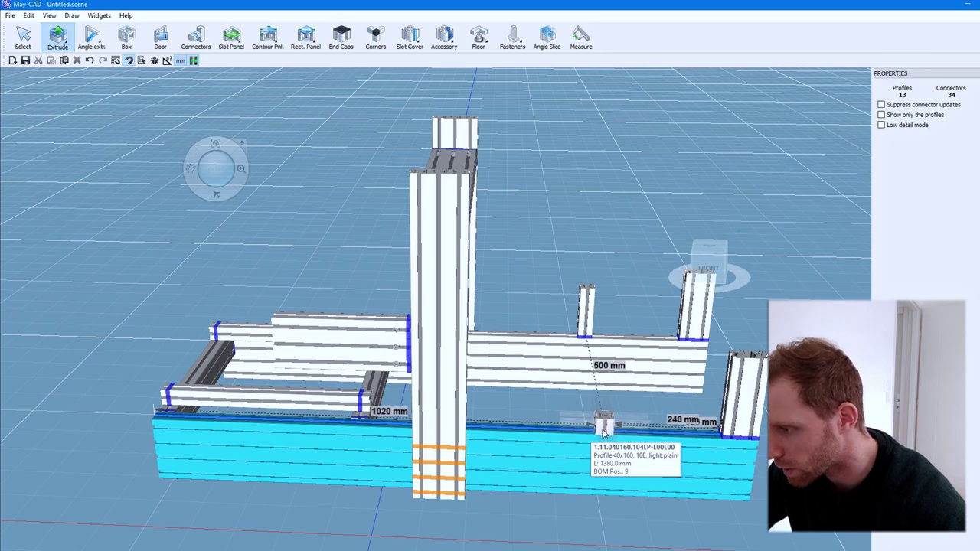
click(605, 432)
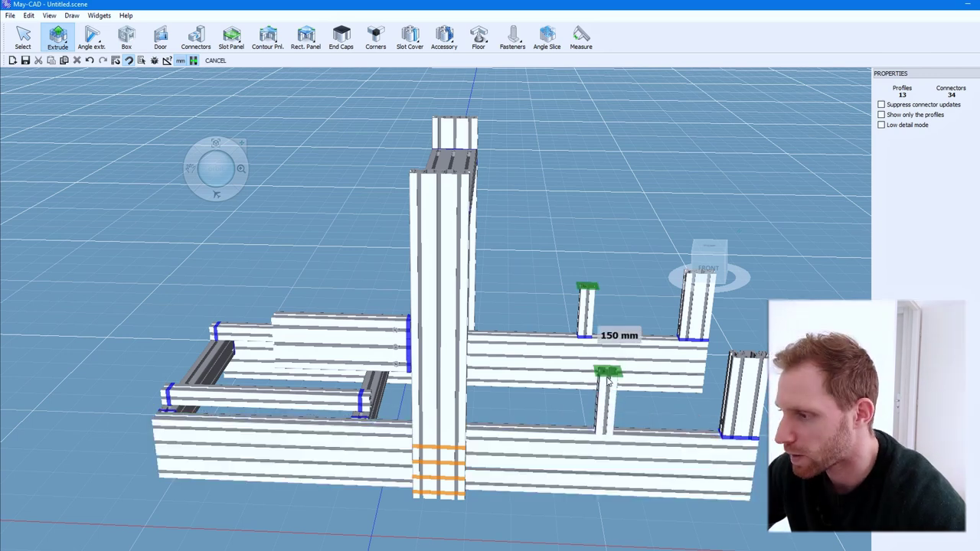
click(608, 379)
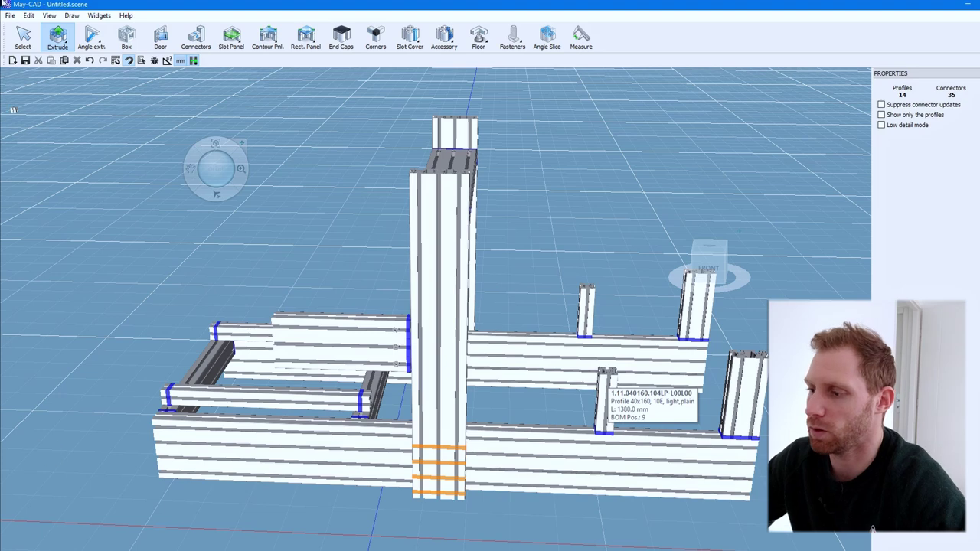
mouse_move(216, 169)
mouse_down()
mouse_move(213, 201)
mouse_move(150, 117)
mouse_move(102, 192)
mouse_move(735, 347)
mouse_up()
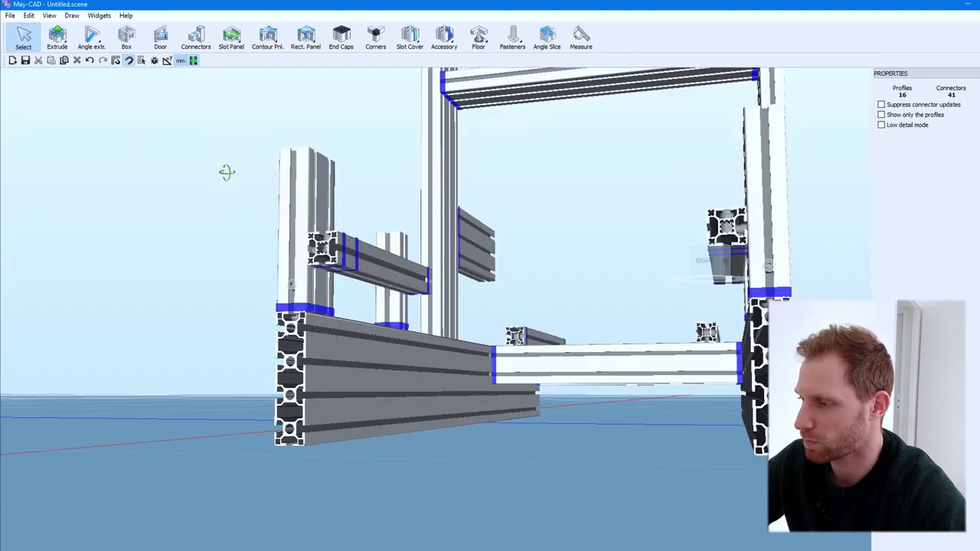
Pick the 40x40 profile and extrude two 500 mm crossbars from the left leg to the right leg
mouse_move(225, 171)
mouse_down()
mouse_move(240, 171)
mouse_move(212, 160)
mouse_move(207, 125)
mouse_move(212, 164)
mouse_move(186, 101)
mouse_up()
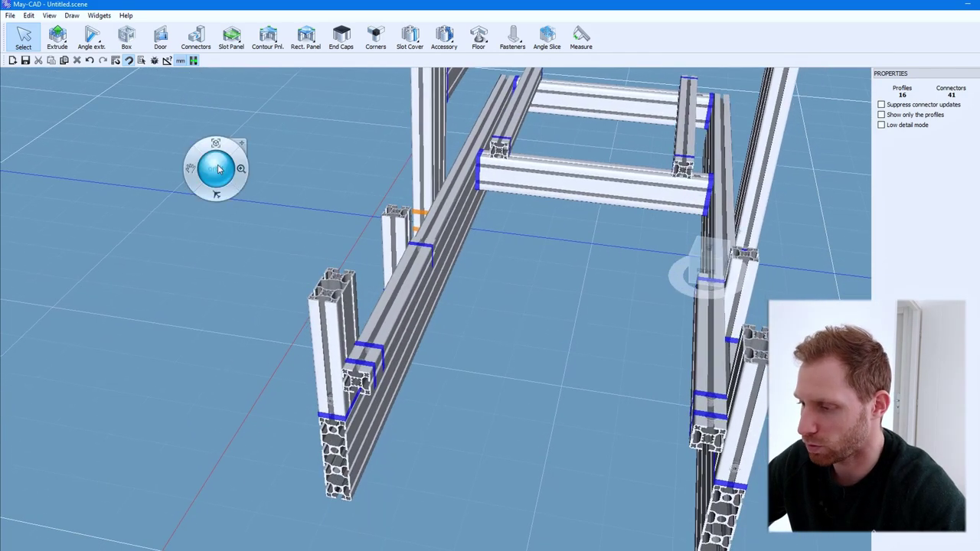
mouse_move(212, 164)
mouse_down()
mouse_move(213, 181)
mouse_move(197, 118)
mouse_up()
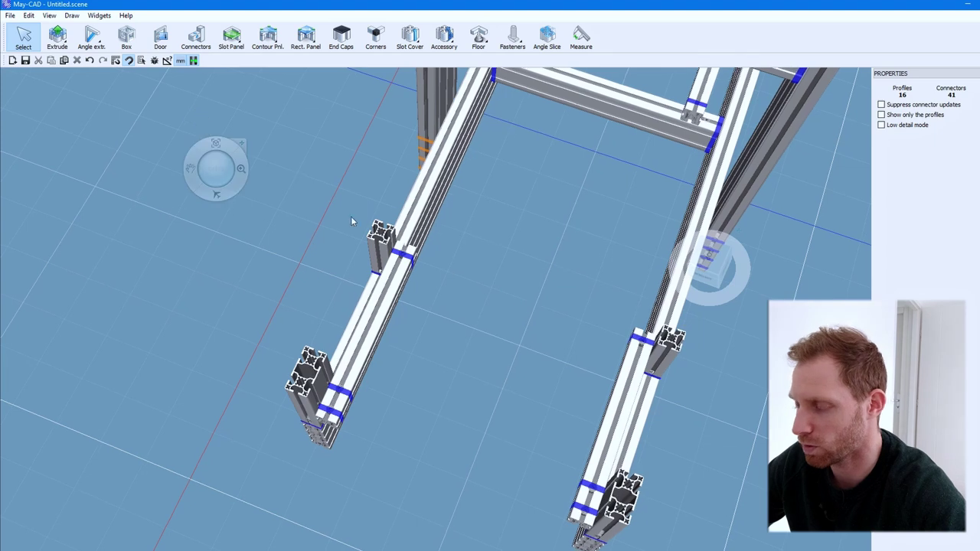
click(59, 38)
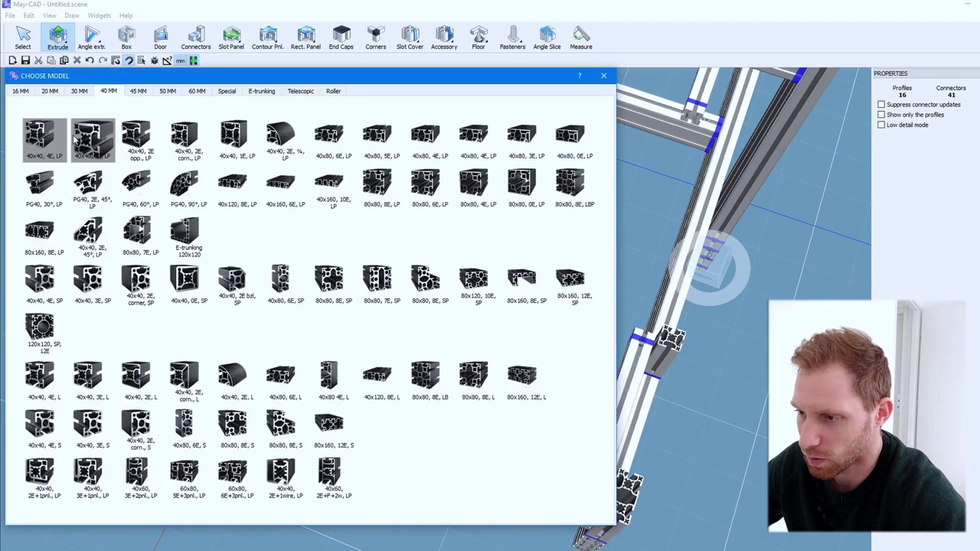
click(44, 142)
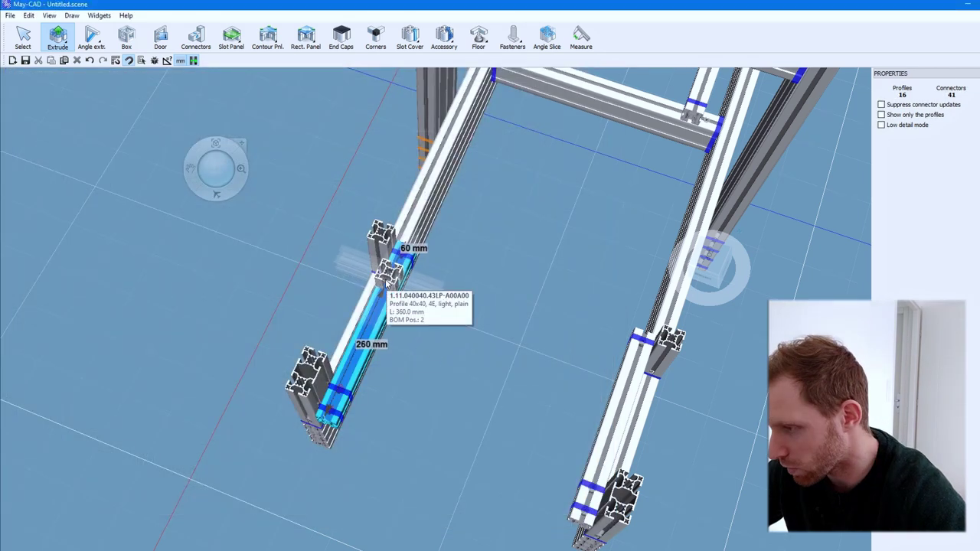
click(389, 282)
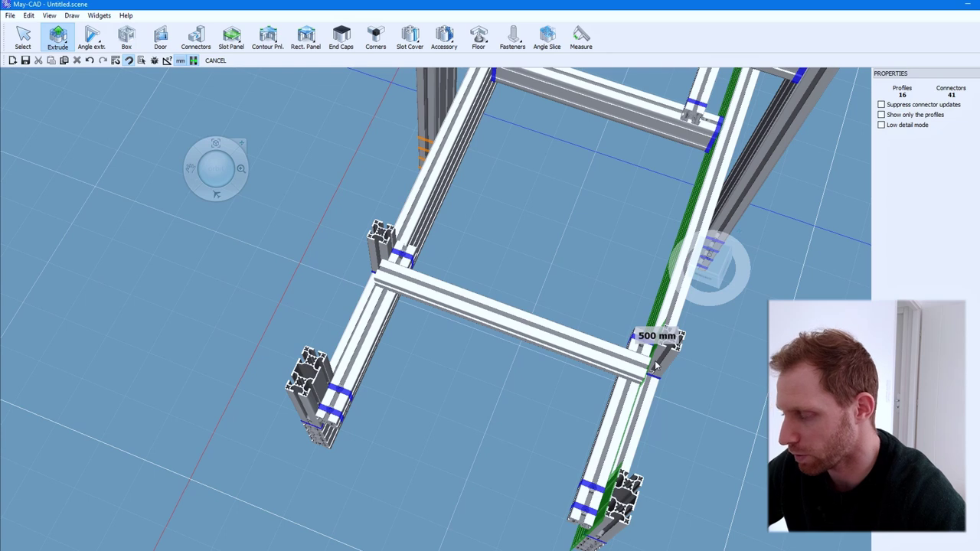
click(656, 368)
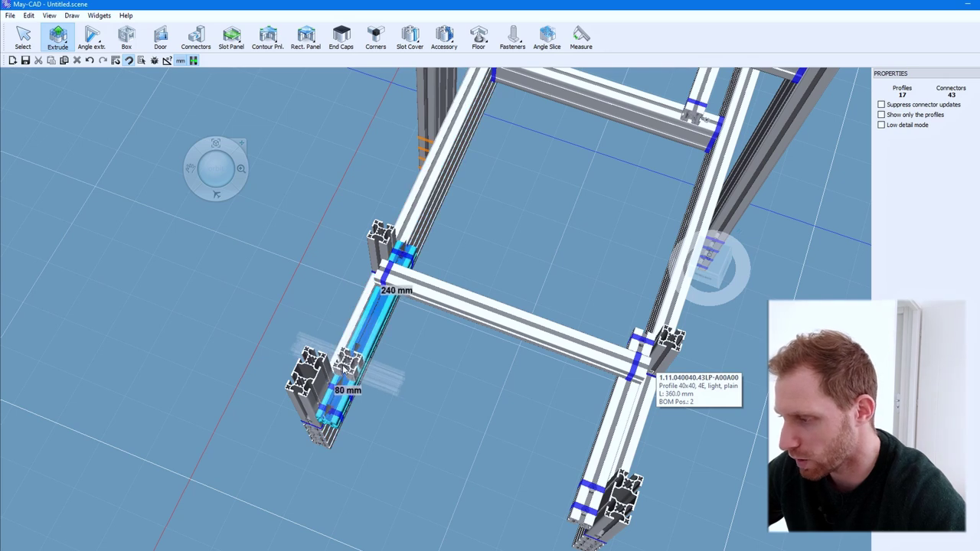
click(345, 358)
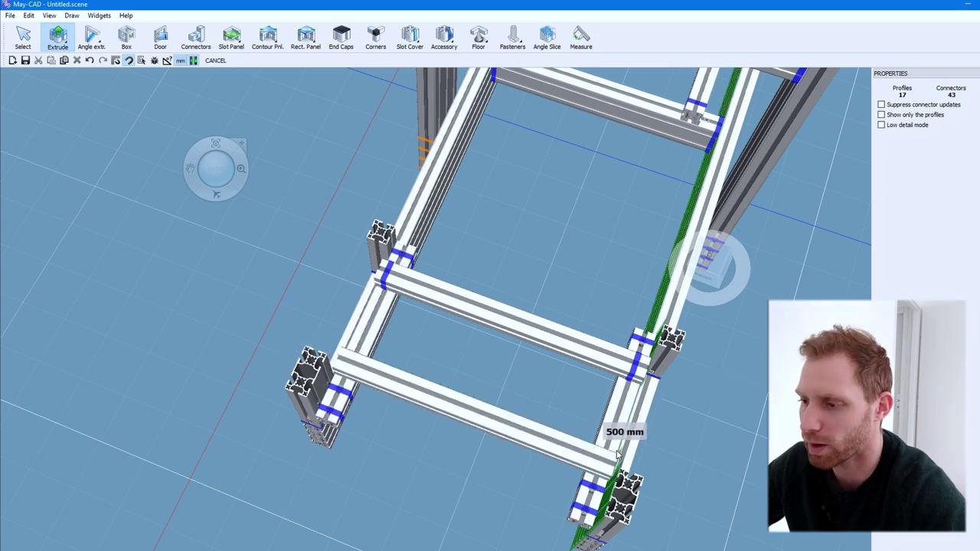
click(617, 454)
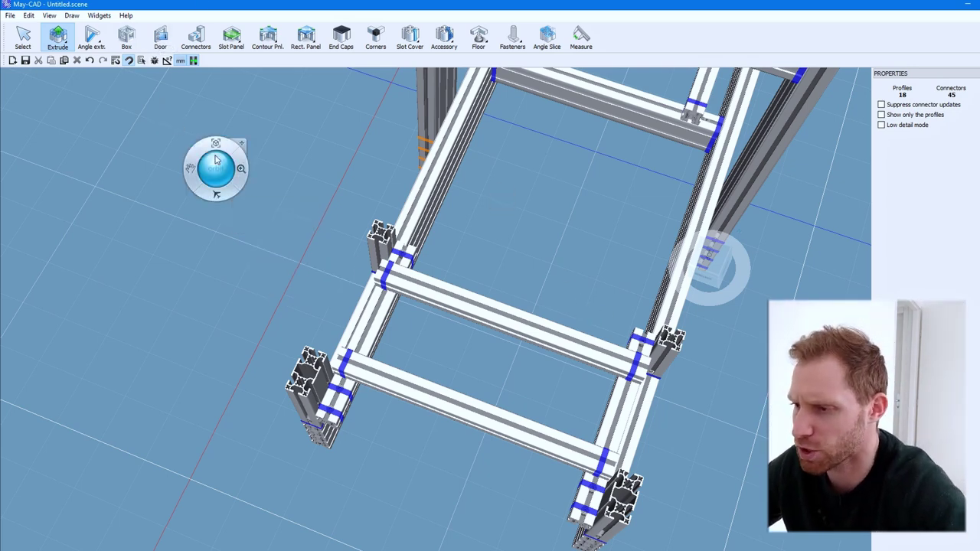
click(215, 148)
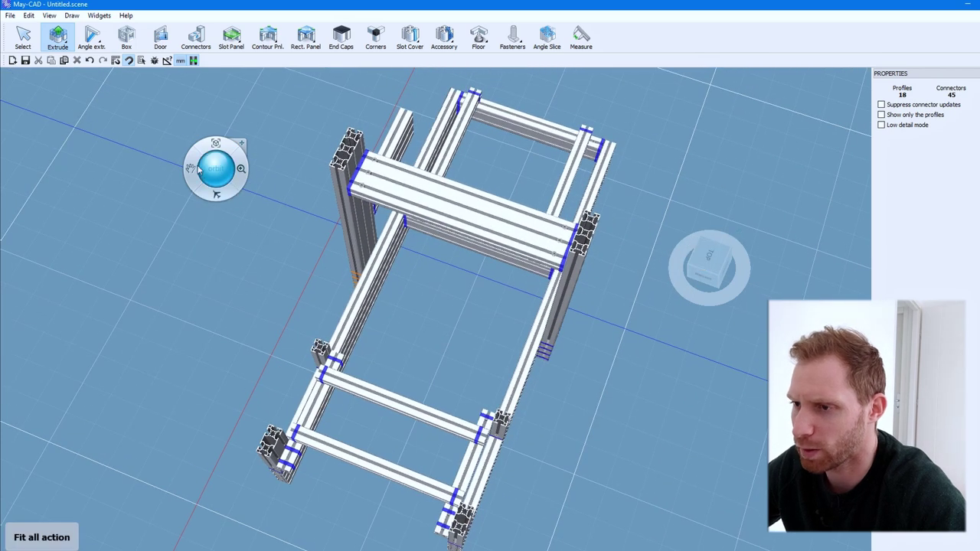
mouse_move(174, 169)
middle_down()
mouse_move(276, 238)
mouse_move(334, 240)
mouse_move(256, 254)
mouse_move(330, 260)
middle_up()
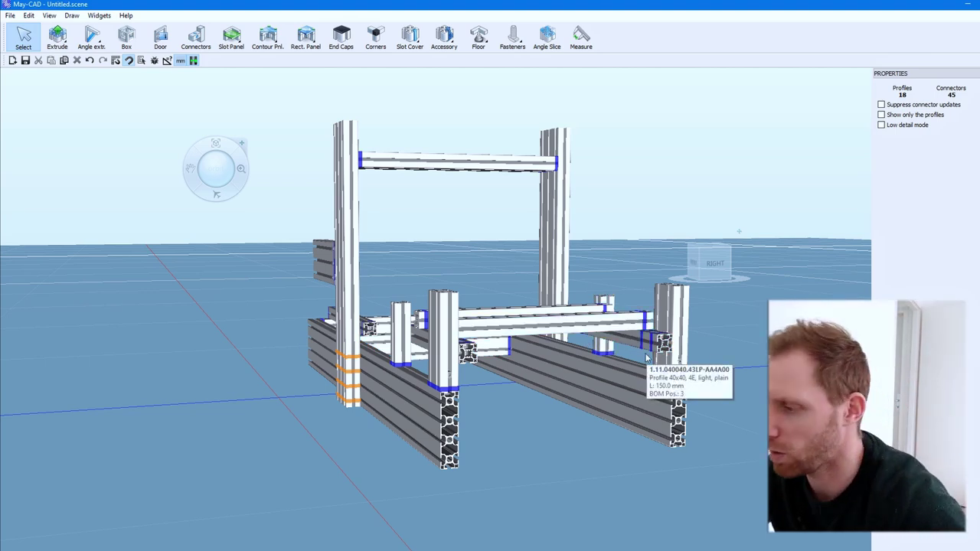
mouse_move(590, 428)
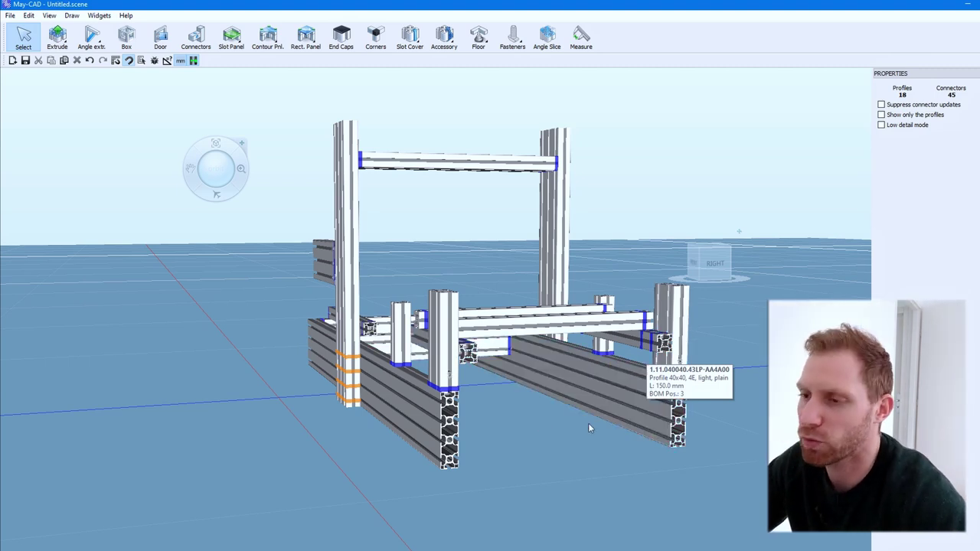
Lengthen the first small 40x40 crossbar from 360 mm to 400 mm
scroll(586, 409, up, 3)
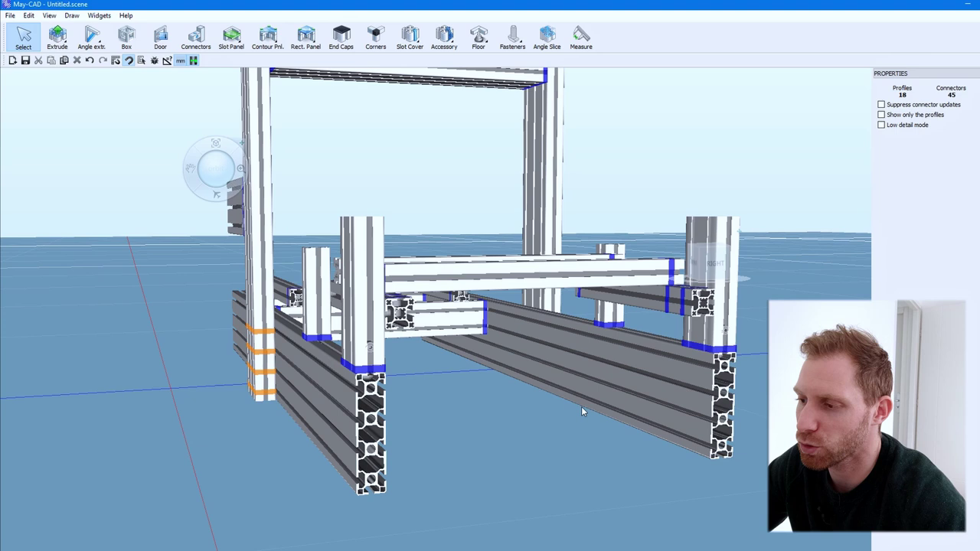
click(403, 310)
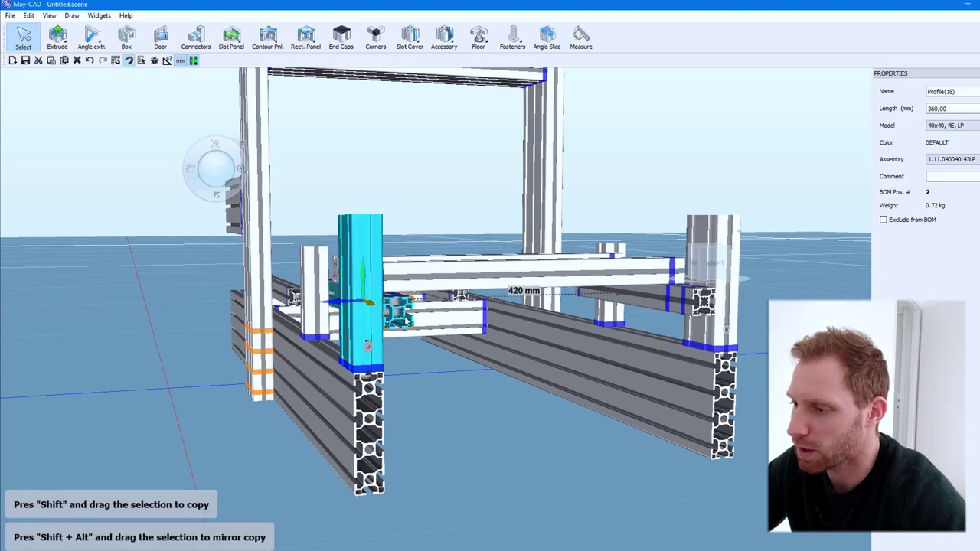
scroll(417, 307, down, 2)
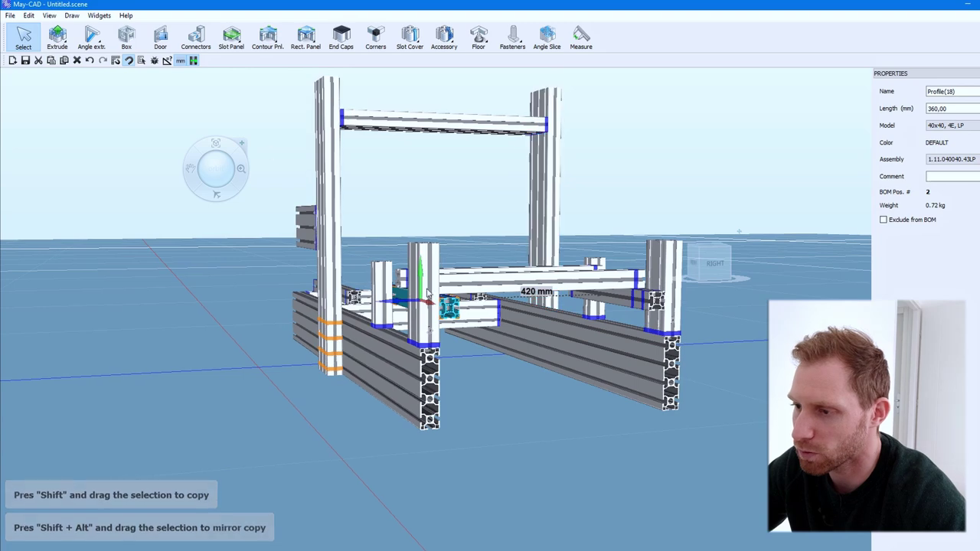
drag(213, 167, 265, 70)
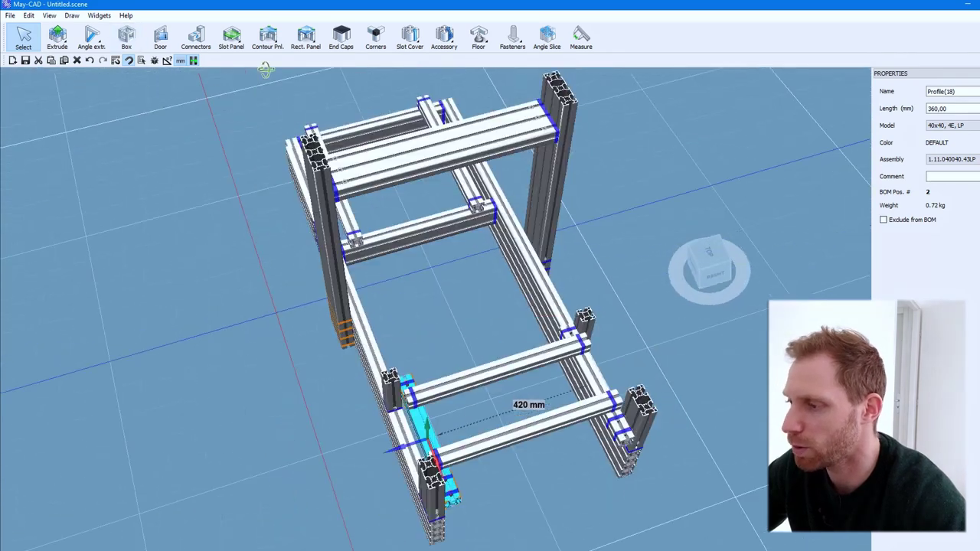
mouse_move(265, 70)
middle_down()
mouse_move(317, 61)
mouse_move(303, 195)
middle_up()
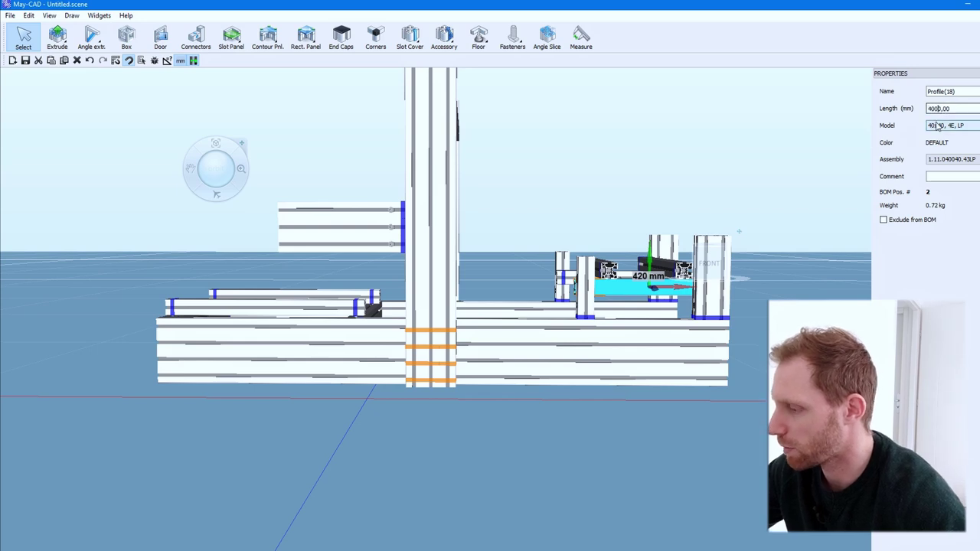
key(Return)
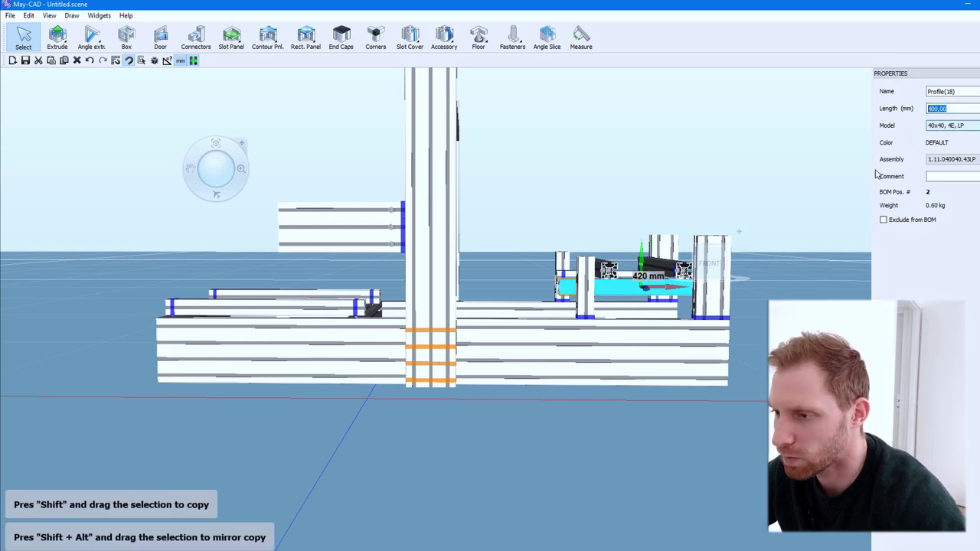
Set the second cross profile to 400 mm and shift it 40 mm into place
mouse_move(219, 202)
middle_down()
mouse_move(197, 171)
mouse_move(173, 160)
mouse_move(177, 135)
middle_up()
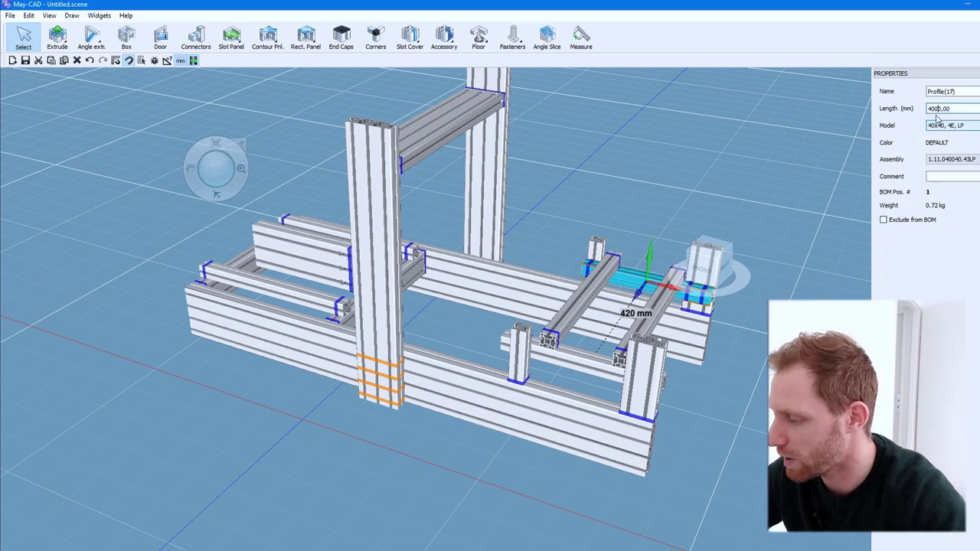
key(Return)
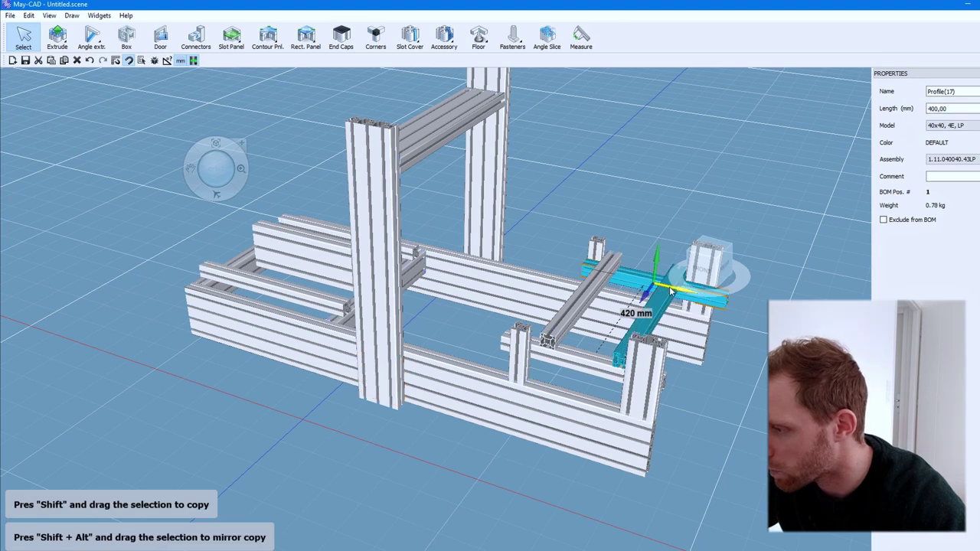
drag(658, 289, 660, 290)
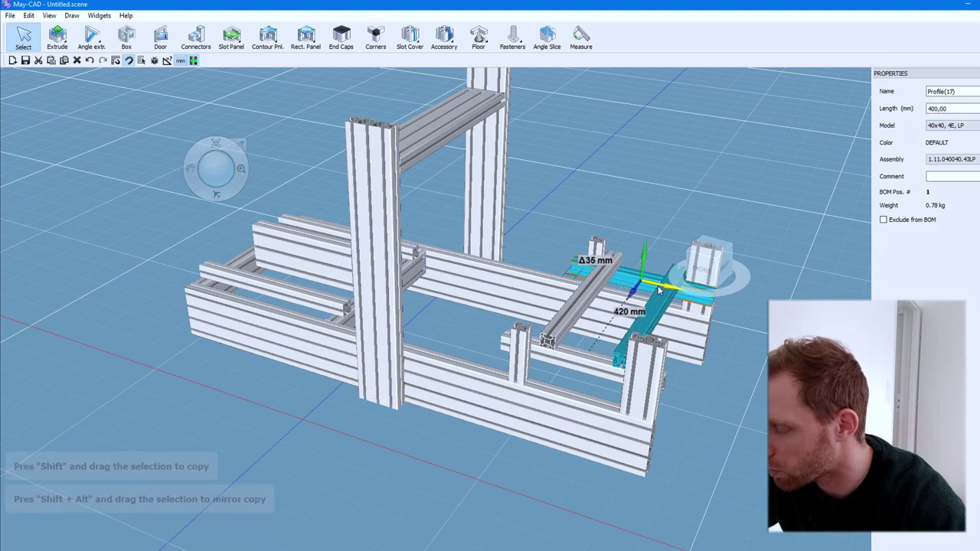
middle_drag(658, 289, 285, 197)
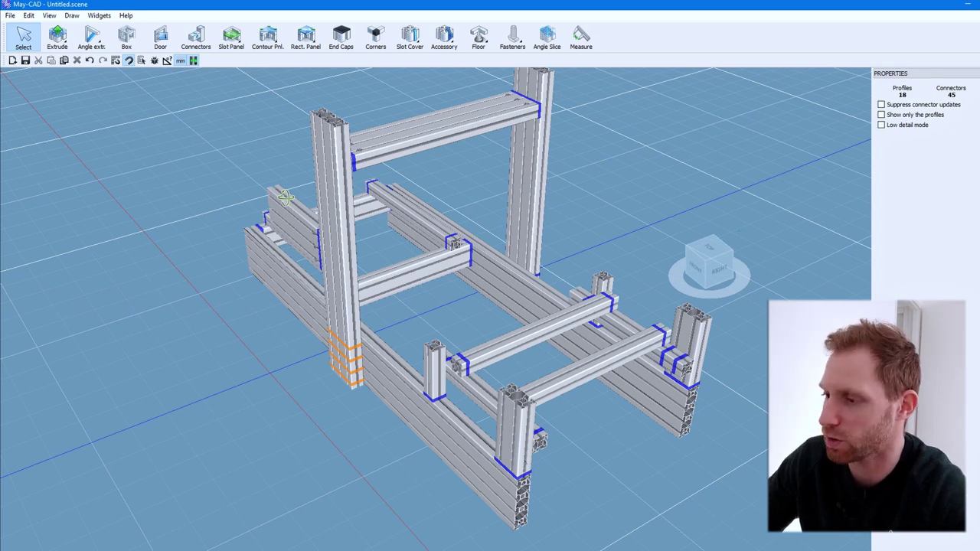
Fit a 70x80 connection plate from the accessory Plates onto the upright at the beam joint
mouse_move(285, 198)
middle_down()
mouse_move(350, 208)
mouse_move(367, 186)
mouse_move(383, 235)
mouse_move(365, 234)
middle_up()
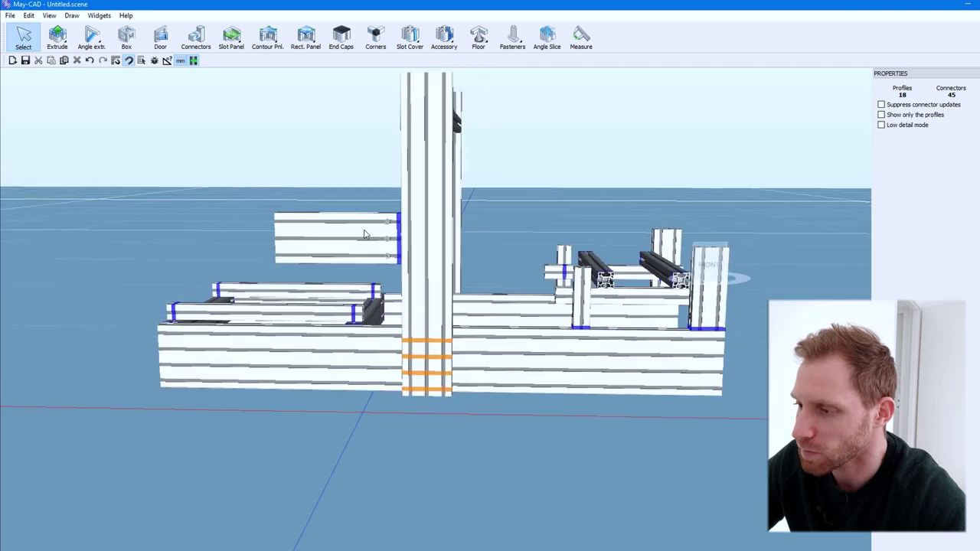
scroll(442, 264, up, 3)
scroll(442, 265, up, 2)
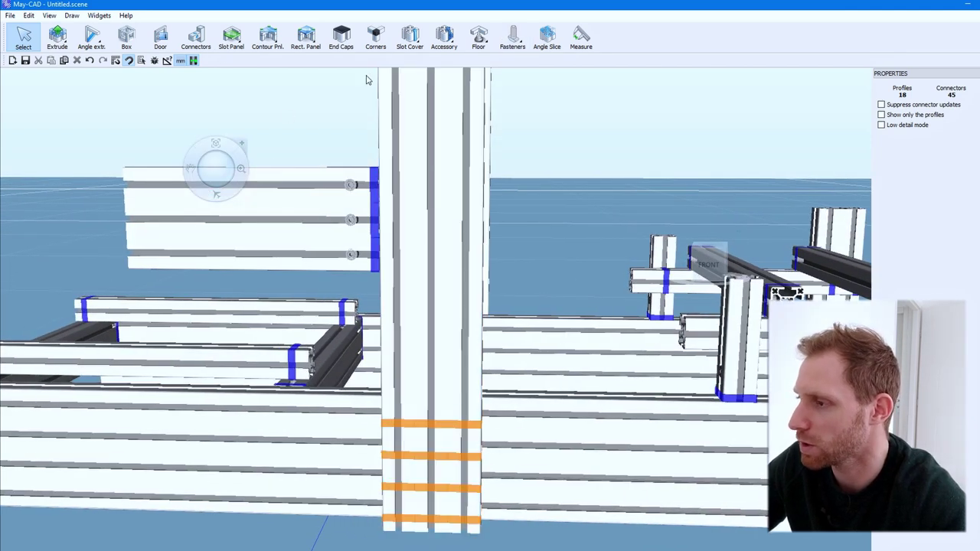
click(453, 45)
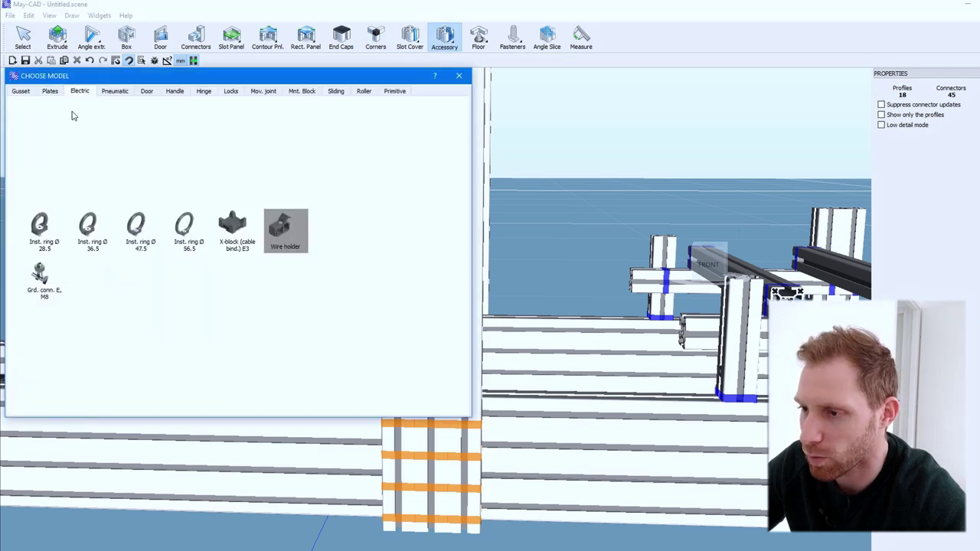
click(49, 91)
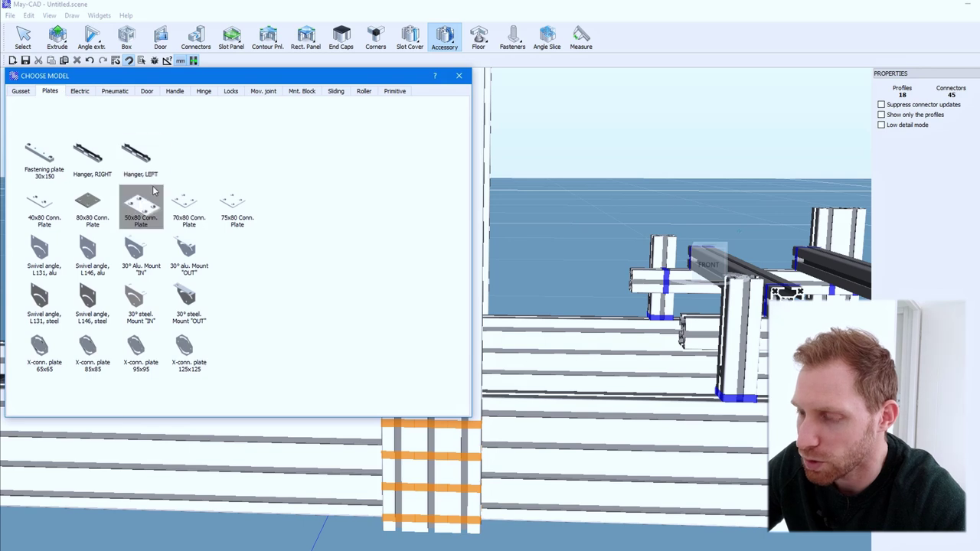
click(184, 211)
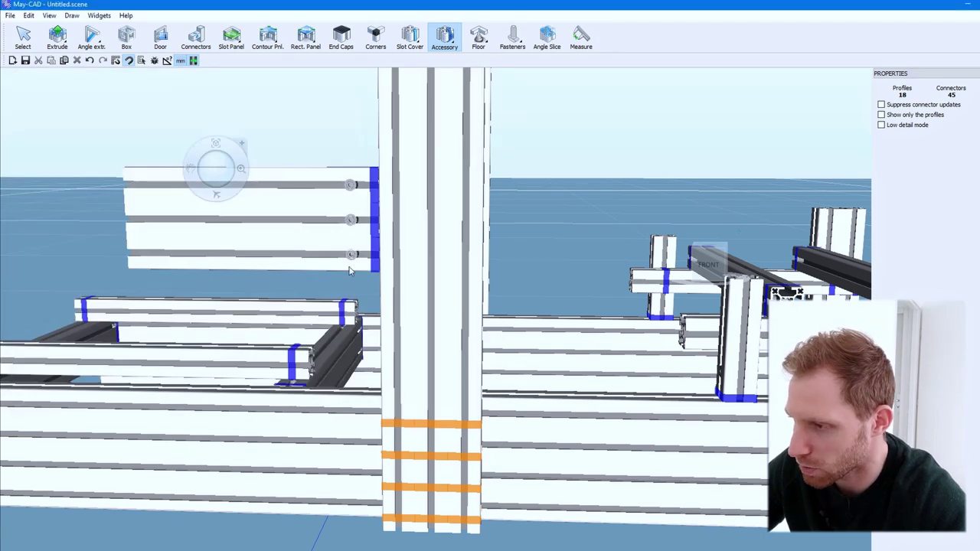
click(408, 247)
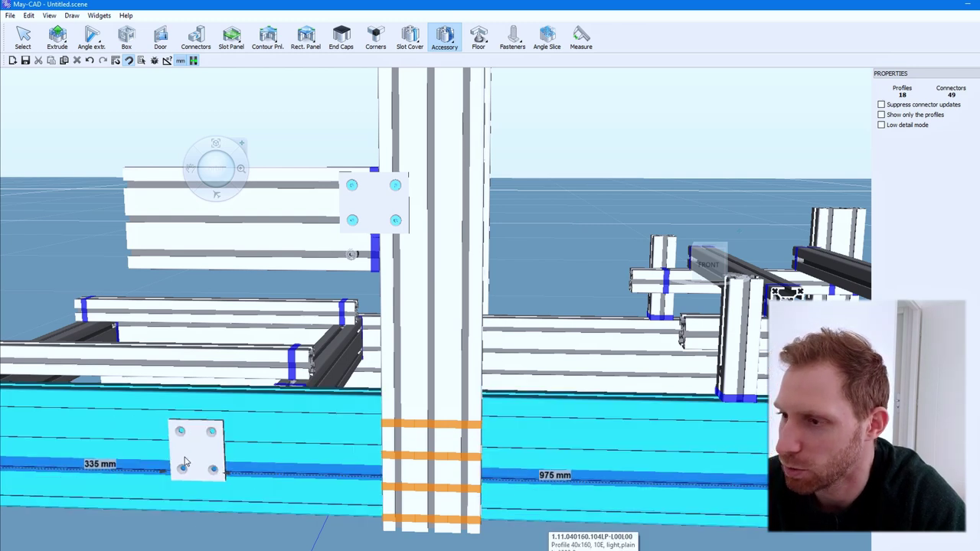
click(22, 36)
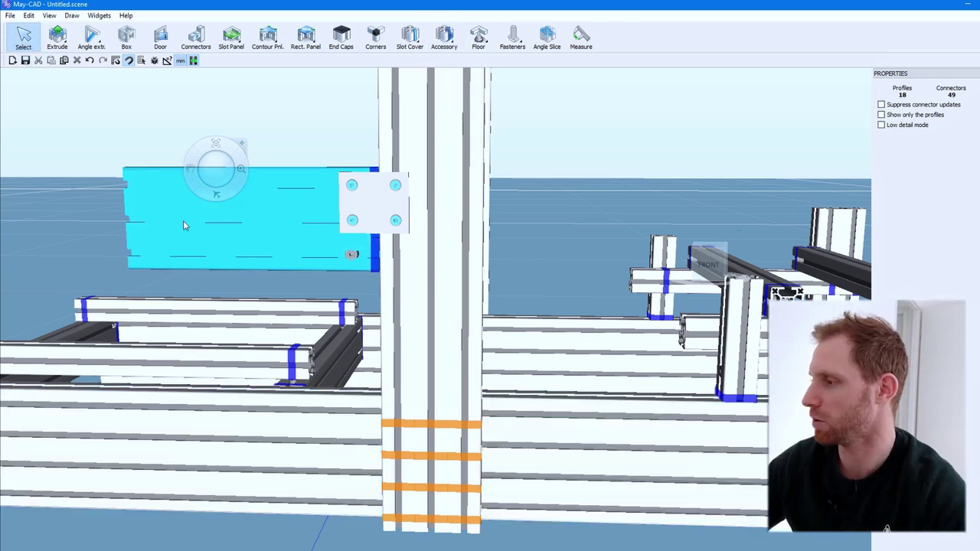
click(183, 225)
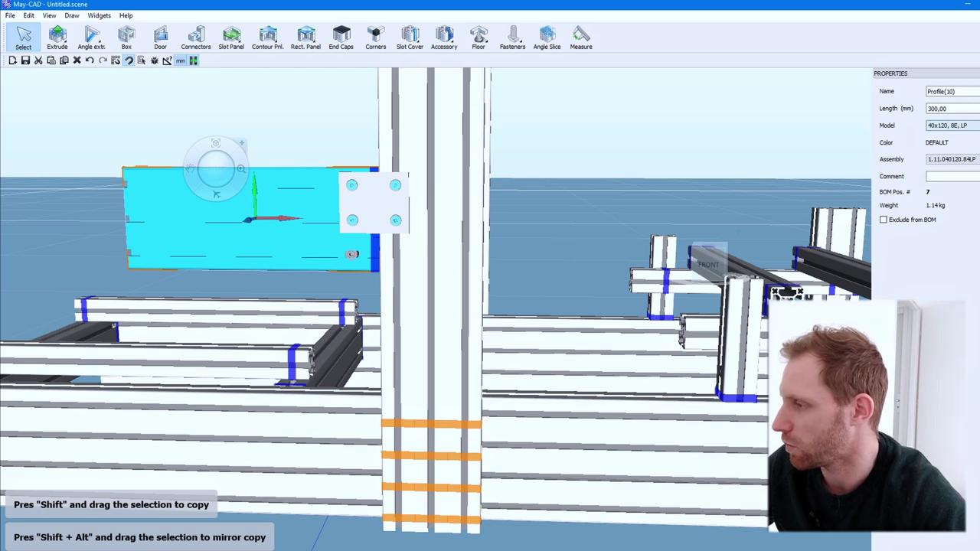
Switch the upper side beam to 40x80, 4E, LP and lift it 20 mm flush with its plate
click(950, 124)
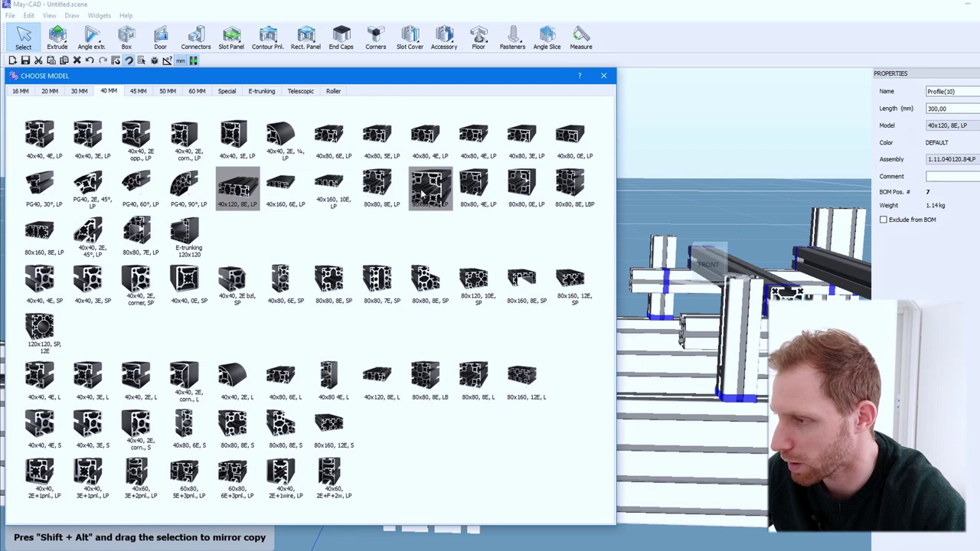
click(440, 145)
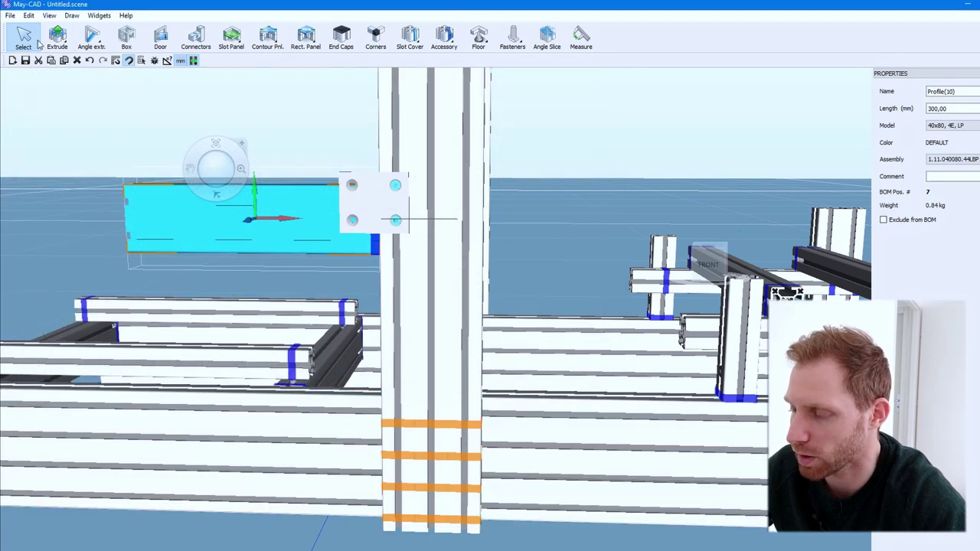
click(25, 39)
click(281, 217)
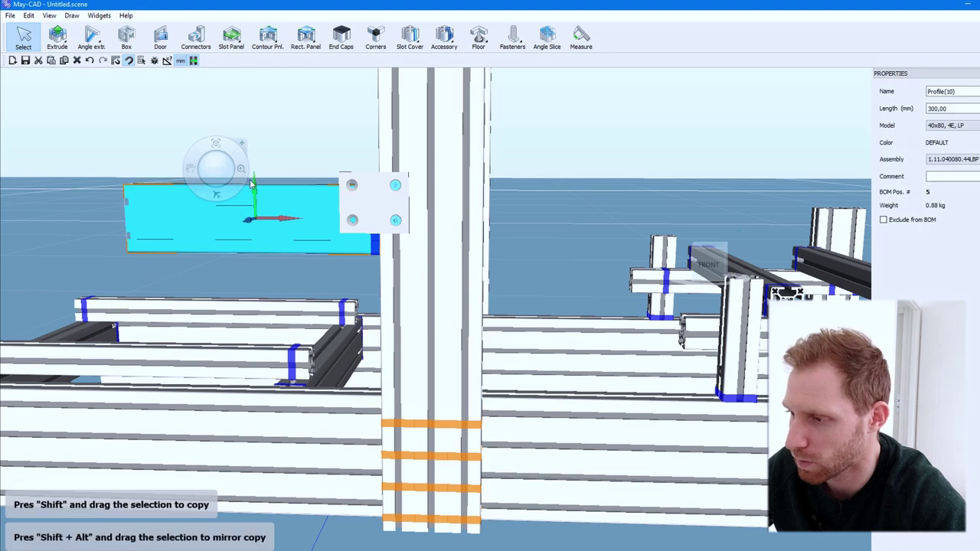
mouse_move(255, 184)
mouse_down()
mouse_move(255, 168)
mouse_move(295, 163)
mouse_up()
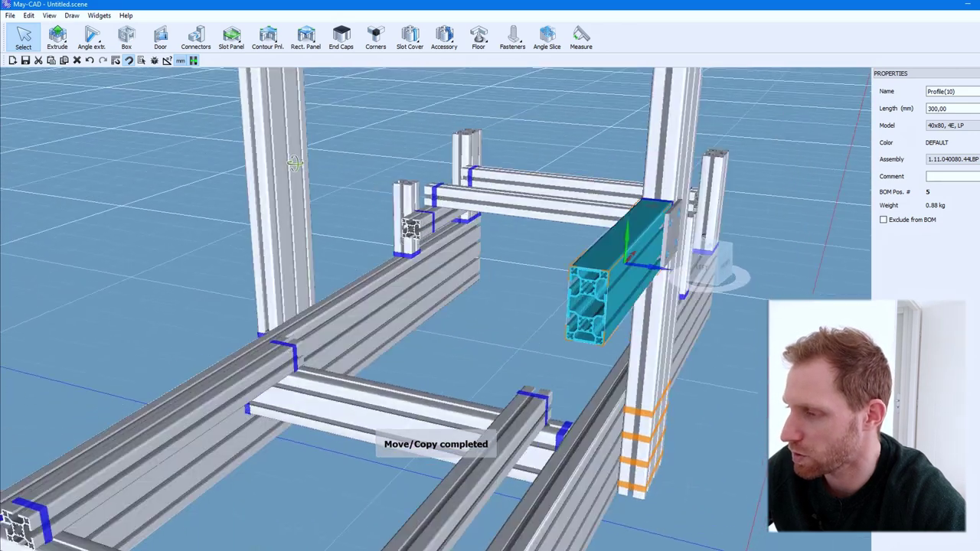
mouse_move(294, 164)
middle_down()
mouse_move(237, 159)
mouse_move(286, 168)
mouse_move(339, 157)
mouse_move(225, 186)
middle_up()
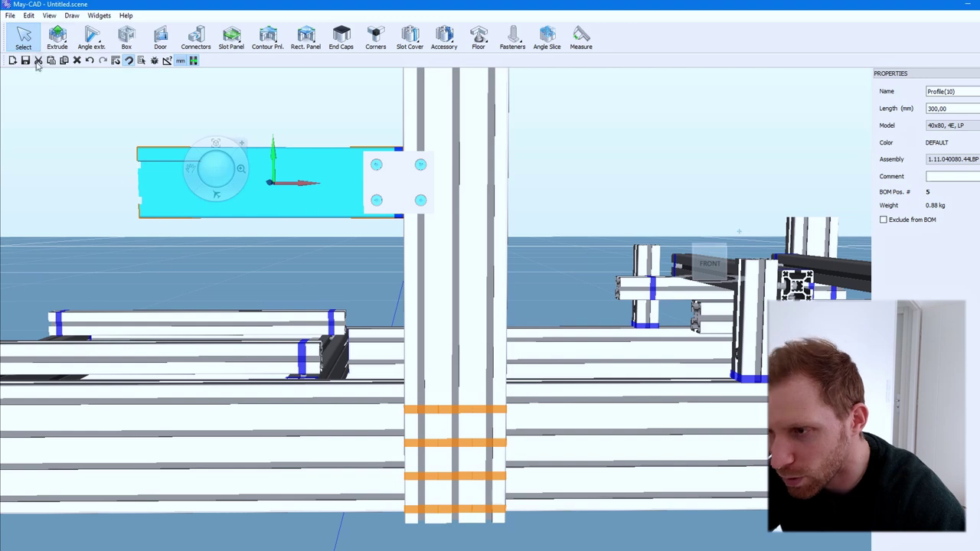
click(57, 37)
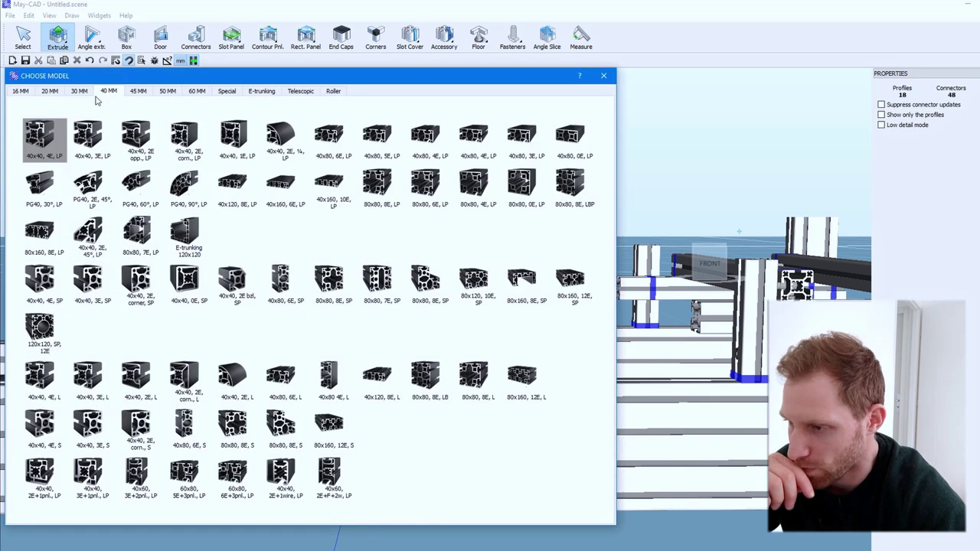
Draw a 360 mm vertical 40x40, 4E, LP post up from the lower profile
double_click(48, 138)
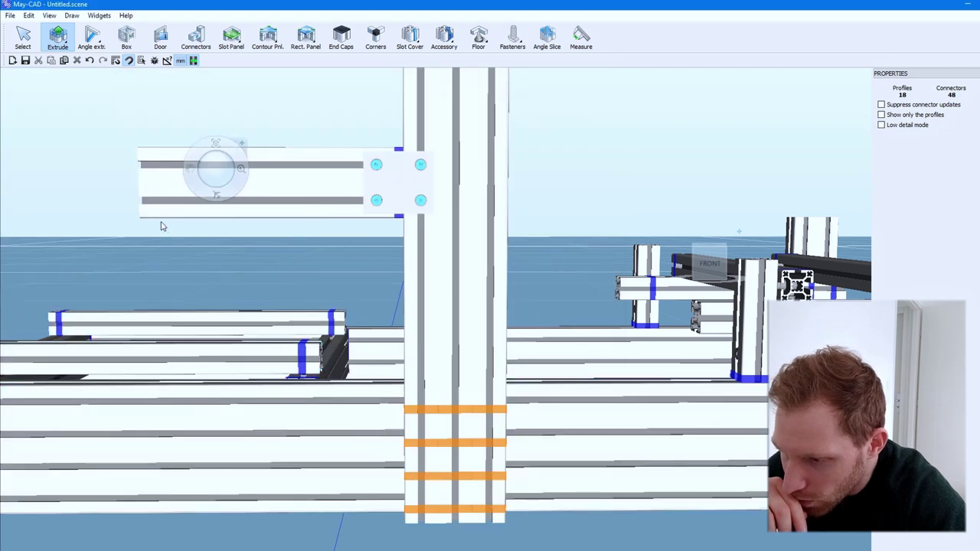
click(157, 509)
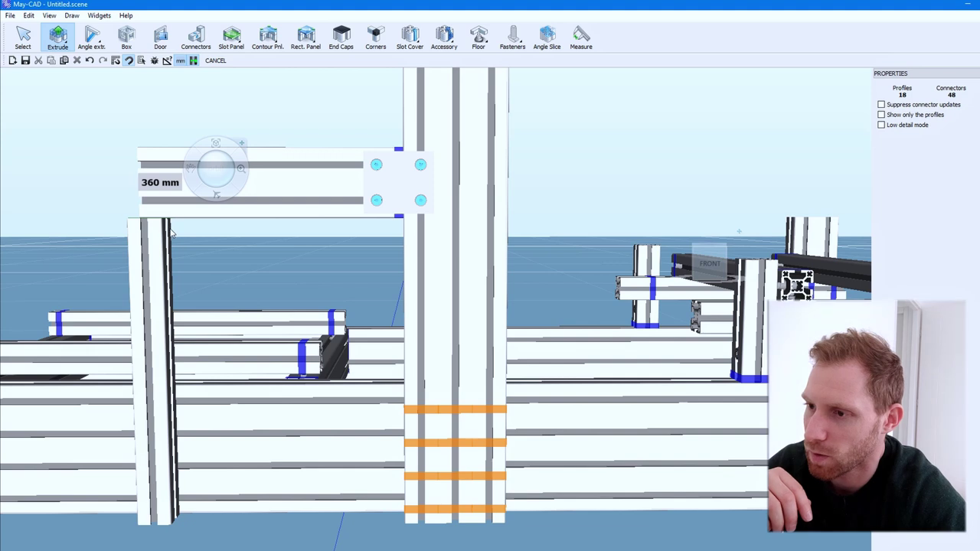
click(157, 345)
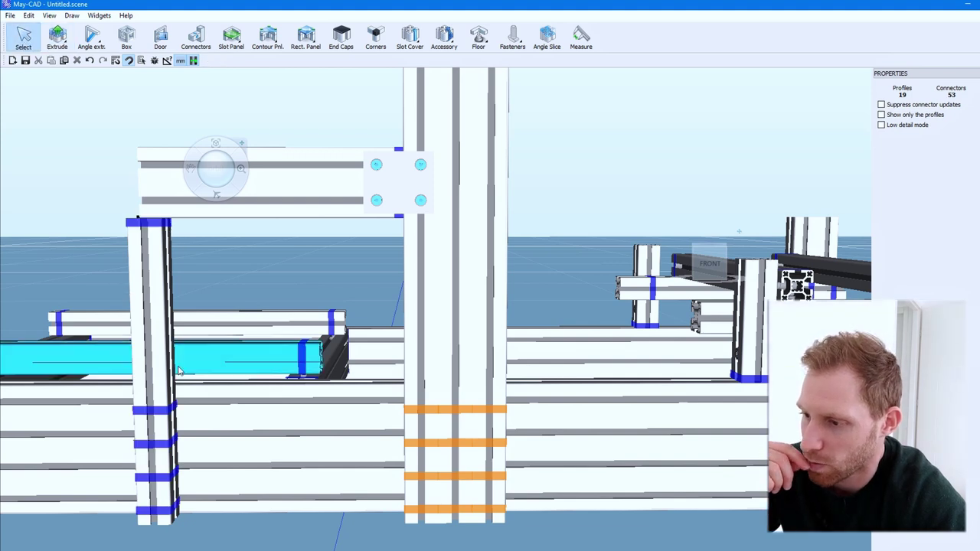
Slide the new post along X to 230 mm from the tall upright
click(153, 365)
drag(176, 373, 217, 373)
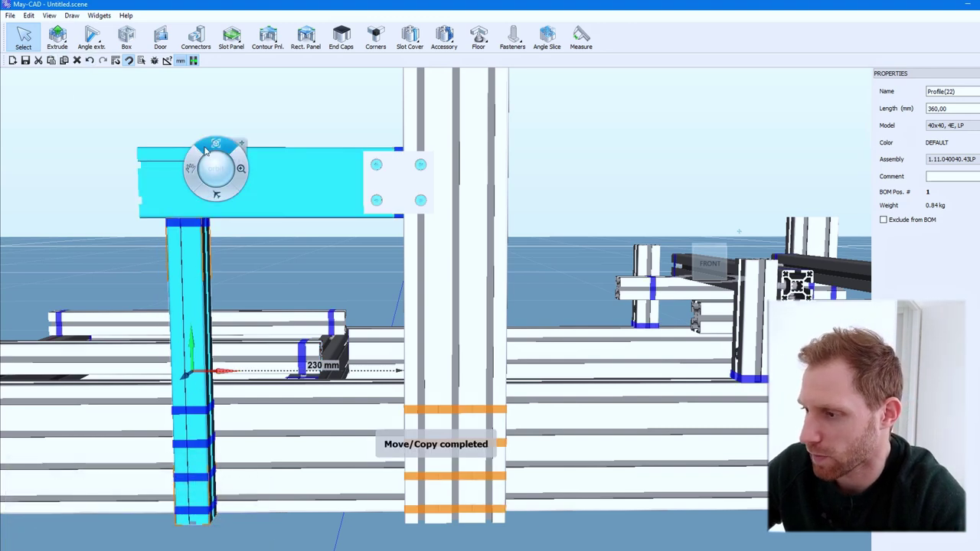
mouse_move(222, 163)
middle_down()
mouse_move(324, 179)
mouse_move(210, 192)
mouse_move(224, 178)
middle_up()
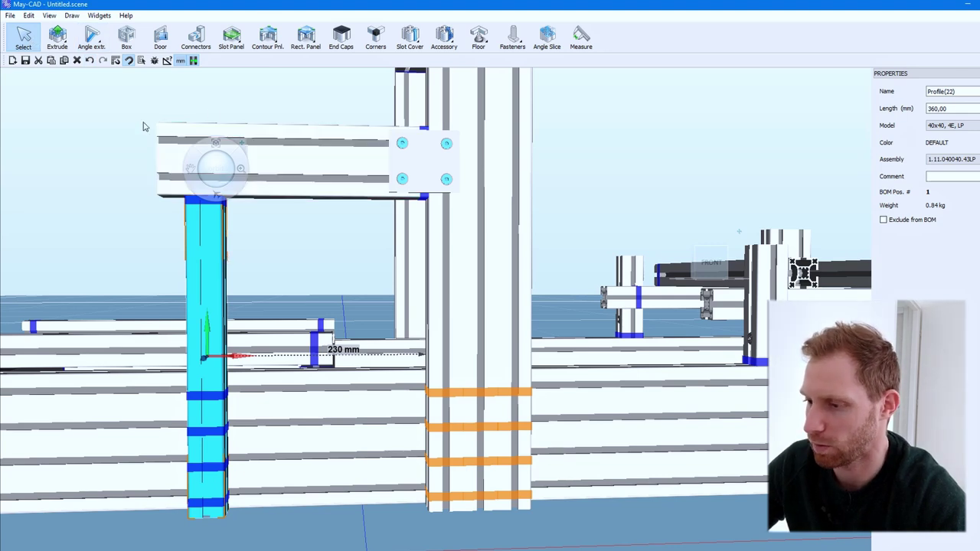
mouse_move(212, 162)
middle_down()
mouse_move(211, 151)
mouse_move(211, 175)
middle_up()
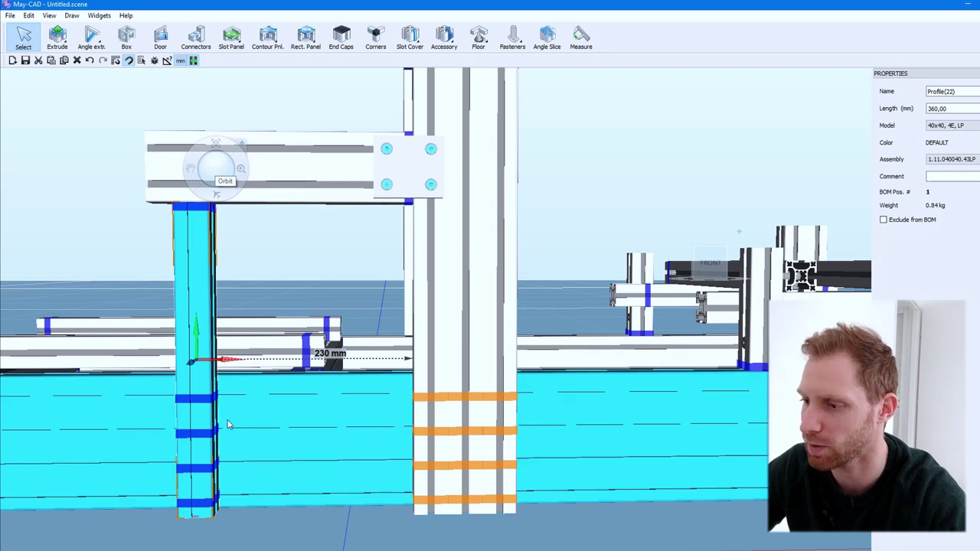
middle_drag(219, 167, 324, 153)
scroll(292, 69, up, 2)
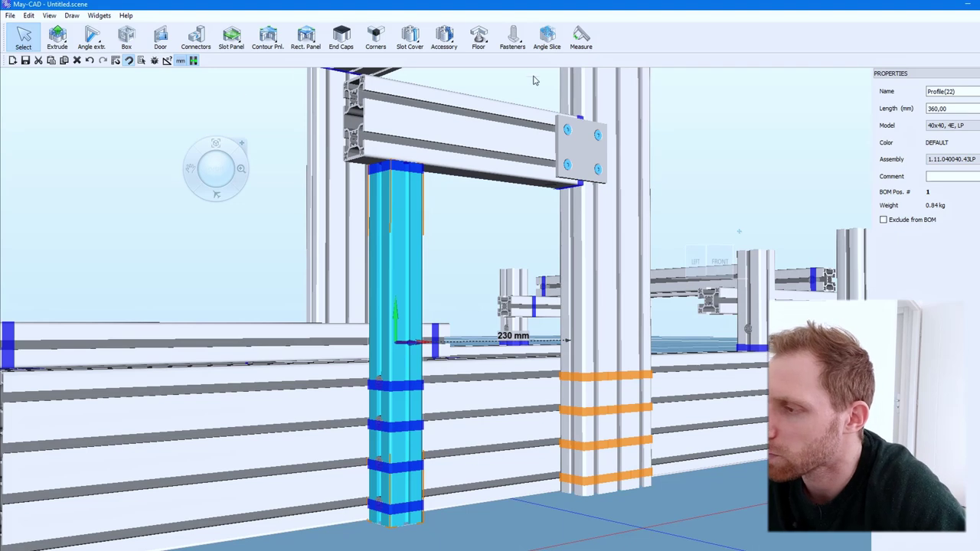
Place 39x40 gussets where the upright meets the lower beam and at the post's foot
click(455, 47)
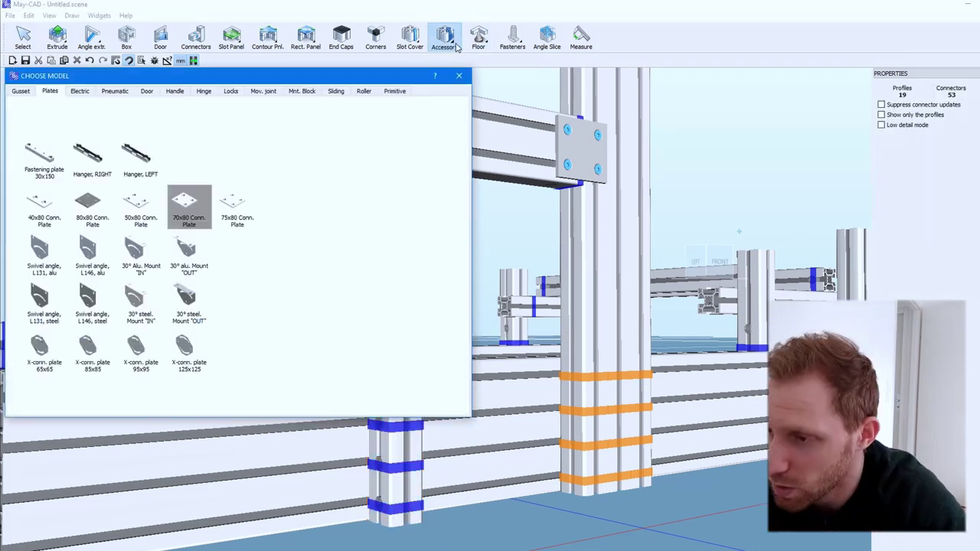
click(30, 96)
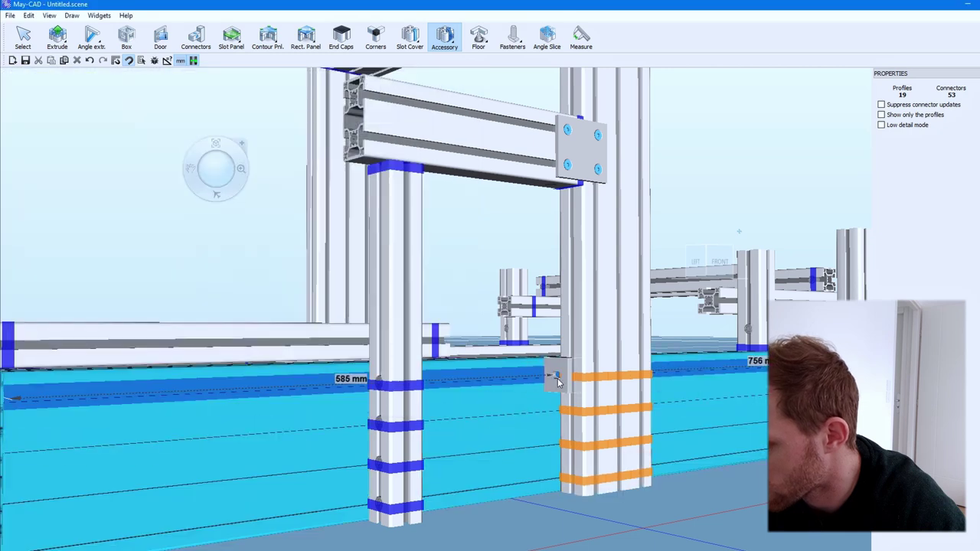
click(552, 380)
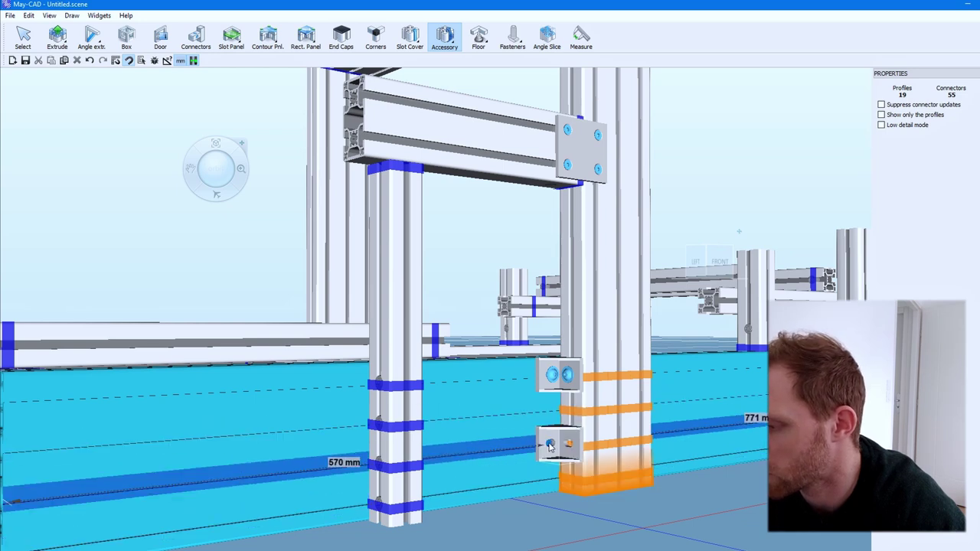
click(548, 473)
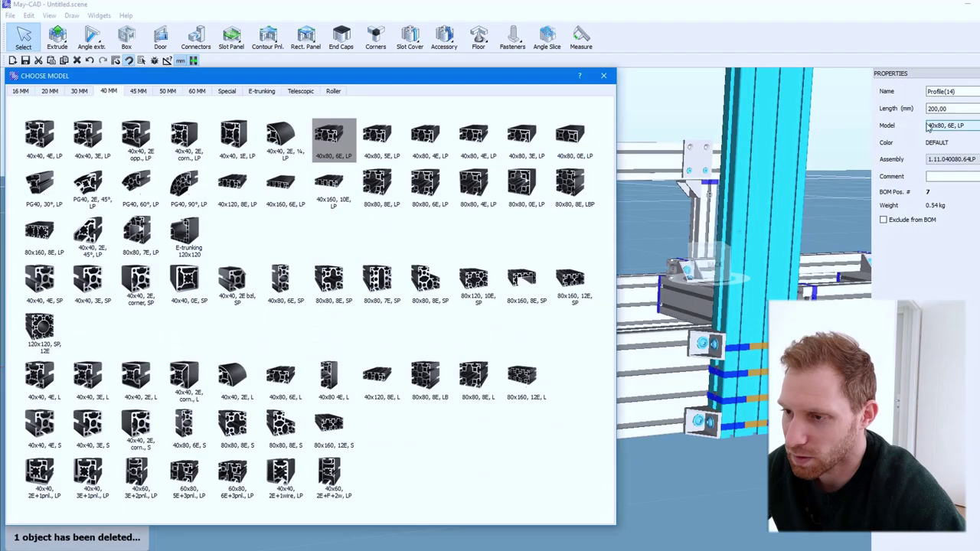
Make the 200 mm short post 40x40, 4E, LP and slide it to 230 mm along the rail
click(44, 137)
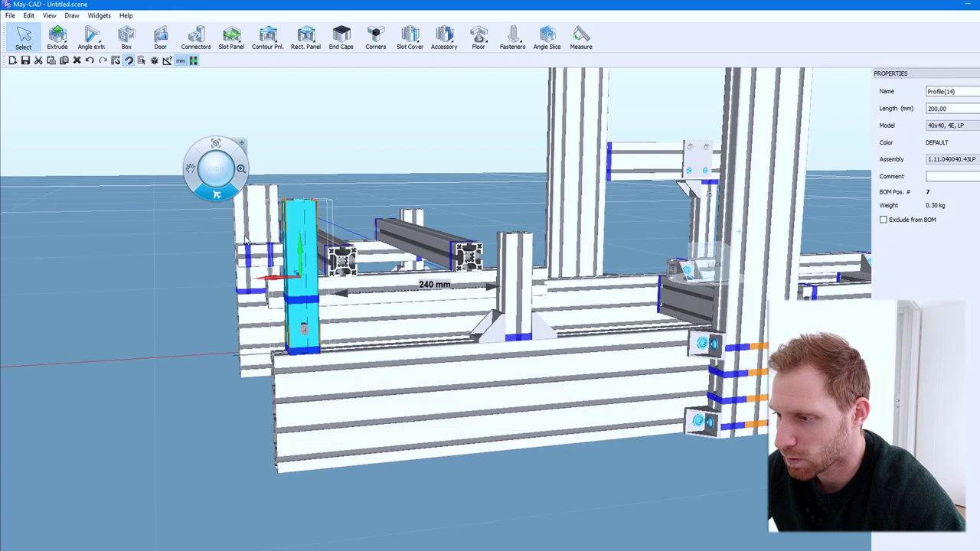
drag(294, 279, 307, 281)
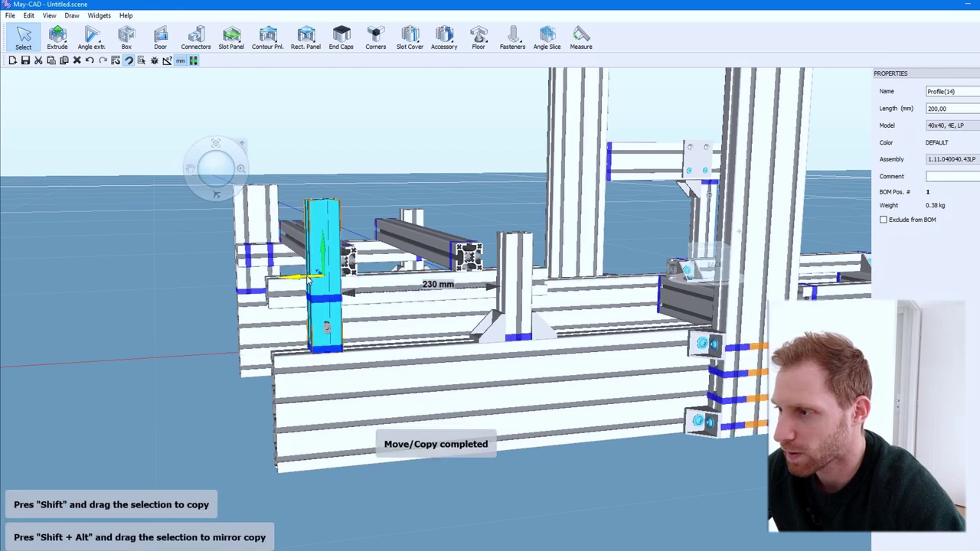
click(446, 38)
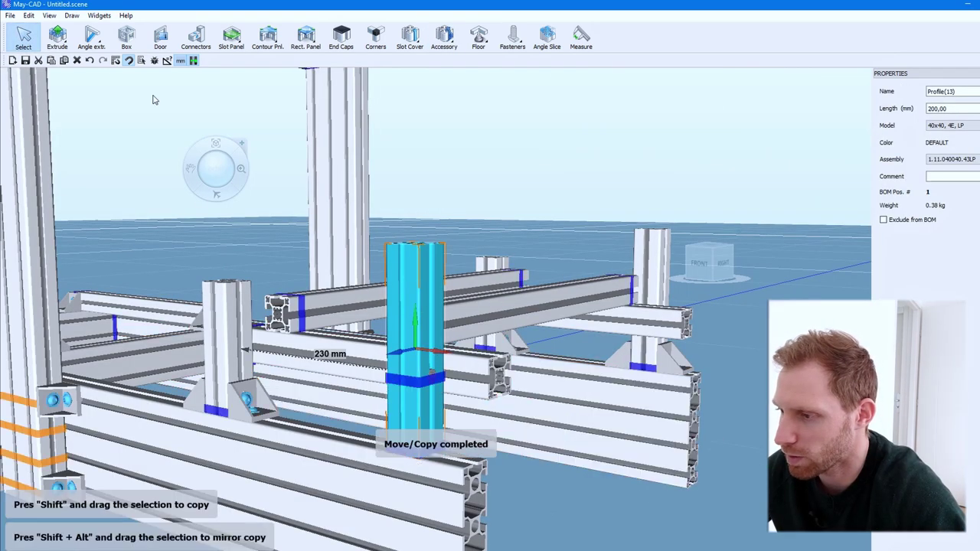
scroll(442, 237, down, 5)
scroll(303, 240, up, 3)
scroll(302, 240, up, 2)
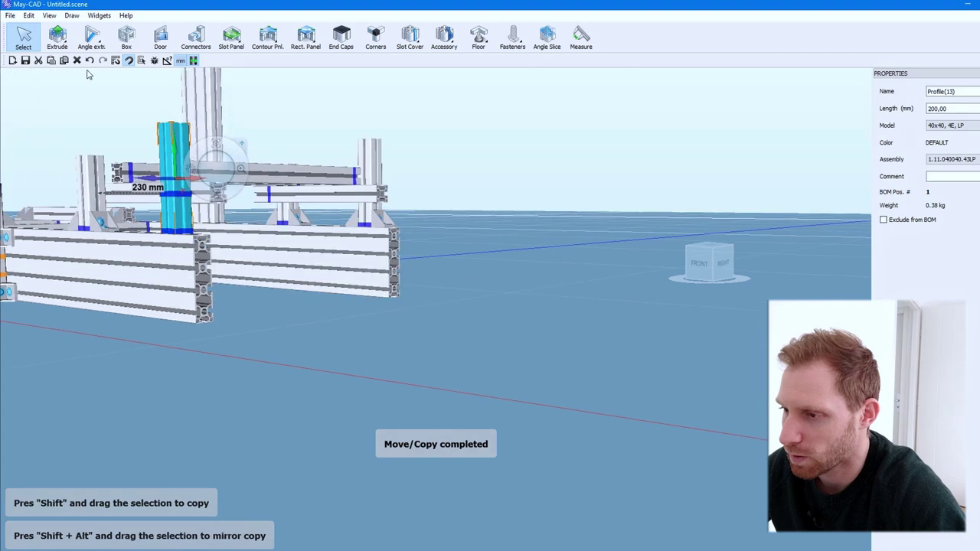
drag(210, 164, 207, 63)
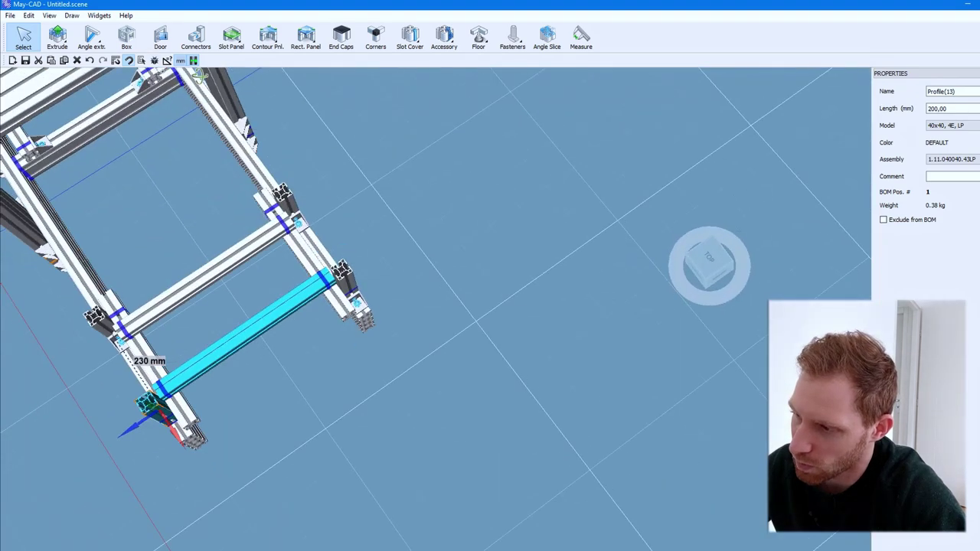
mouse_move(207, 63)
mouse_down()
mouse_move(280, 161)
mouse_move(214, 164)
mouse_up()
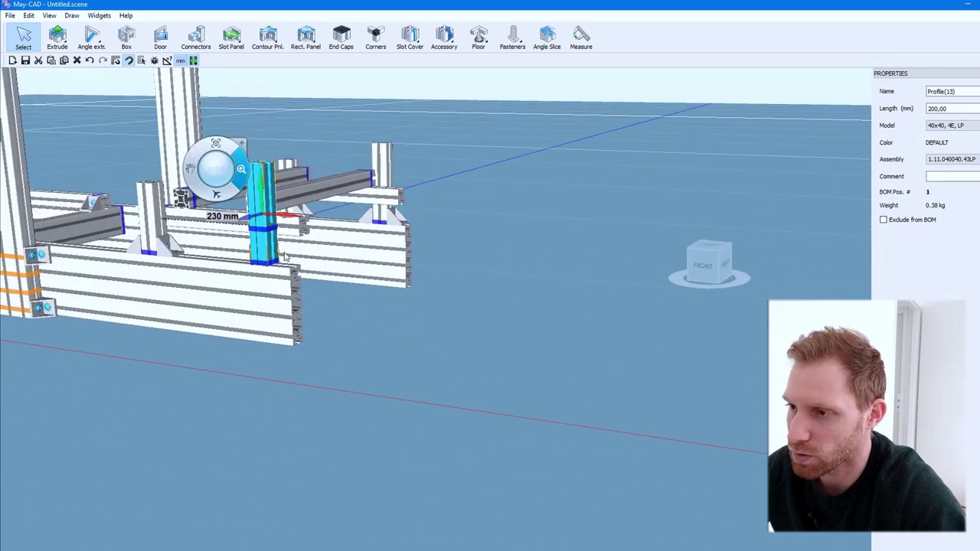
scroll(284, 245, up, 3)
ctrl+click(284, 246)
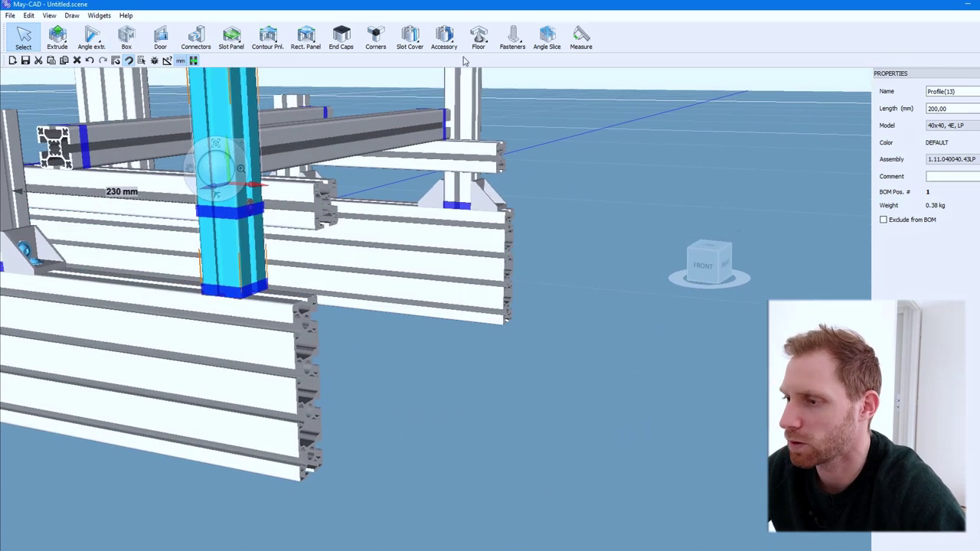
Place 39x40 nat. gussets at the short posts' profile junctions and bases
click(445, 39)
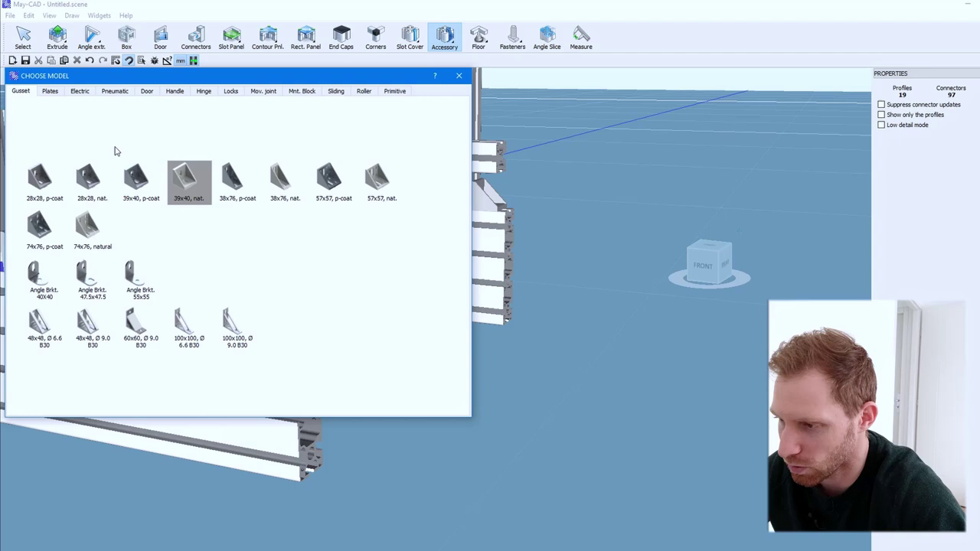
click(197, 190)
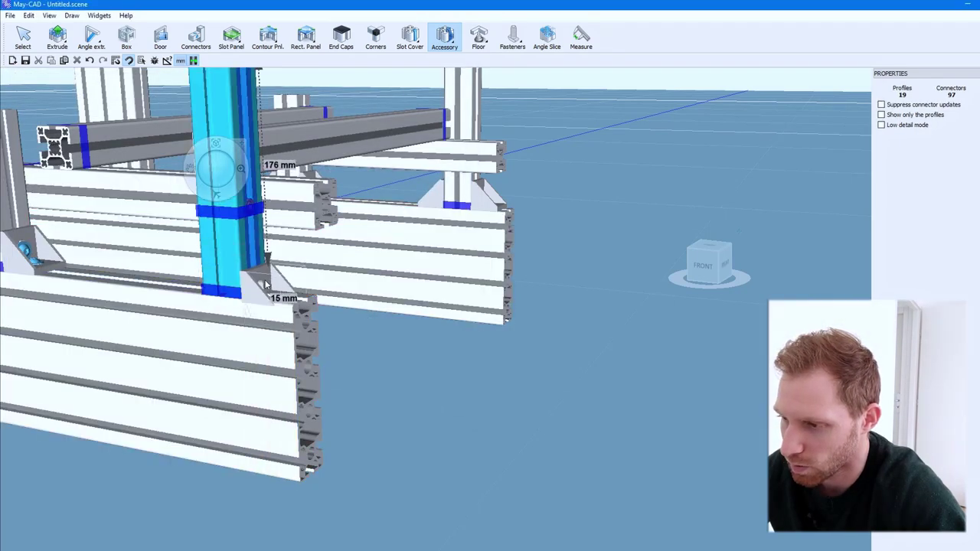
click(264, 280)
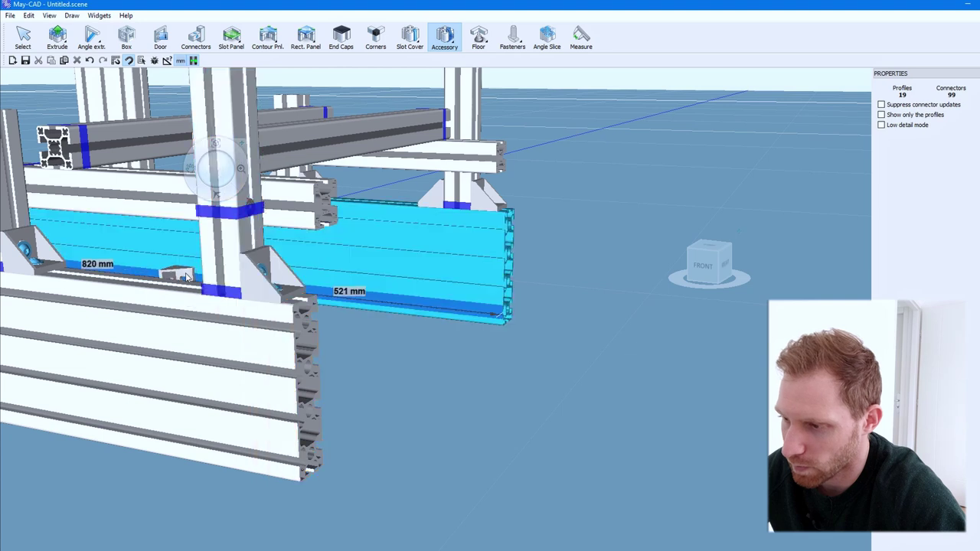
click(192, 289)
scroll(191, 289, down, 3)
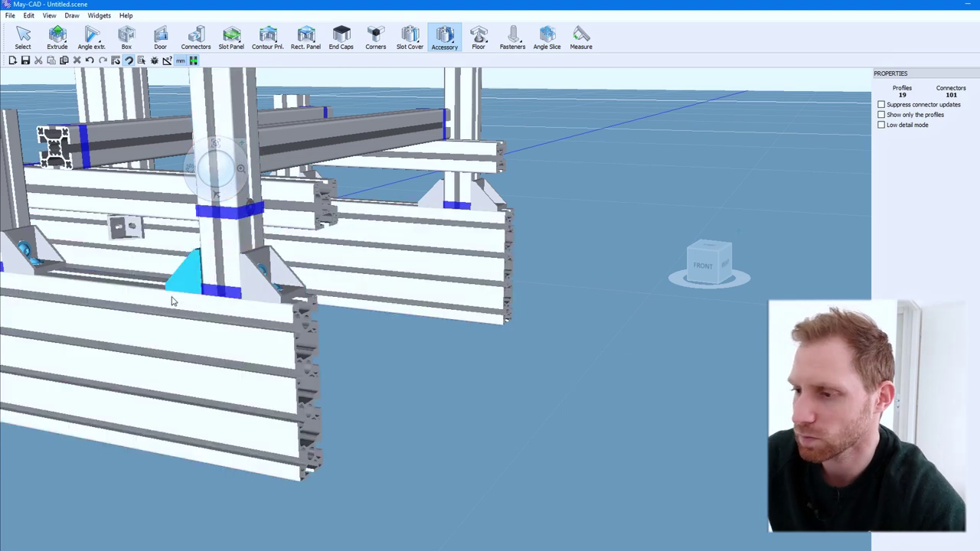
middle_drag(176, 300, 52, 104)
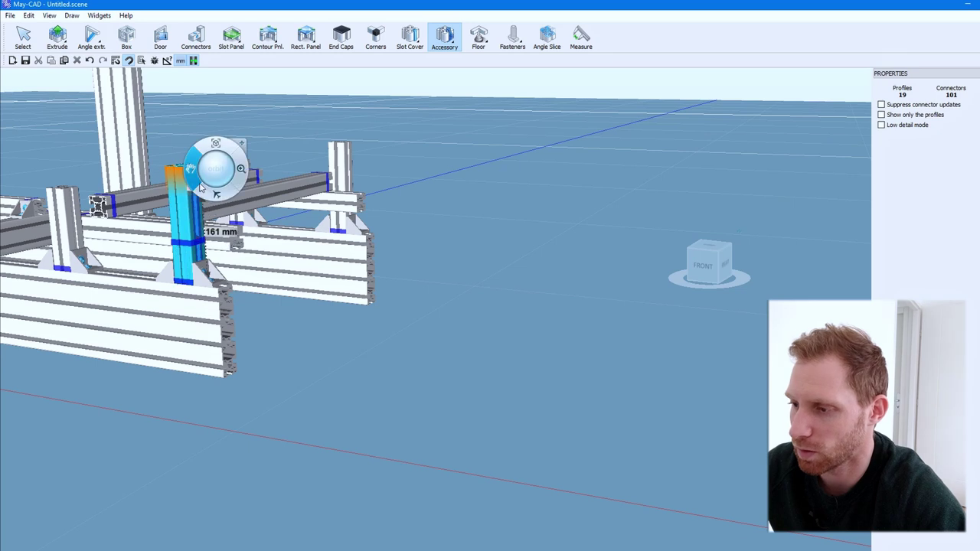
click(237, 181)
mouse_move(238, 182)
middle_down()
mouse_move(533, 250)
mouse_move(529, 242)
middle_up()
key(Escape)
Add 39x40 gussets under the upper beam at both posts
scroll(529, 242, up, 5)
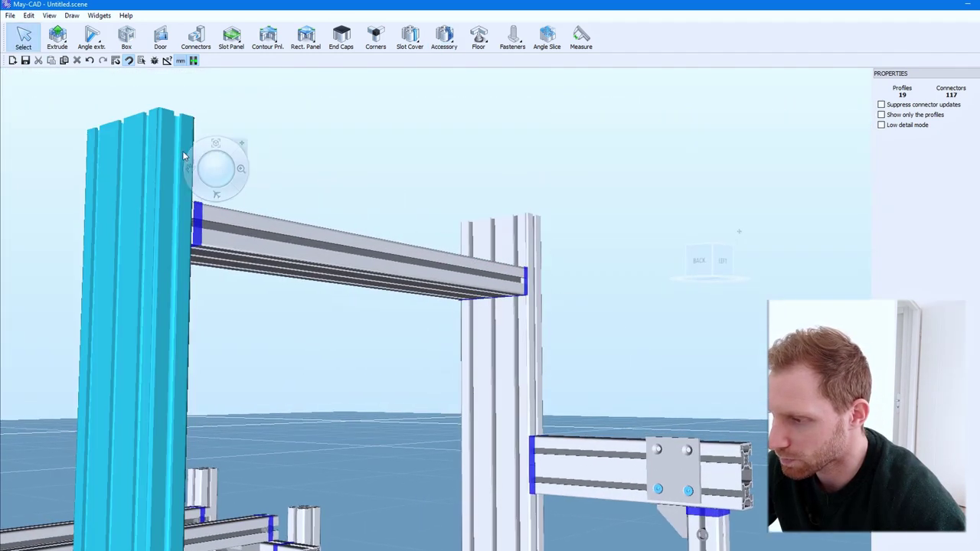
middle_drag(183, 151, 241, 163)
scroll(241, 163, up, 5)
scroll(255, 161, up, 5)
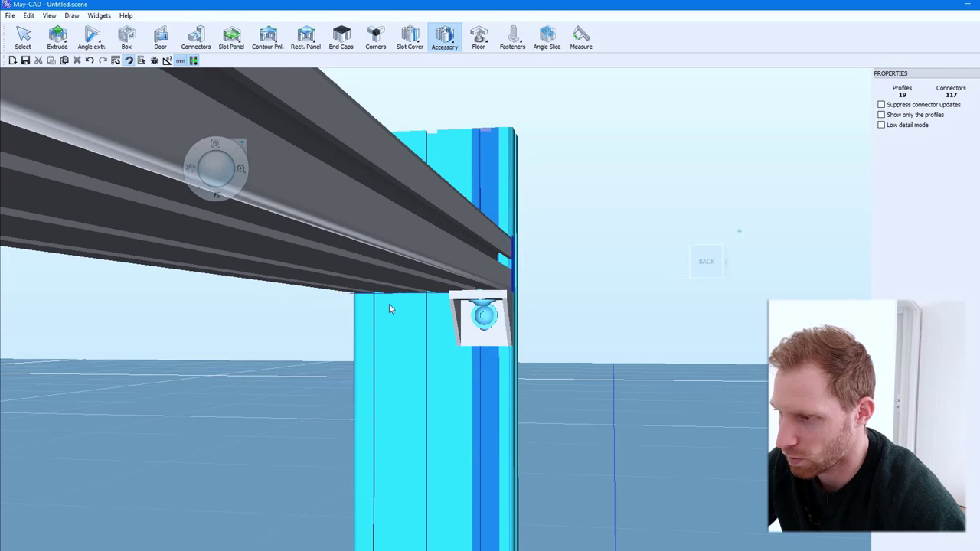
click(389, 309)
click(375, 310)
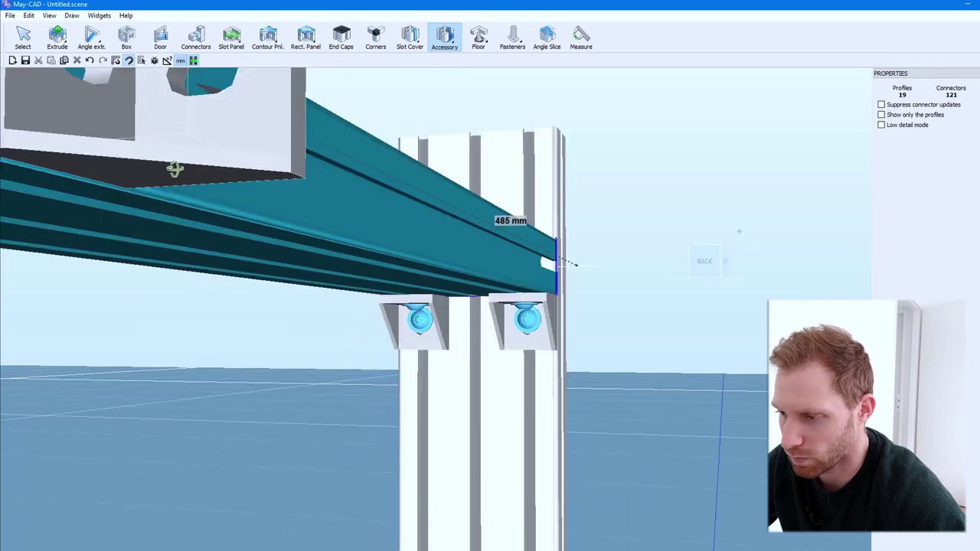
middle_drag(174, 169, 23, 184)
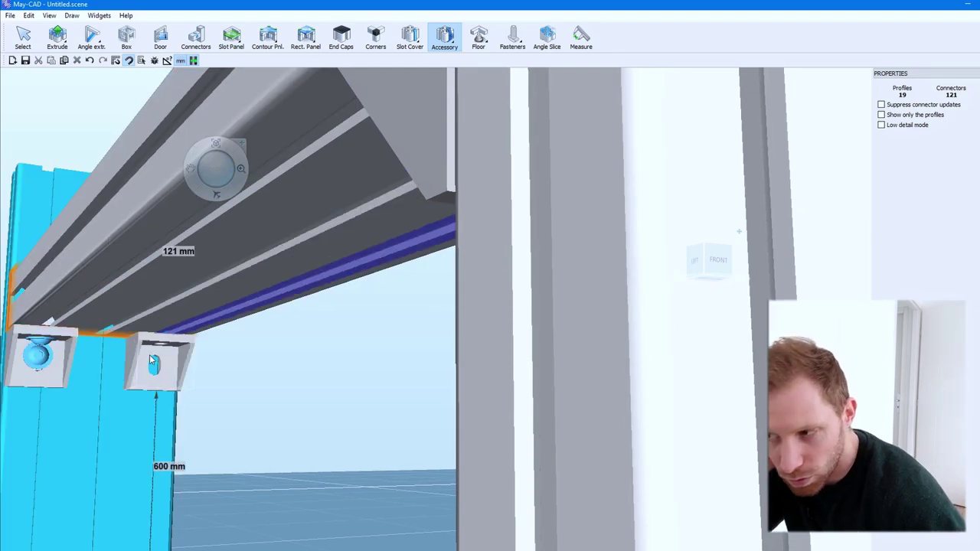
click(152, 362)
click(216, 146)
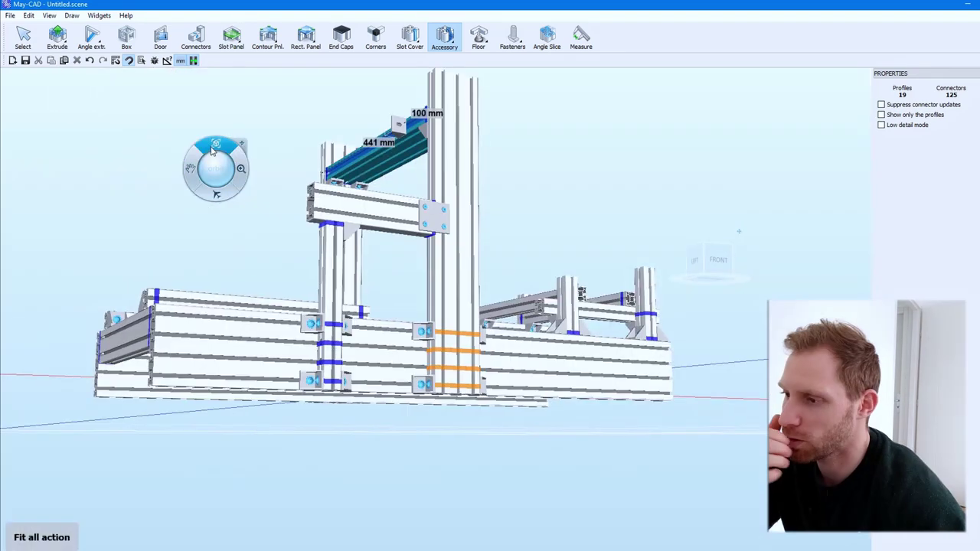
mouse_move(225, 191)
middle_down()
mouse_move(235, 107)
mouse_move(155, 141)
mouse_move(219, 92)
mouse_move(268, 90)
mouse_move(308, 125)
mouse_move(304, 75)
mouse_move(321, 66)
mouse_move(383, 84)
mouse_move(432, 149)
mouse_move(422, 138)
mouse_move(222, 165)
mouse_move(188, 106)
mouse_move(179, 120)
mouse_move(216, 167)
middle_up()
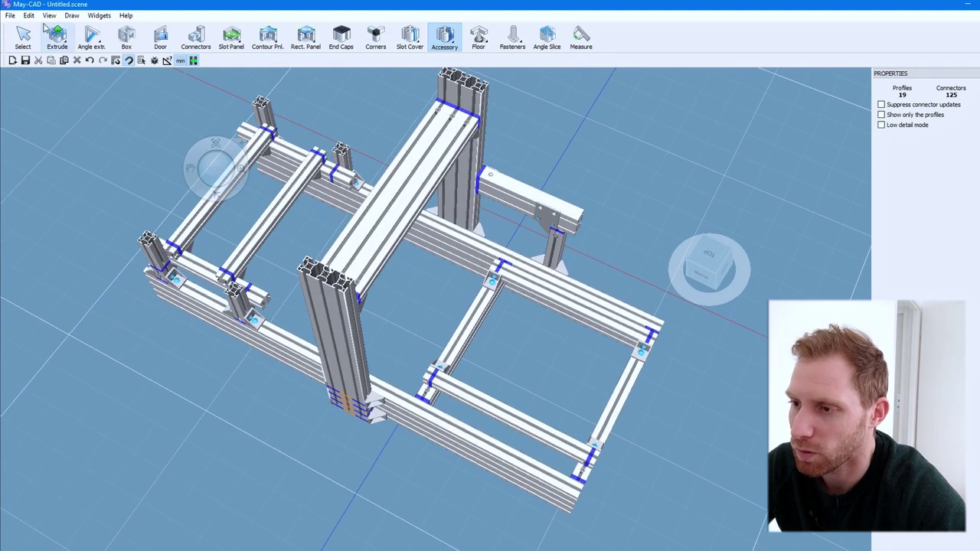
Draw two 230 mm 40 mm-profile crossbars across the long top beam
click(58, 38)
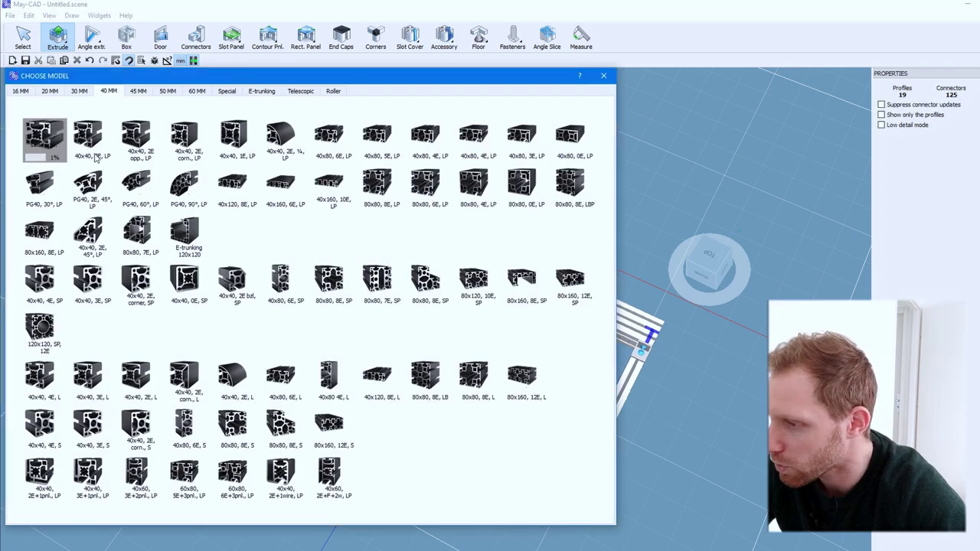
click(65, 136)
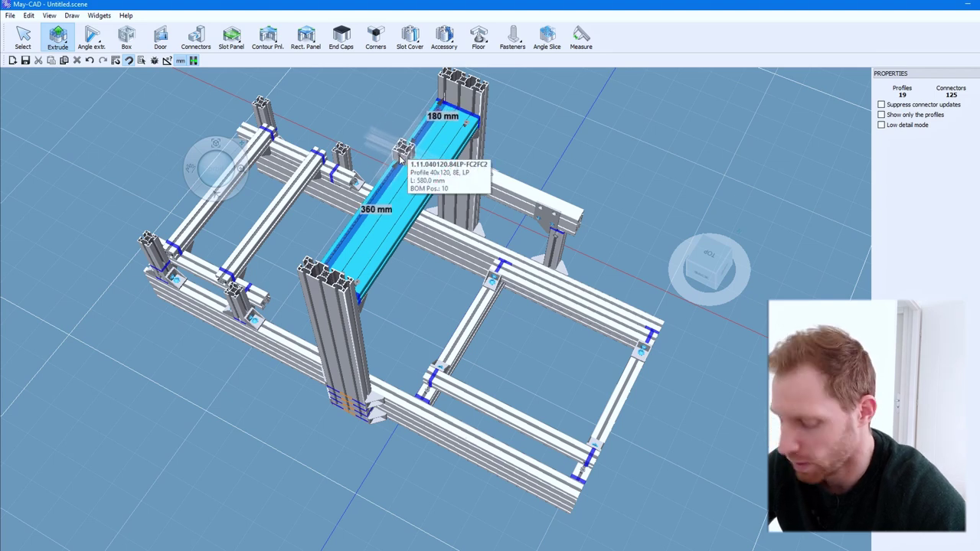
click(400, 158)
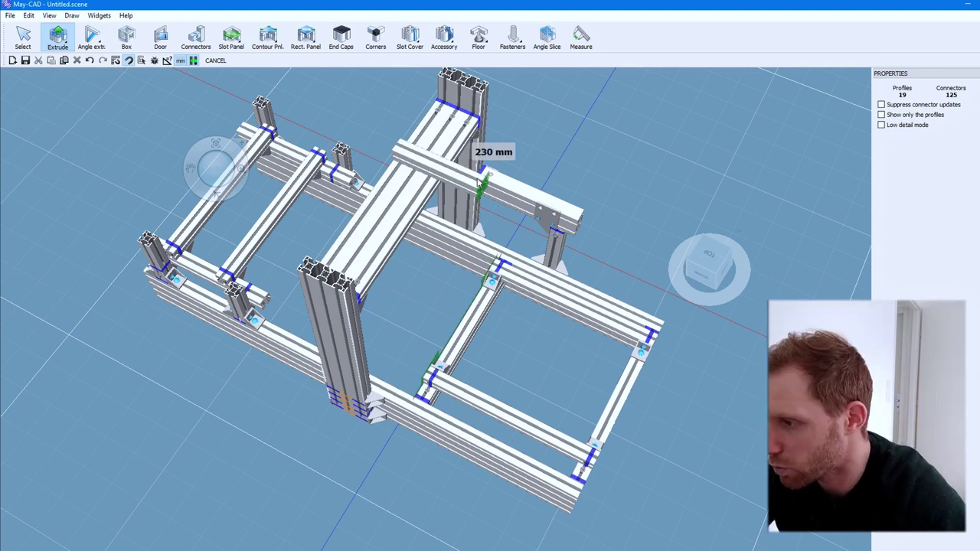
click(479, 182)
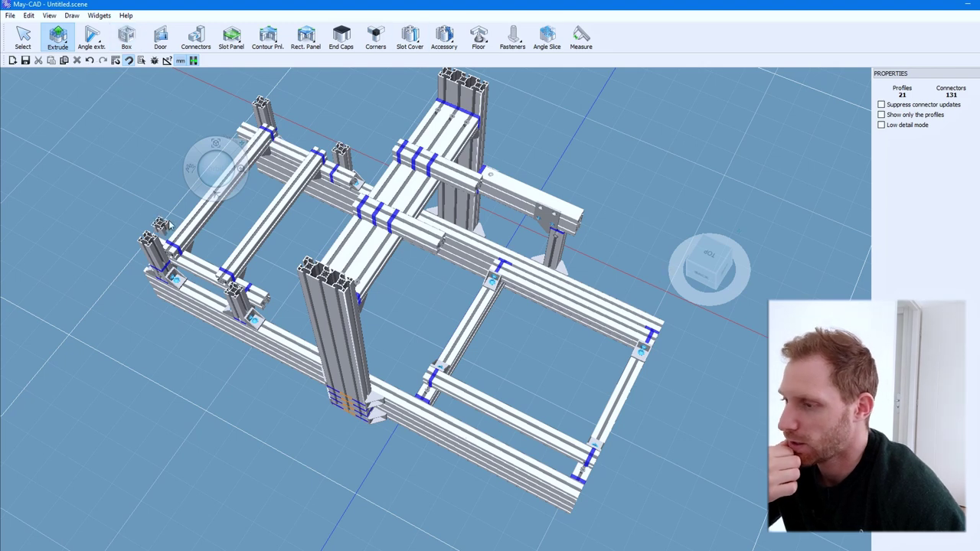
drag(217, 177, 299, 251)
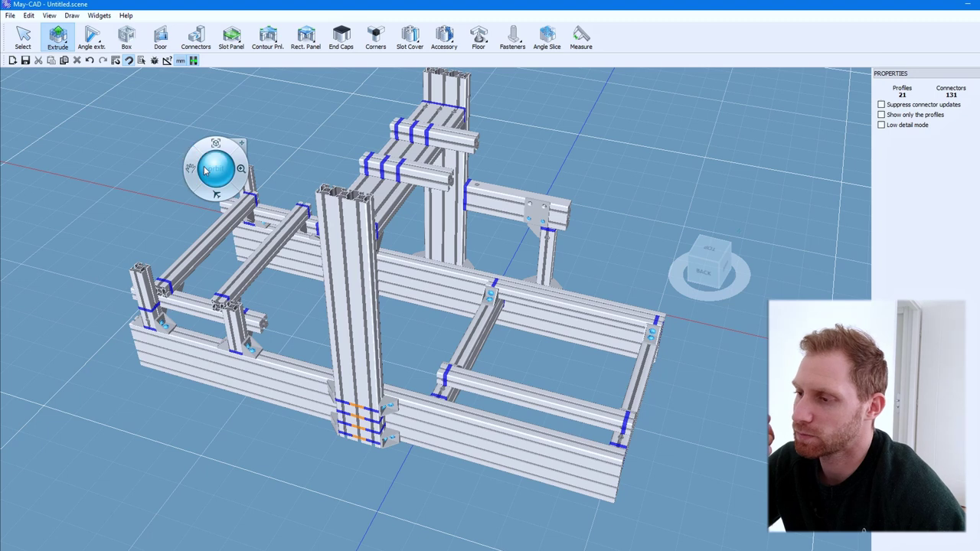
scroll(162, 214, up, 2)
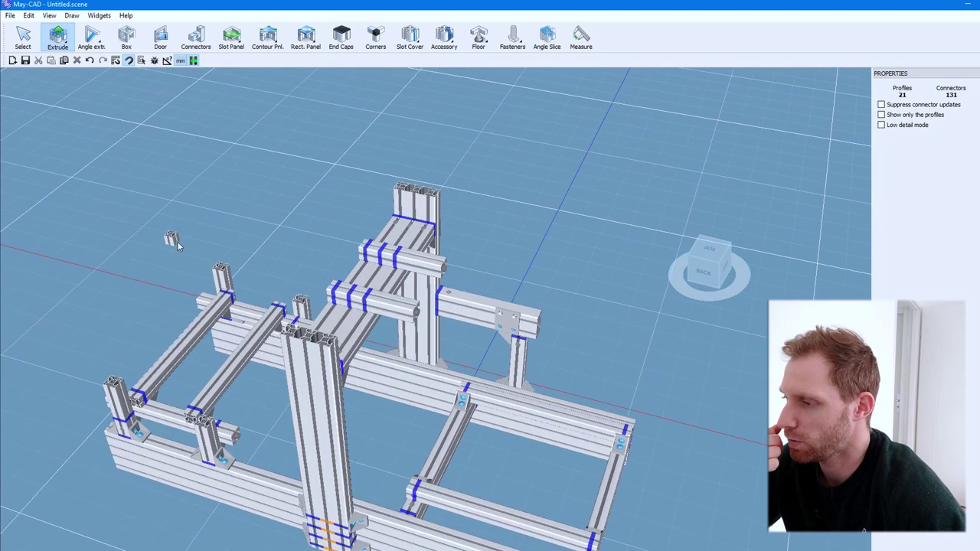
scroll(169, 237, up, 3)
scroll(340, 268, up, 3)
scroll(341, 268, down, 3)
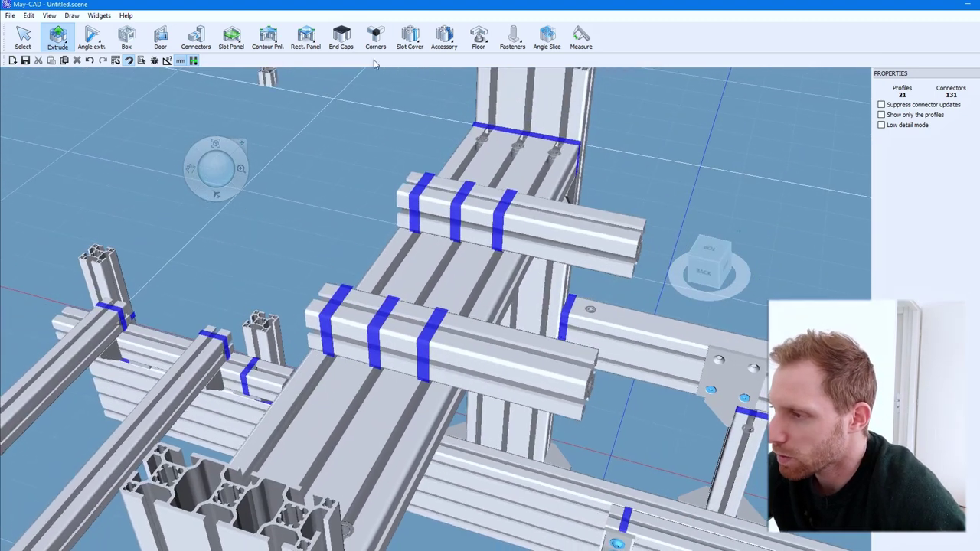
Fasten the short crossbars with 25x40 Ø 8.7 brackets, then delete one selected part
click(452, 47)
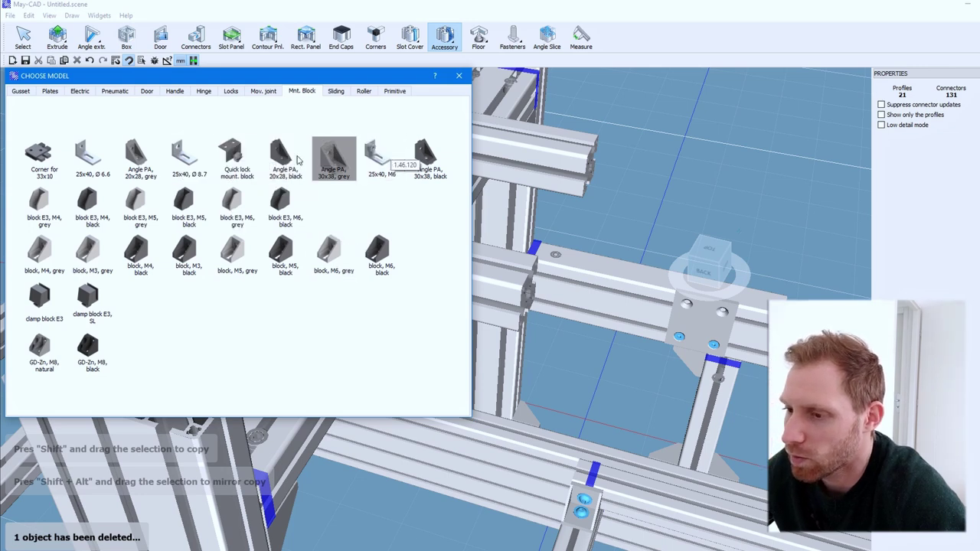
click(205, 158)
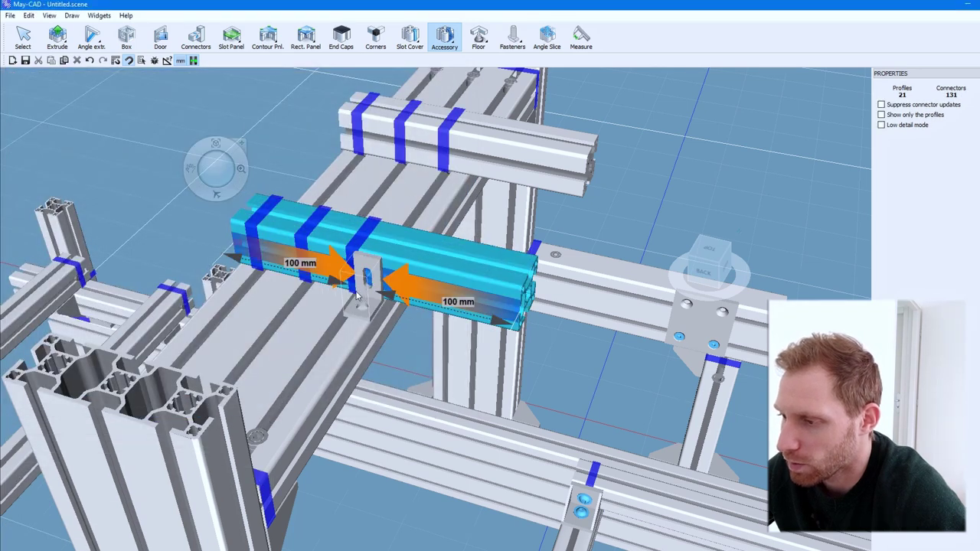
click(358, 295)
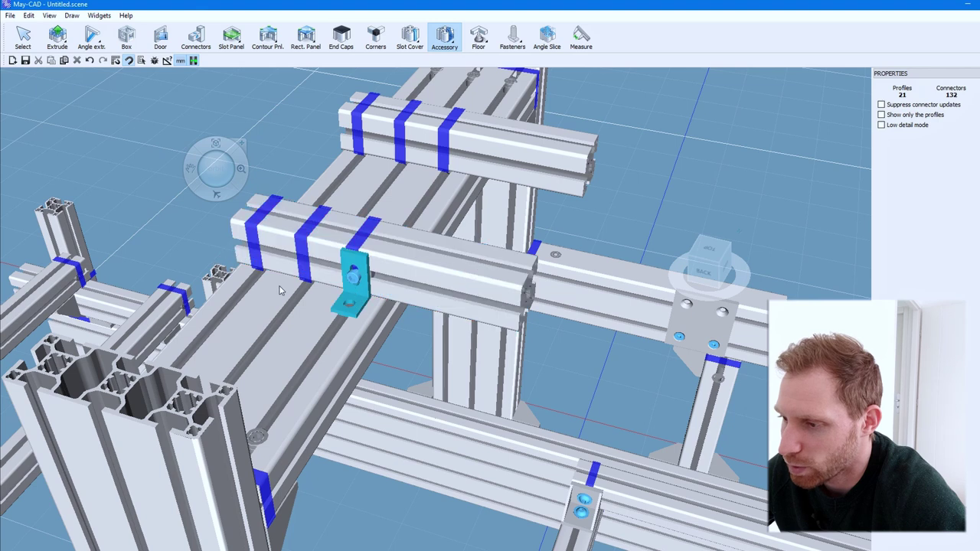
click(259, 254)
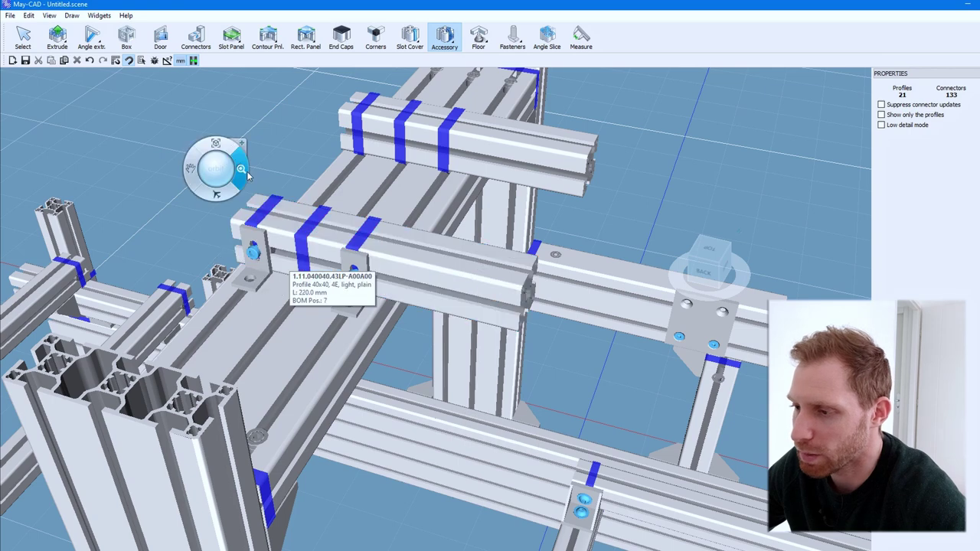
drag(218, 170, 23, 174)
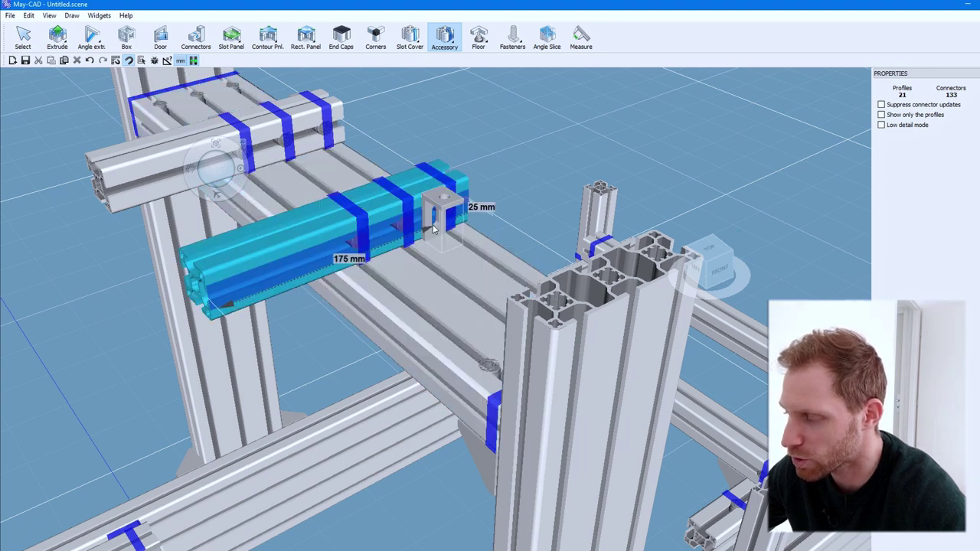
click(448, 215)
key(Escape)
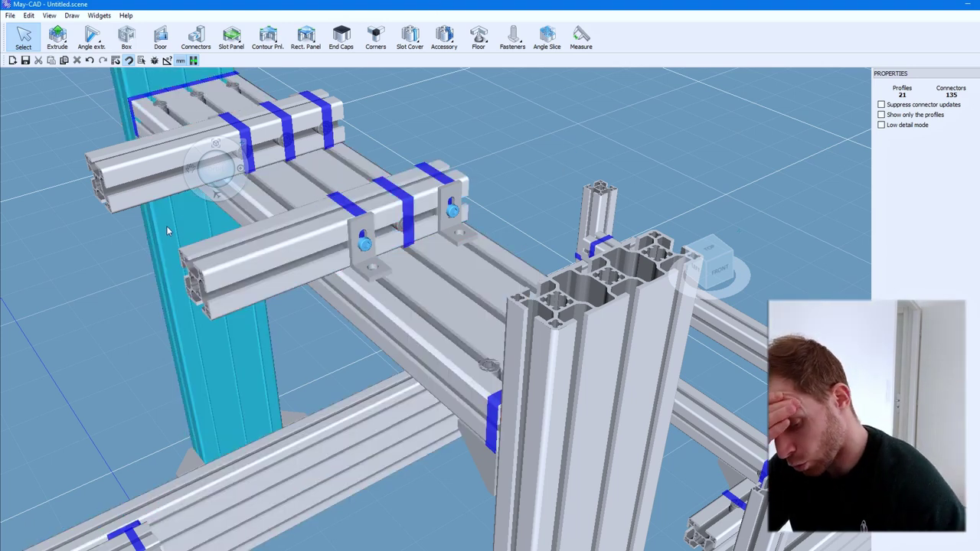
click(215, 146)
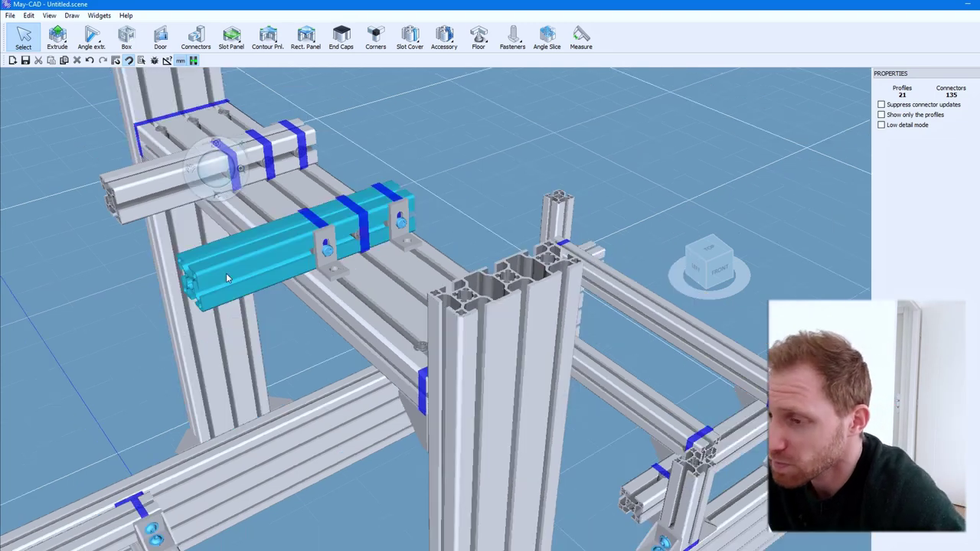
key(Delete)
Orbit and zoom around the frame to inspect the 500 mm backrest upright
mouse_move(234, 163)
middle_down()
mouse_move(295, 125)
mouse_move(438, 87)
mouse_move(376, 117)
mouse_move(368, 136)
mouse_move(324, 96)
mouse_move(326, 83)
mouse_move(389, 102)
middle_up()
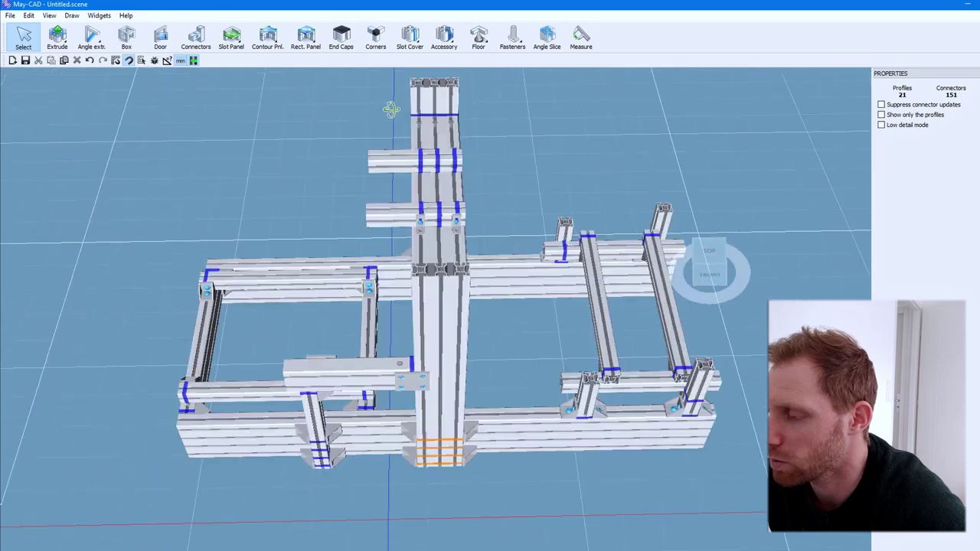
scroll(253, 214, down, 3)
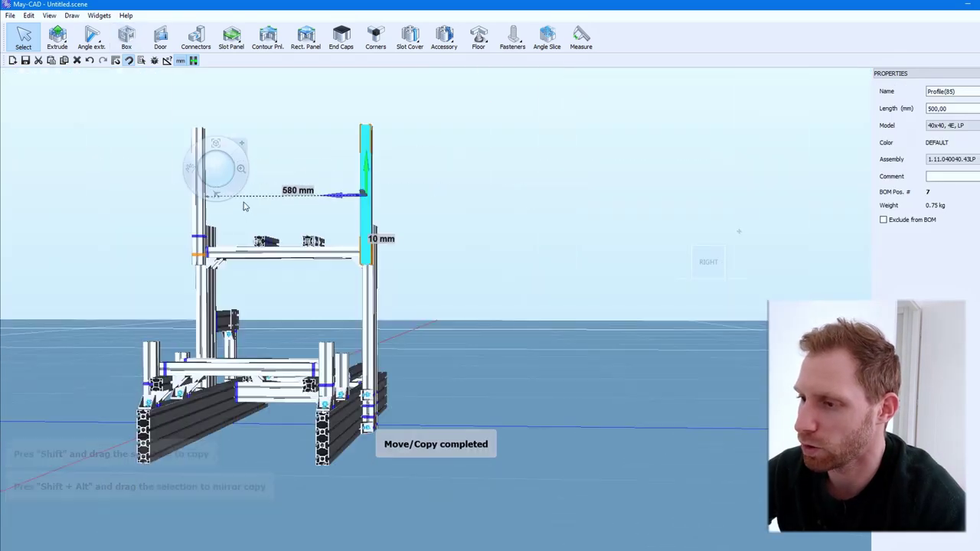
mouse_move(222, 188)
middle_down()
mouse_move(238, 157)
mouse_move(464, 155)
mouse_move(482, 189)
mouse_move(405, 124)
mouse_move(560, 103)
mouse_move(646, 112)
mouse_move(478, 144)
mouse_move(460, 161)
mouse_move(470, 151)
mouse_move(468, 164)
mouse_move(493, 163)
mouse_move(455, 171)
mouse_move(455, 157)
mouse_move(391, 157)
mouse_move(584, 150)
mouse_move(547, 163)
mouse_move(275, 182)
middle_up()
scroll(276, 183, up, 5)
Slide the two brackets under the upper crossbar 15 mm and 5 mm to match the lower pair
scroll(273, 180, down, 3)
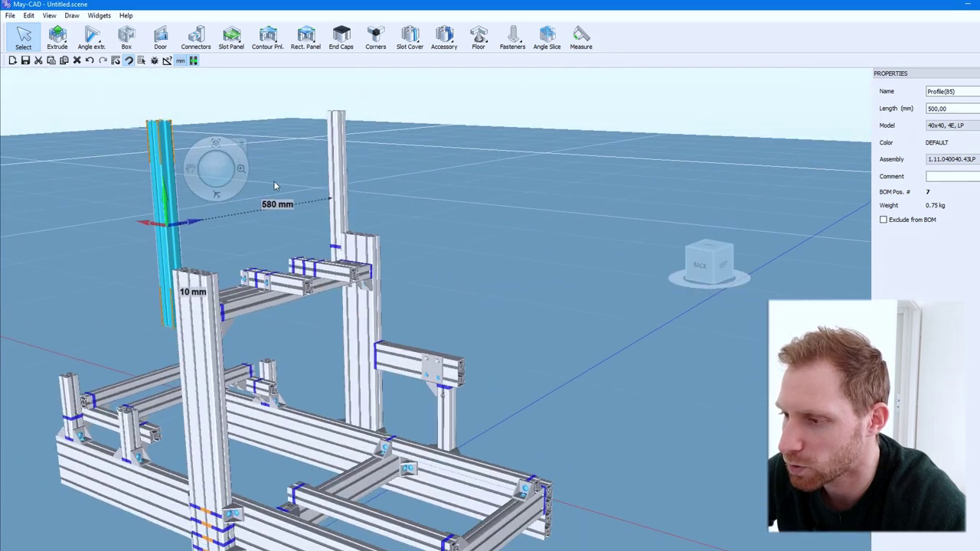
scroll(214, 266, up, 5)
click(191, 262)
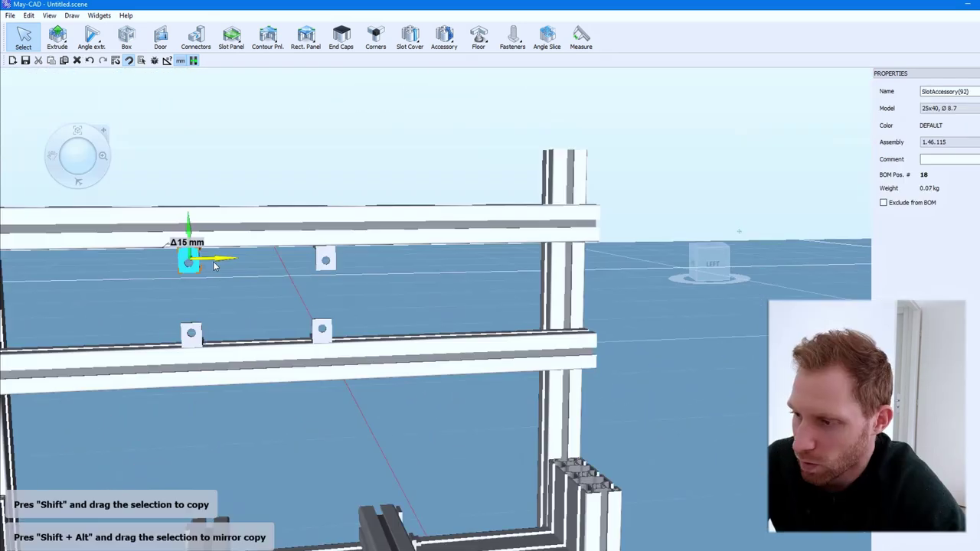
drag(215, 266, 212, 263)
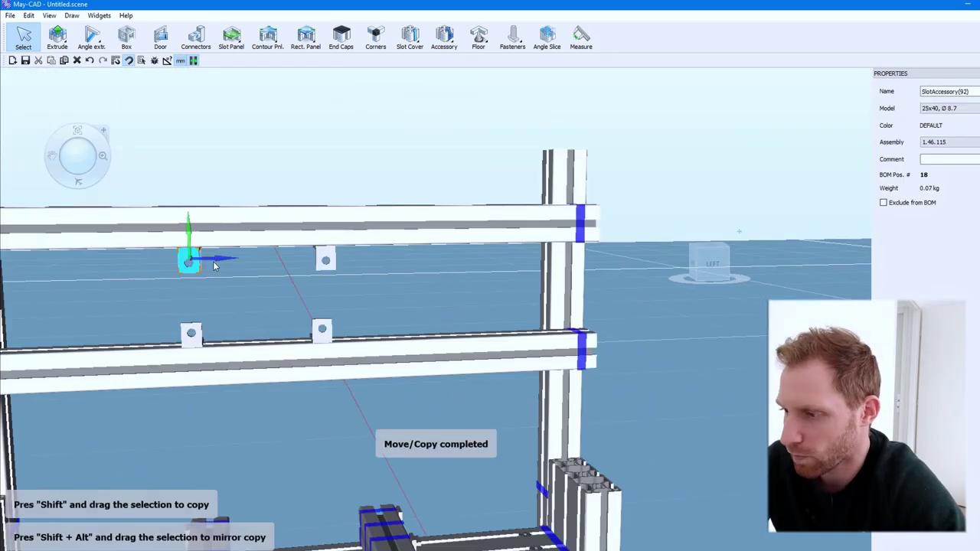
click(326, 259)
drag(336, 262, 291, 267)
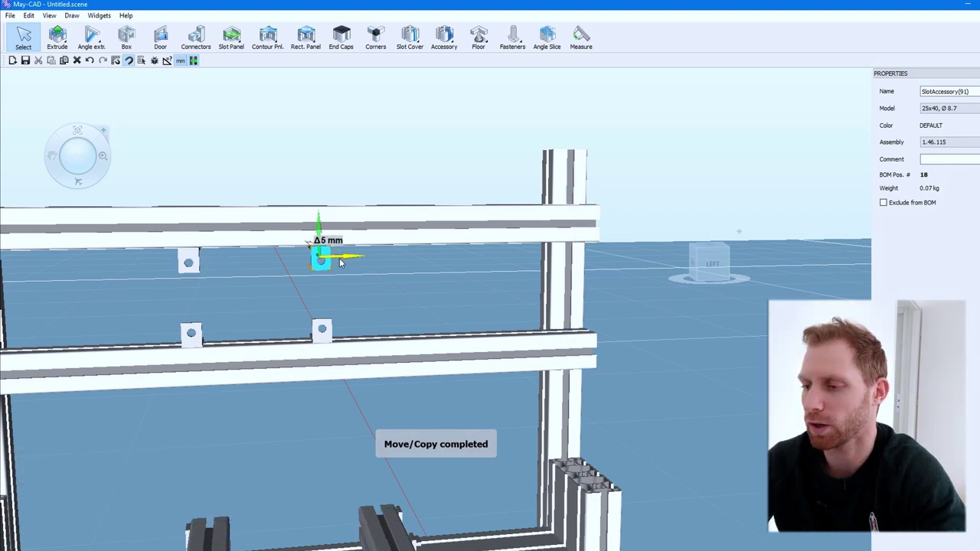
click(404, 275)
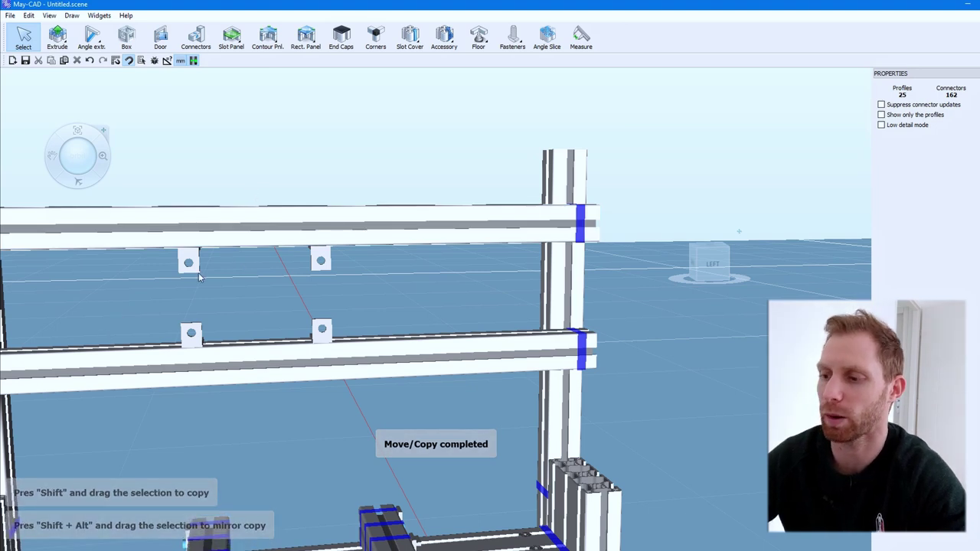
mouse_move(77, 157)
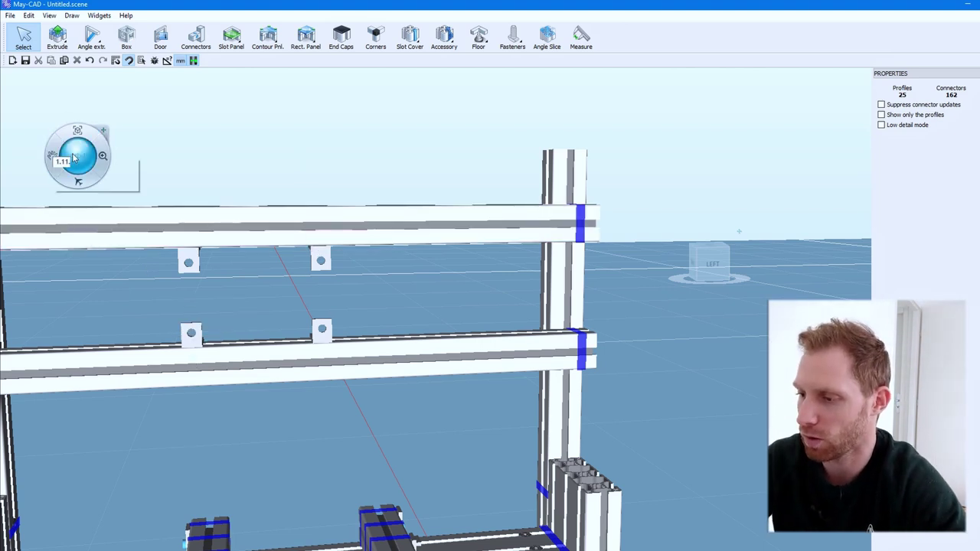
Select the backrest's top crossbar and turn on the Price/Weight widget panel
drag(73, 157, 25, 154)
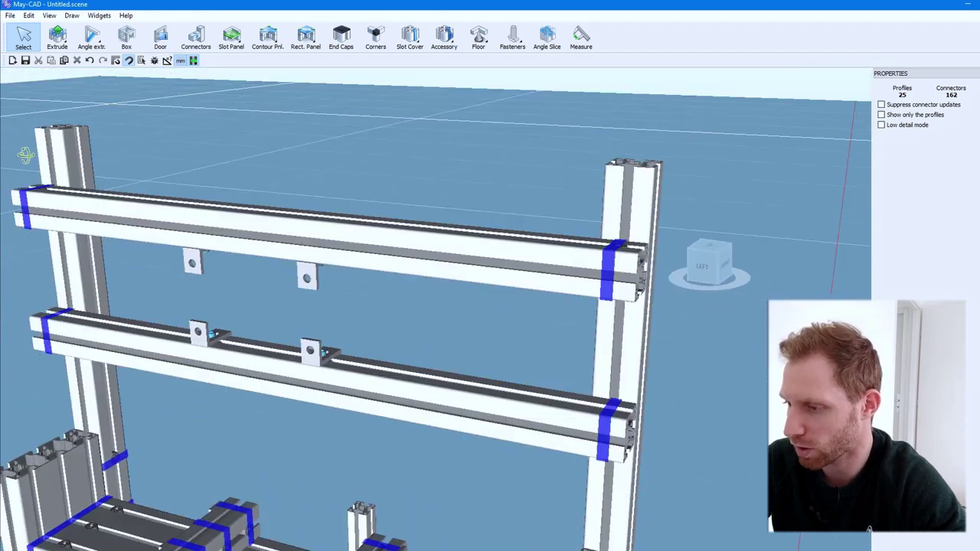
scroll(26, 155, down, 5)
scroll(238, 198, up, 3)
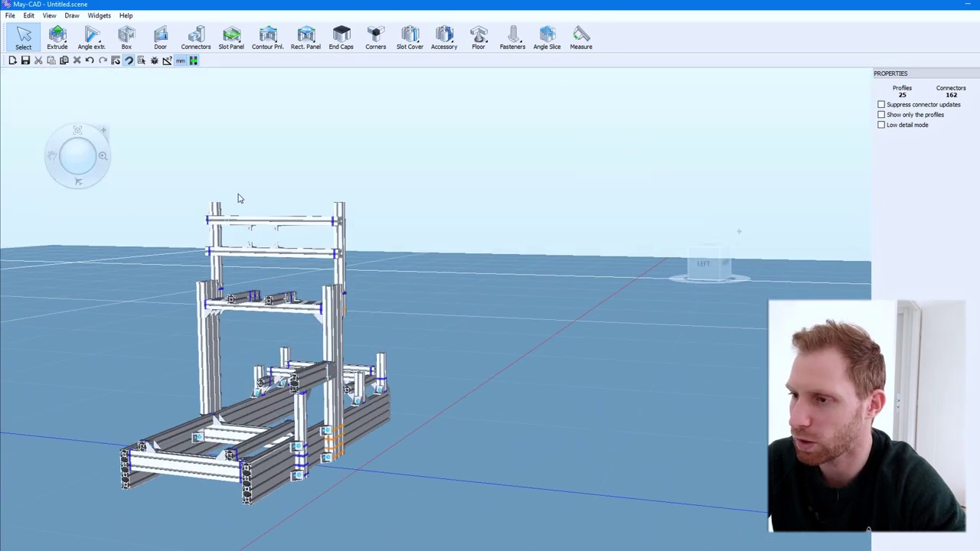
click(243, 220)
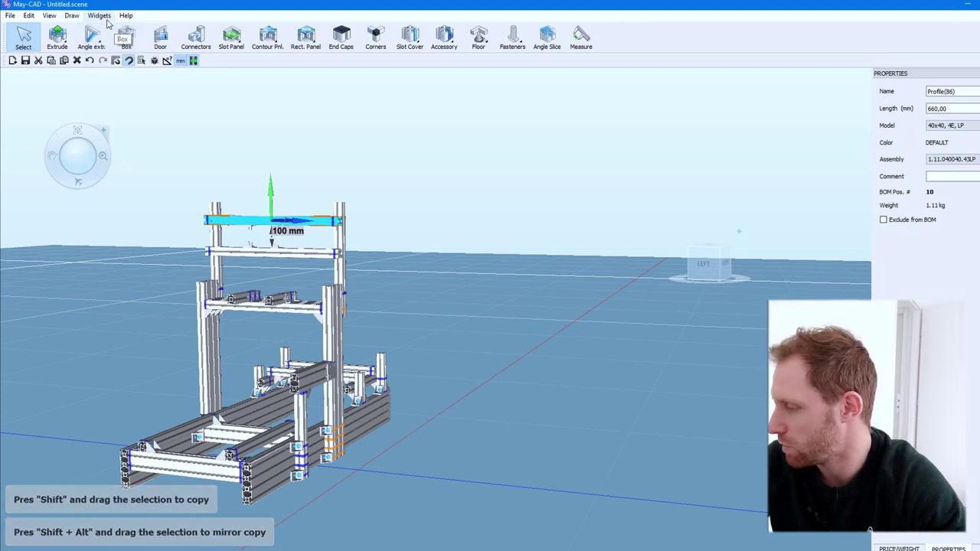
click(99, 15)
click(898, 548)
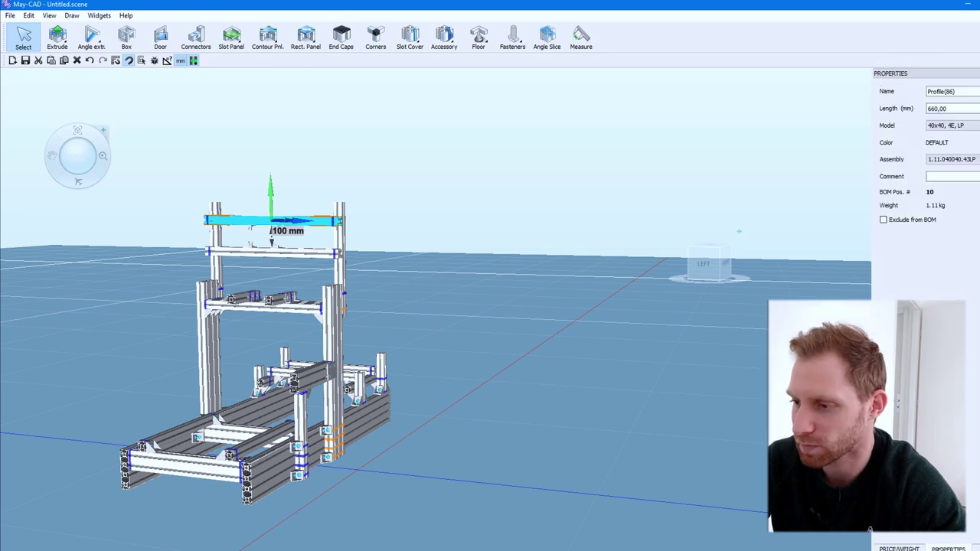
mouse_move(84, 147)
middle_down()
mouse_move(317, 151)
mouse_move(307, 184)
mouse_move(210, 192)
mouse_move(210, 122)
mouse_move(273, 127)
mouse_move(169, 151)
mouse_move(263, 153)
middle_up()
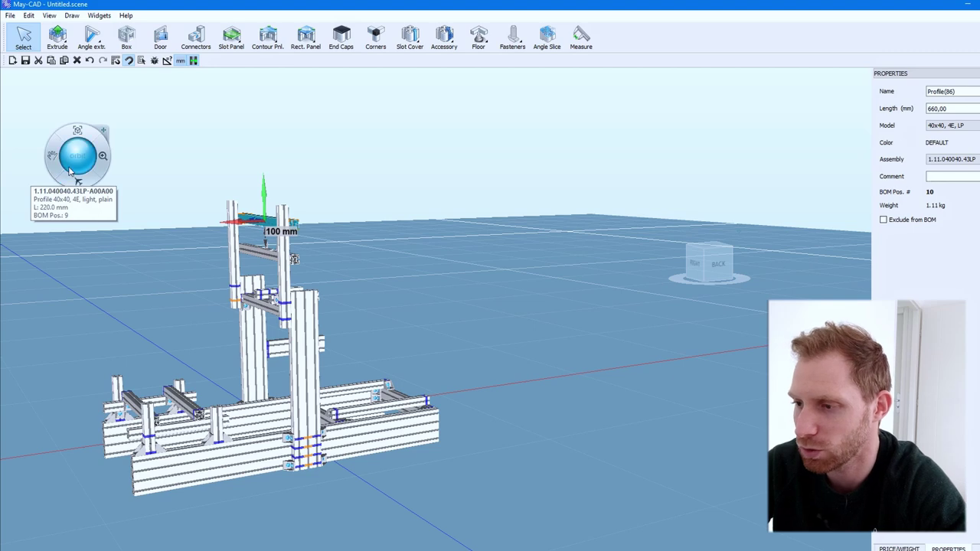
mouse_move(74, 163)
middle_down()
mouse_move(54, 148)
mouse_move(23, 154)
mouse_move(2, 175)
mouse_move(4, 146)
mouse_move(27, 160)
mouse_move(161, 181)
mouse_move(103, 182)
mouse_move(150, 224)
middle_up()
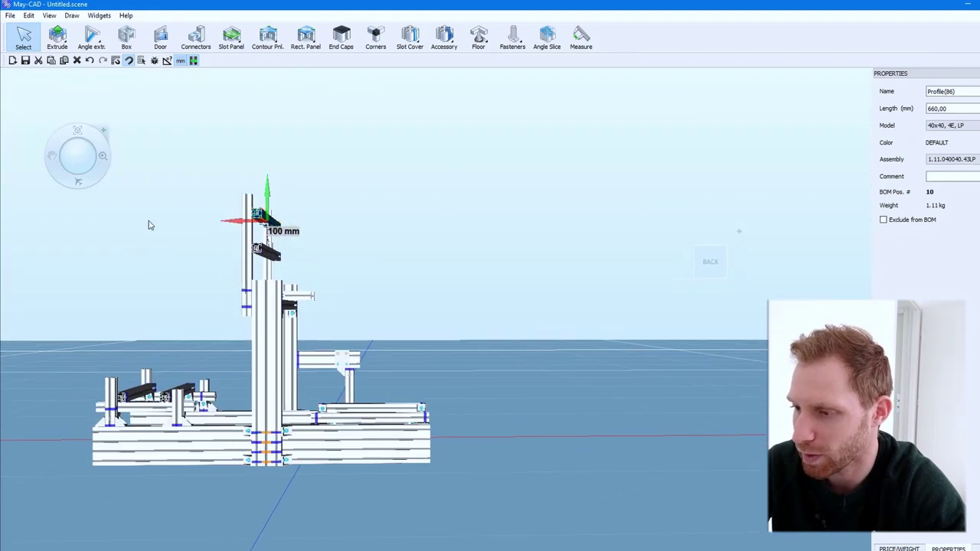
scroll(268, 326, up, 3)
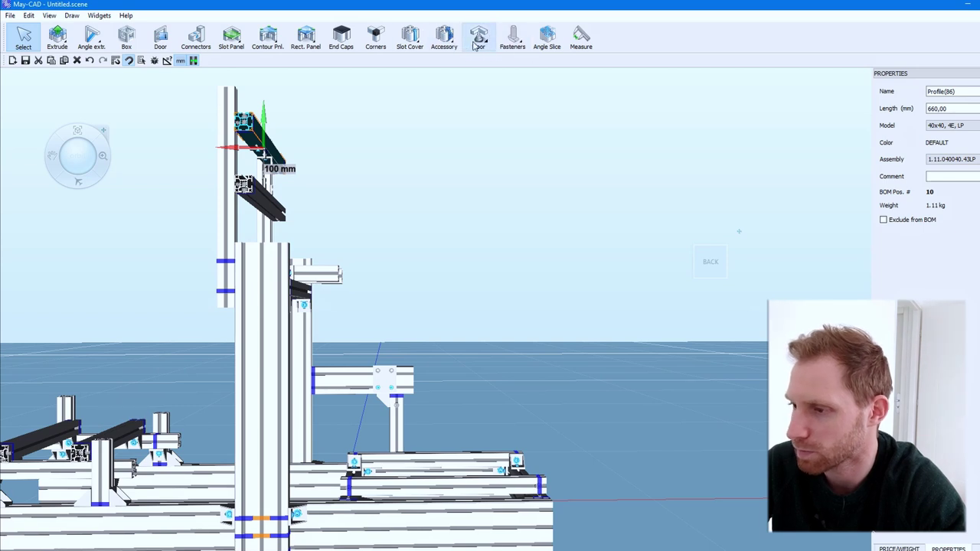
Place a 70x80 connection plate from the accessory plates at the top of the central post
click(446, 38)
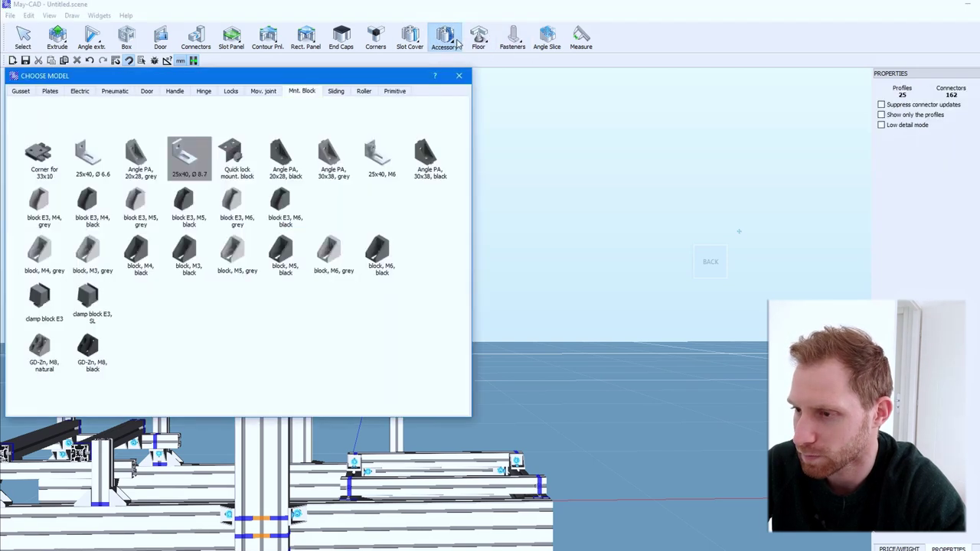
click(49, 92)
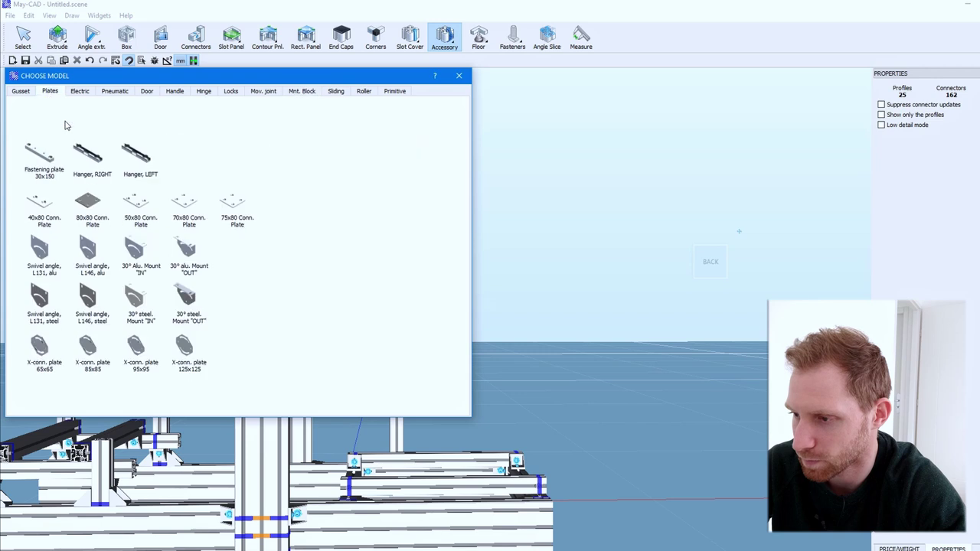
click(181, 206)
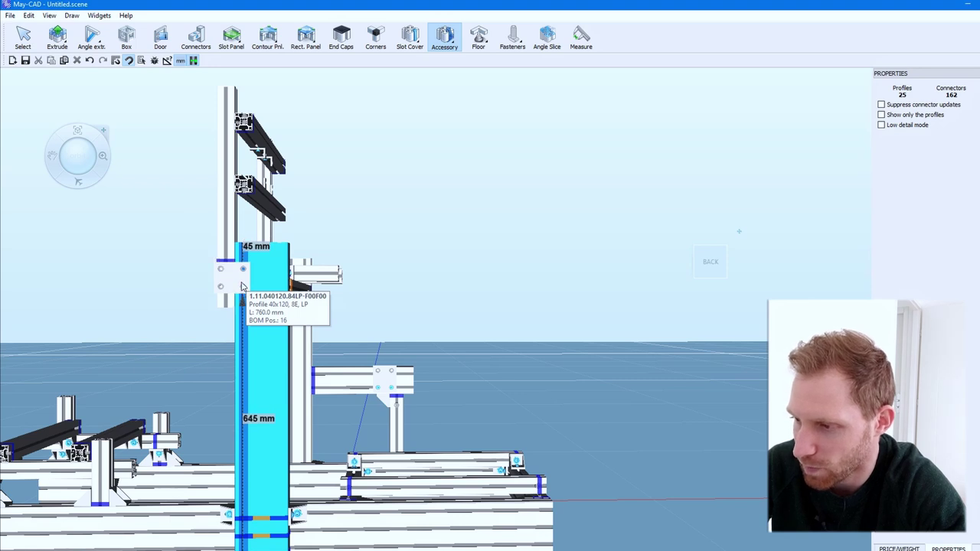
click(242, 286)
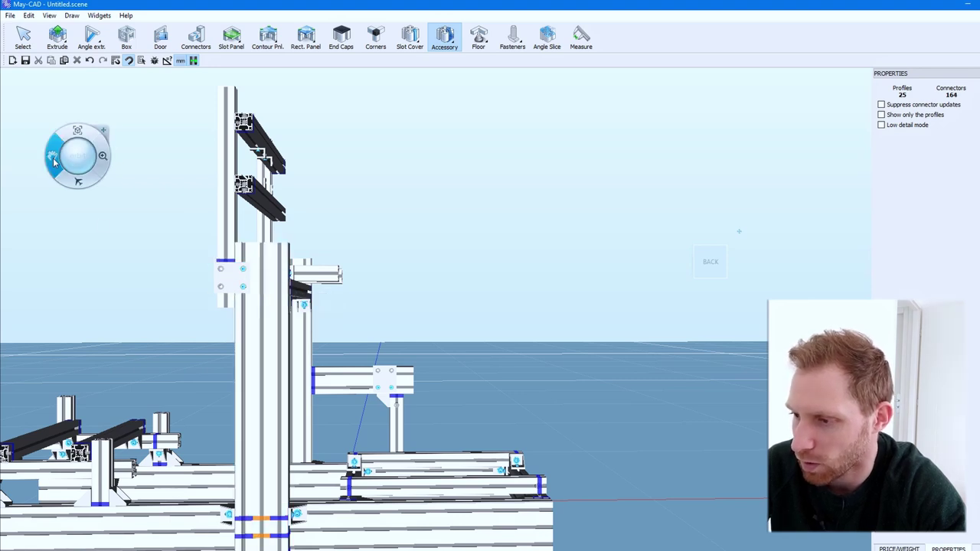
scroll(227, 283, up, 5)
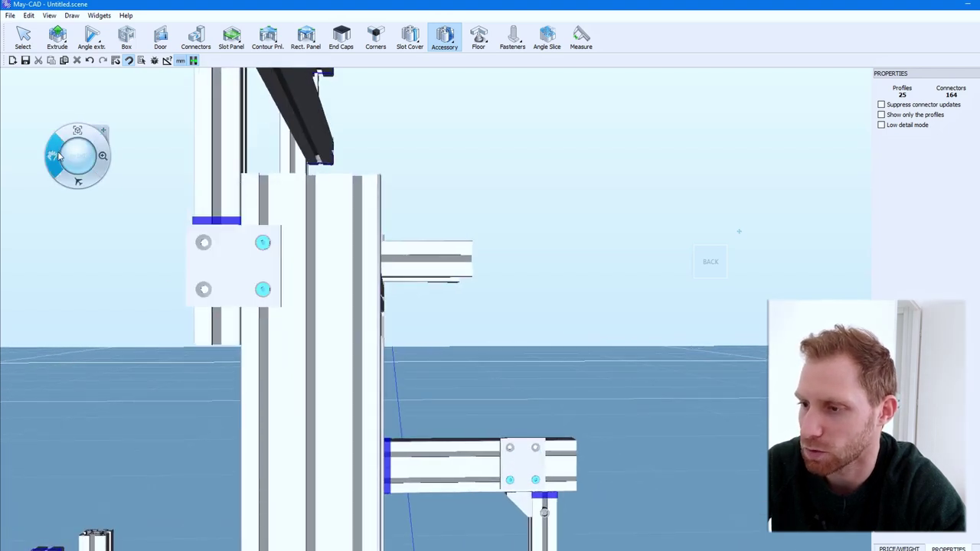
Rotate the placed connection plate two steps so it fits the joint
right_click(237, 265)
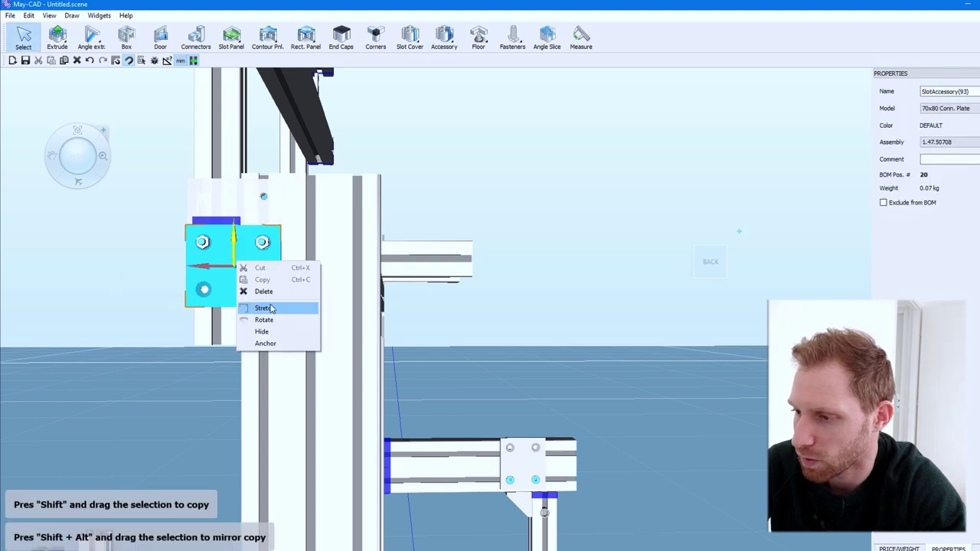
click(257, 320)
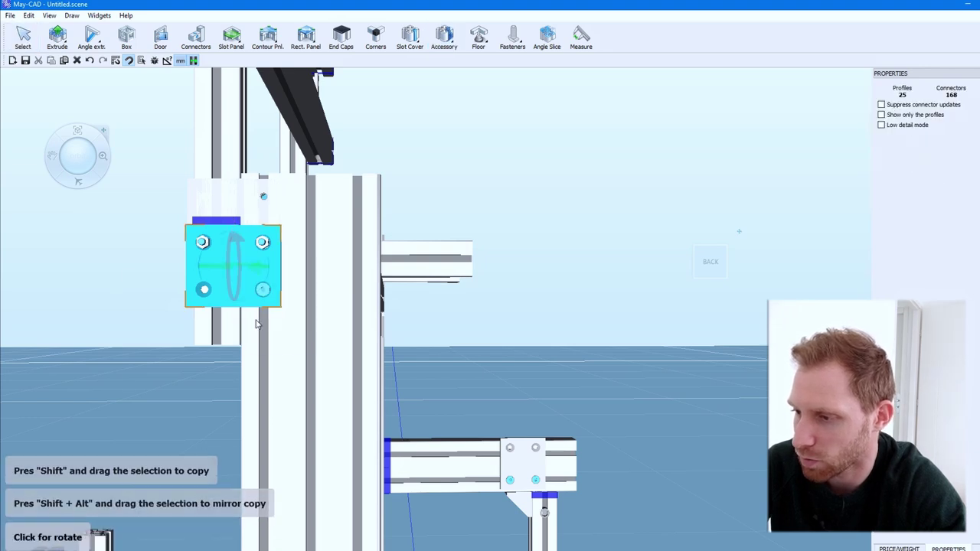
click(268, 259)
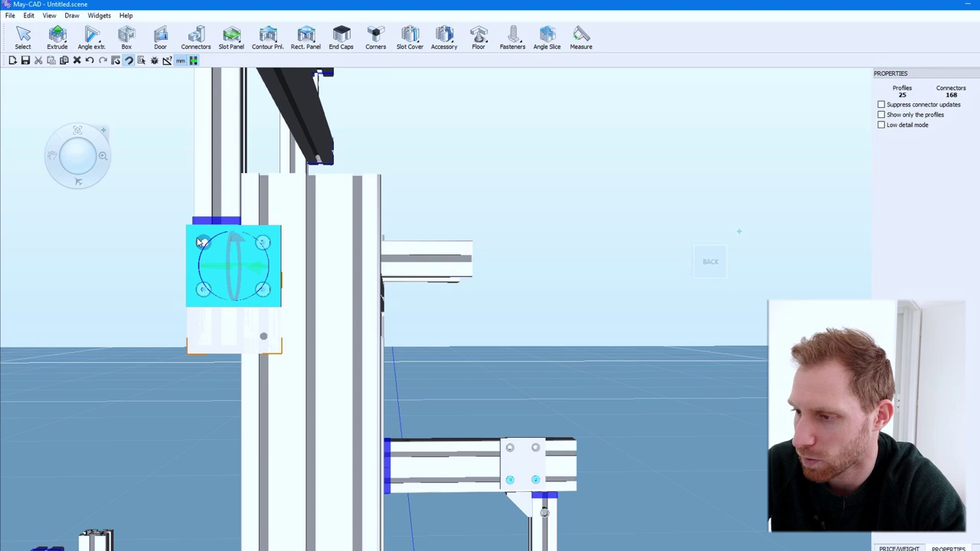
click(202, 242)
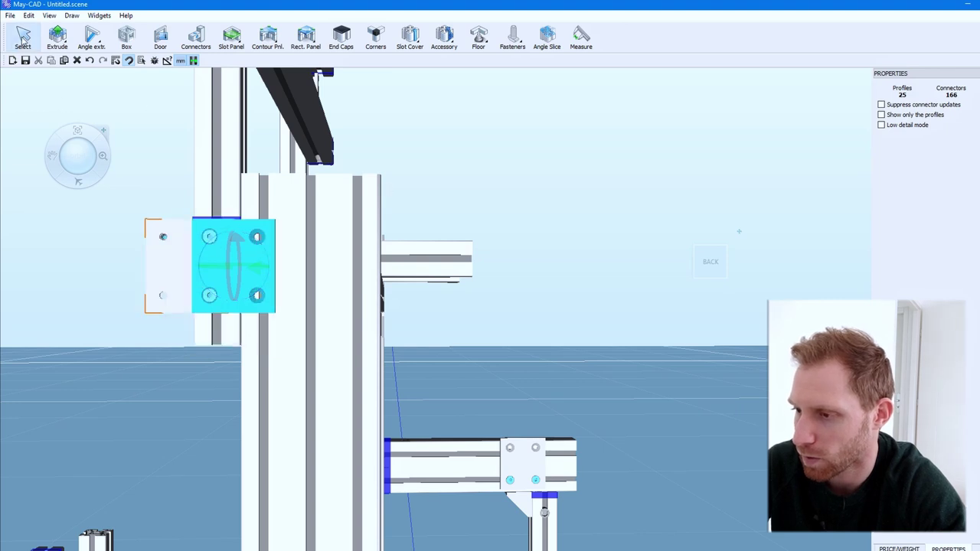
Delete the accidental copy of the plate and zoom out to check the frame
click(198, 228)
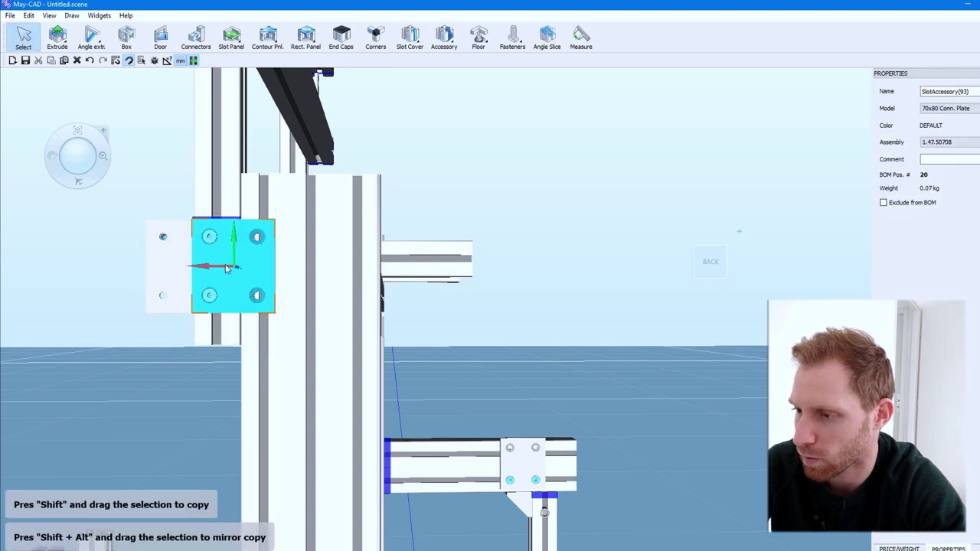
shift+drag(215, 270, 181, 276)
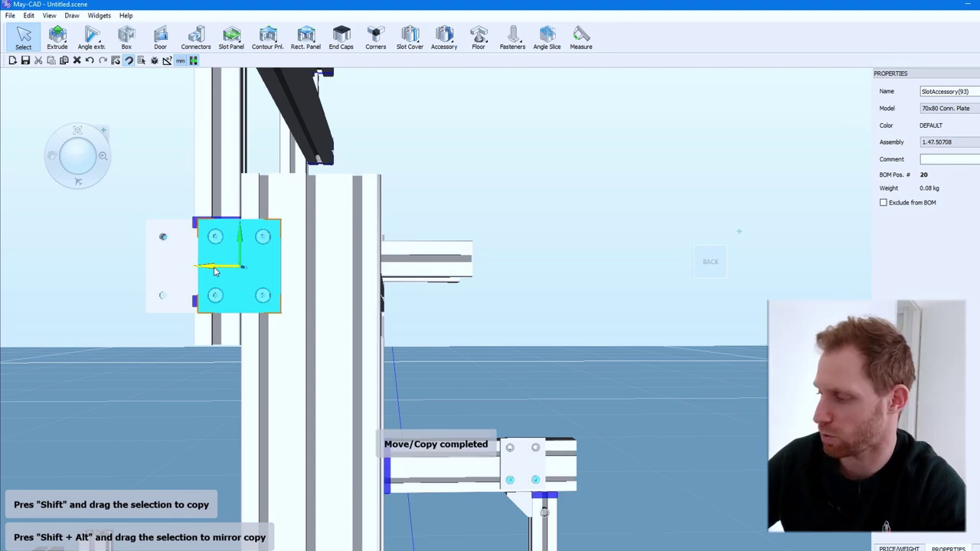
key(Delete)
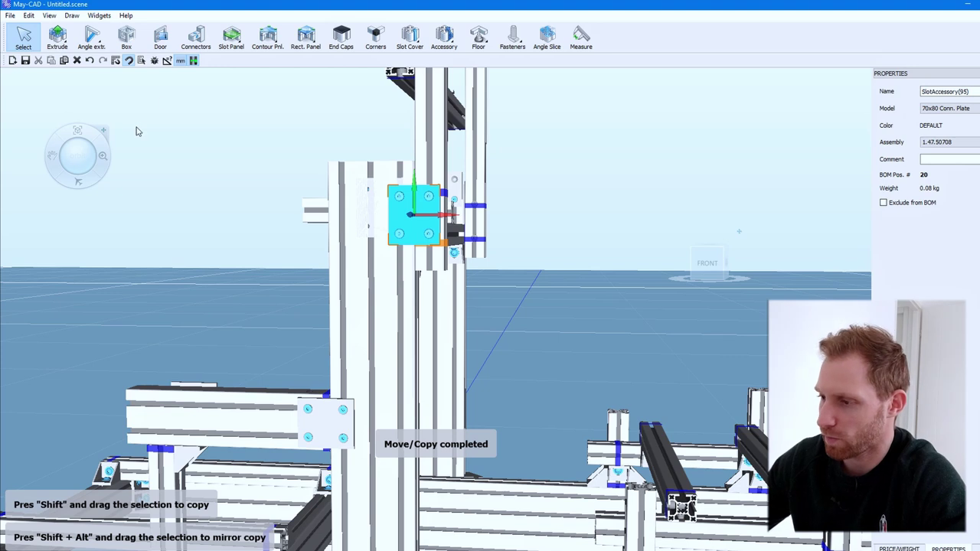
drag(98, 151, 158, 181)
click(444, 283)
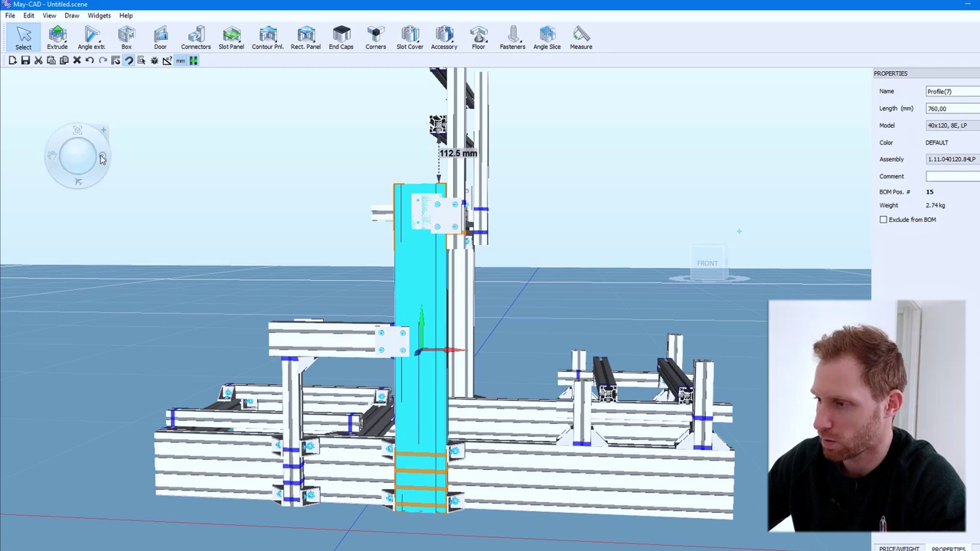
Delete the surplus 70x80 connection plate on the first lower post
mouse_move(87, 159)
mouse_down()
mouse_move(123, 132)
mouse_move(633, 200)
mouse_move(432, 247)
mouse_move(64, 365)
mouse_move(41, 190)
mouse_up()
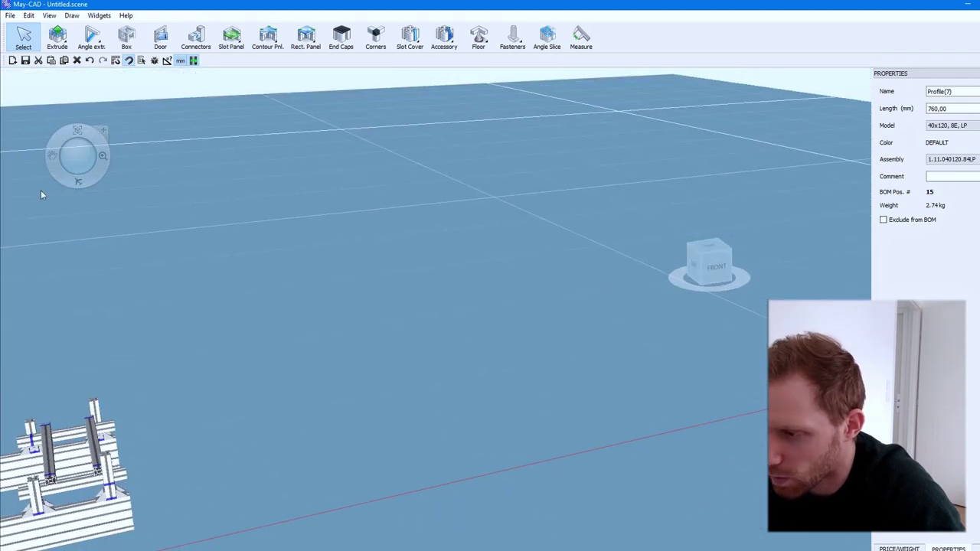
click(76, 131)
scroll(464, 204, up, 5)
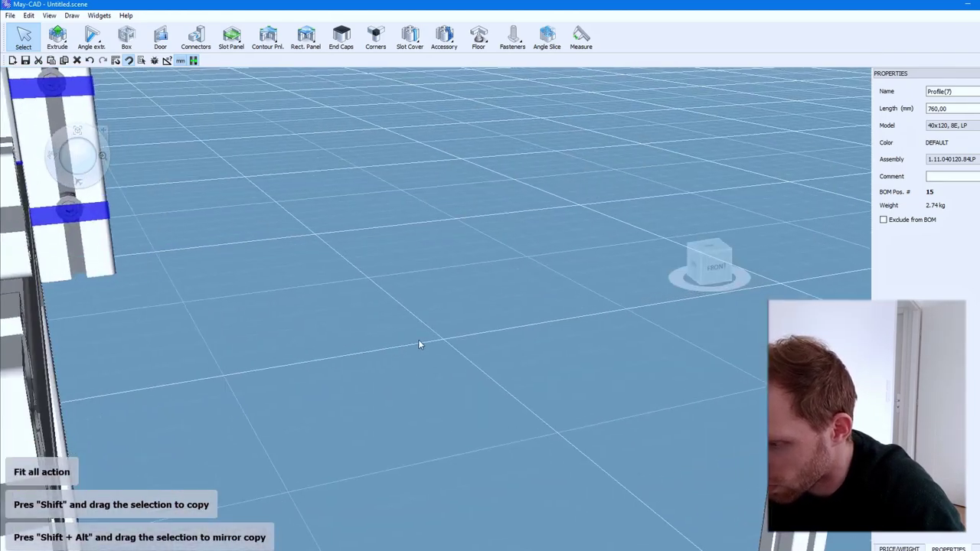
scroll(418, 339, down, 3)
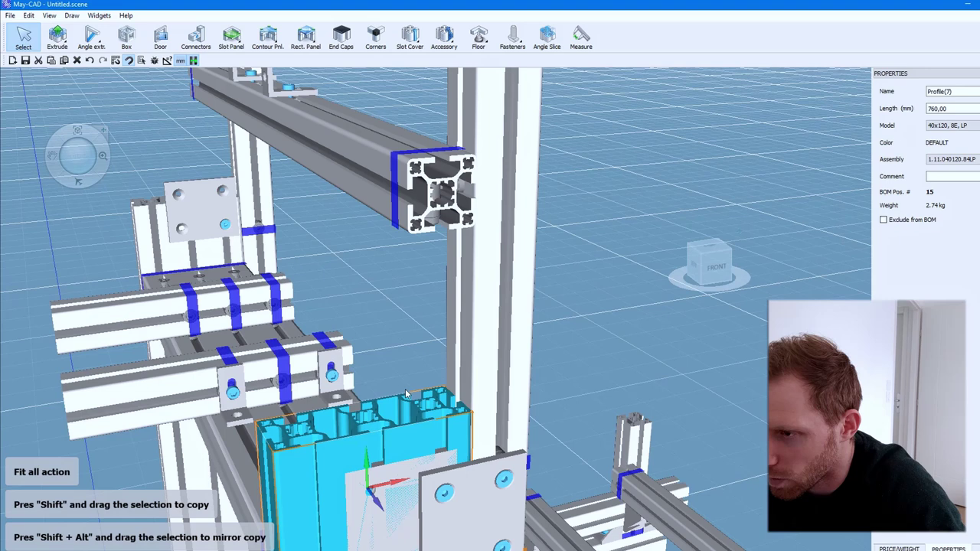
click(25, 47)
click(199, 379)
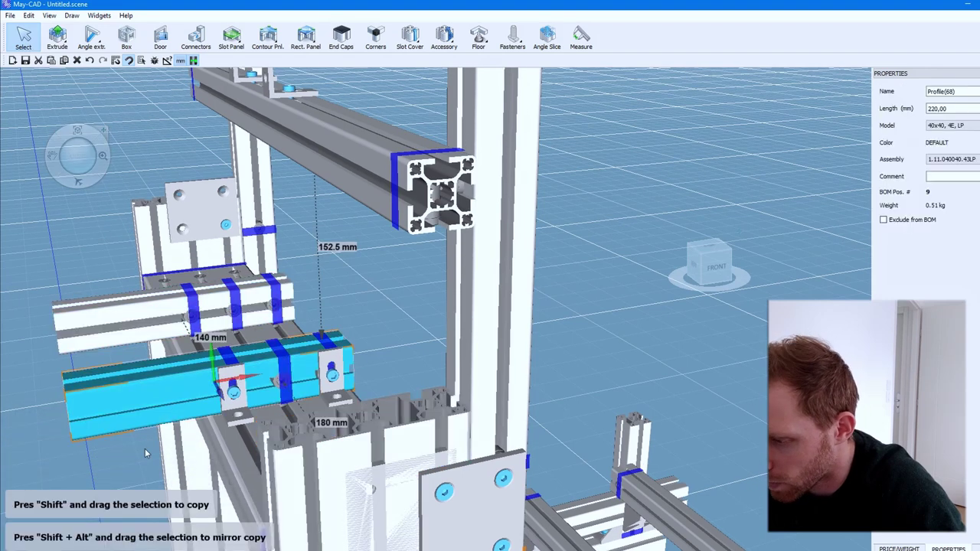
scroll(316, 443, down, 3)
click(354, 506)
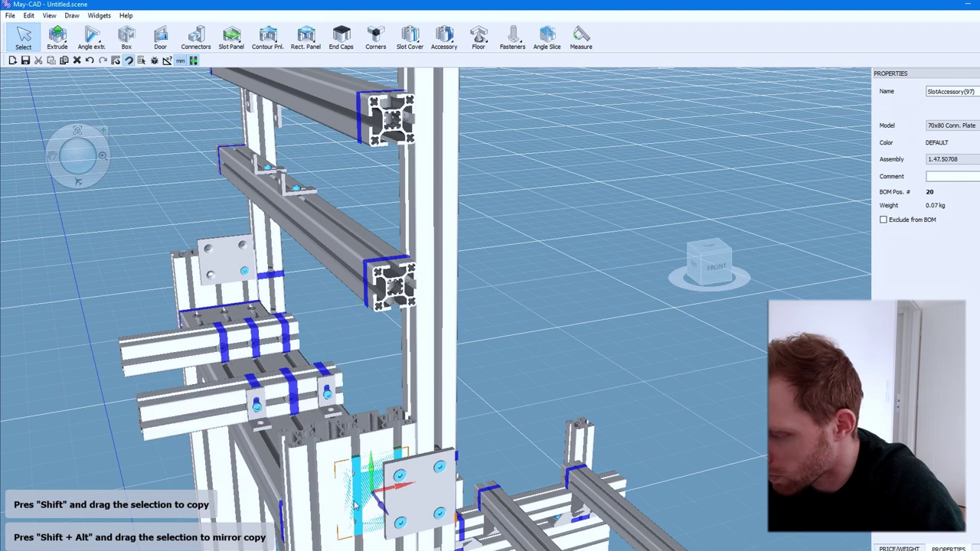
key(Delete)
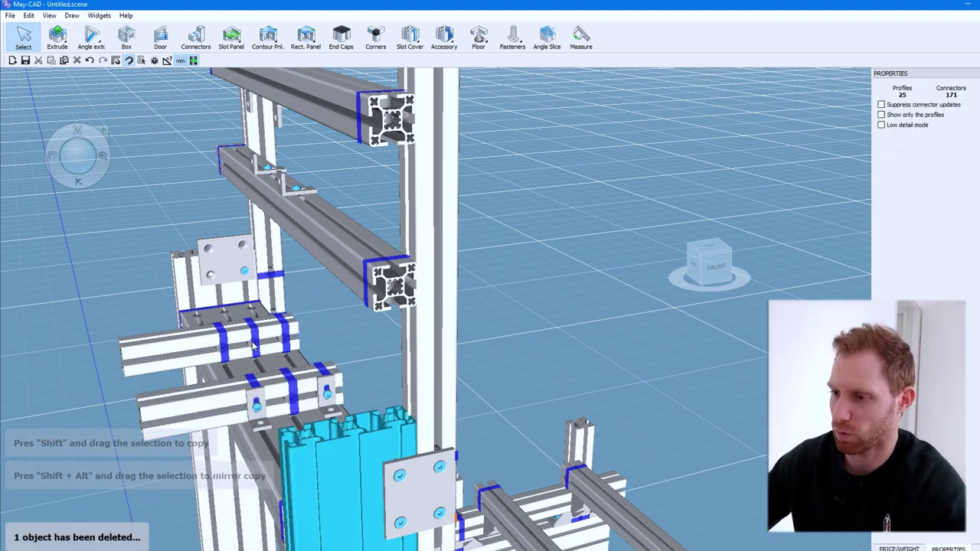
Delete the second surplus connection plate, viewing the frame from the left
drag(77, 159, 77, 324)
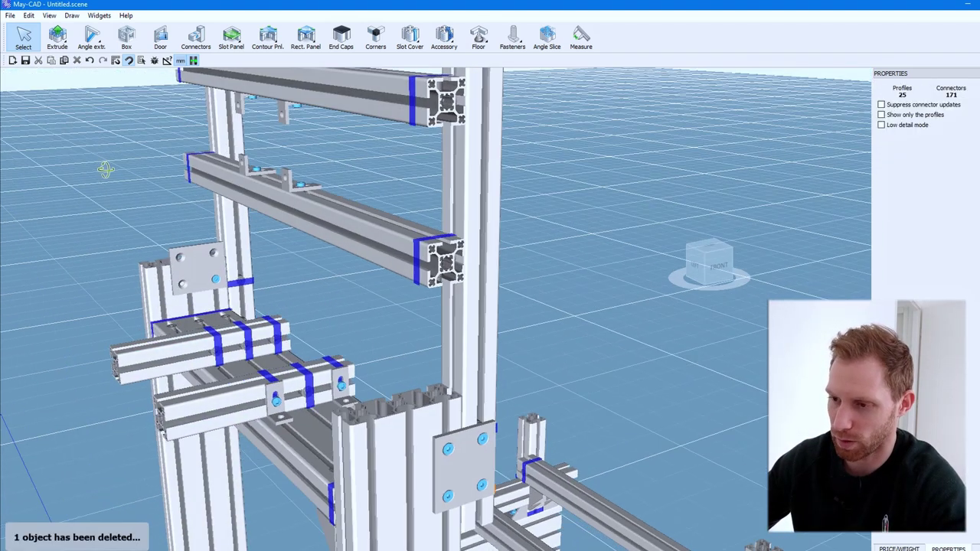
click(78, 324)
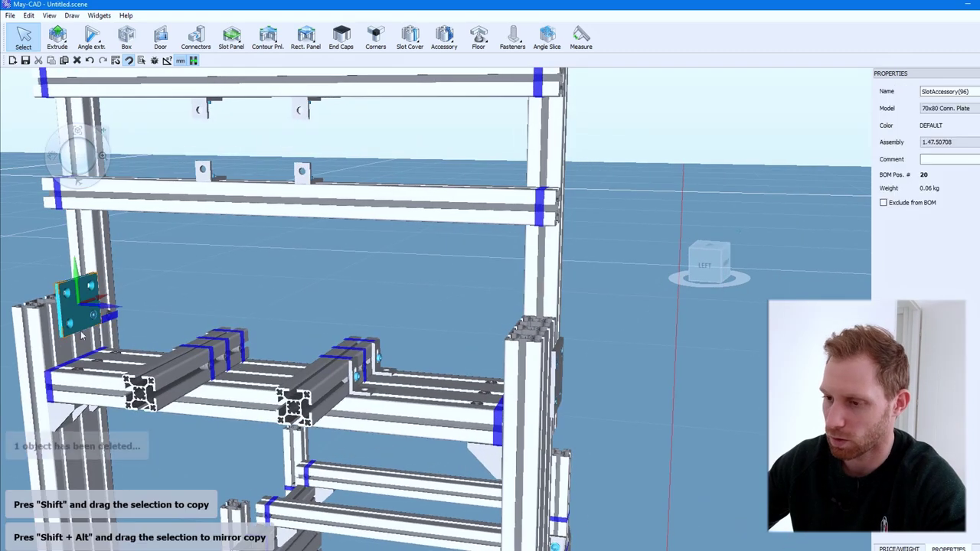
key(Delete)
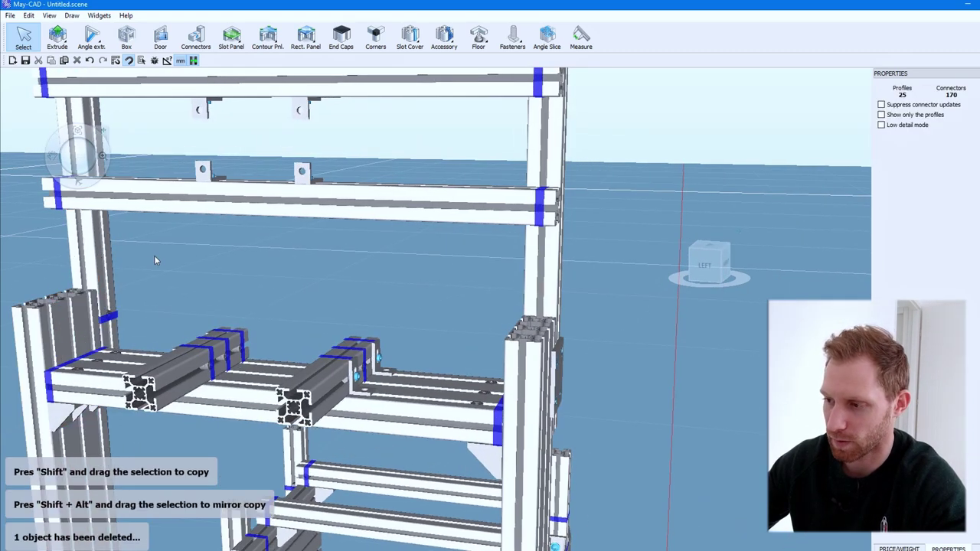
mouse_move(77, 159)
mouse_down()
mouse_move(283, 165)
mouse_move(179, 165)
mouse_move(203, 142)
mouse_up()
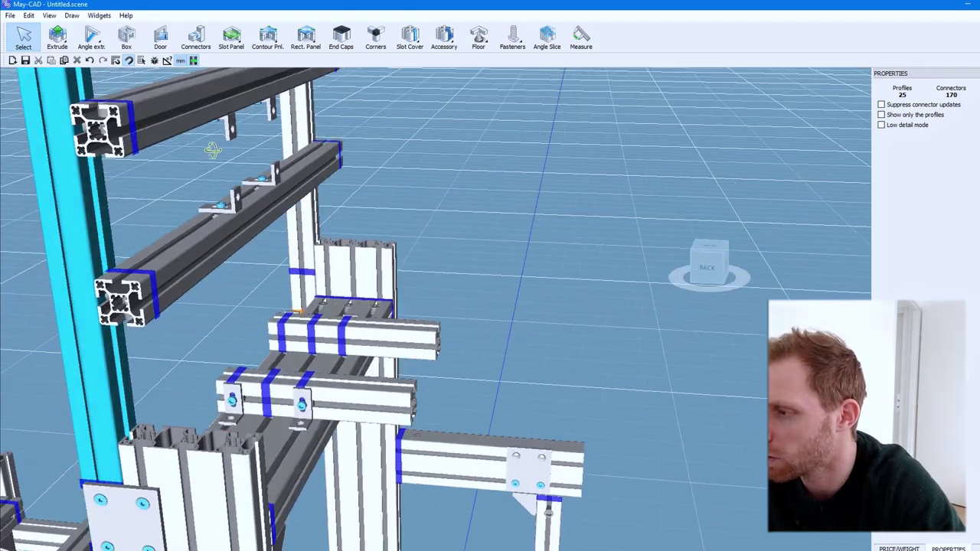
drag(204, 141, 333, 61)
Place a 39x40 nat. gusset under the upper backrest profile
click(446, 34)
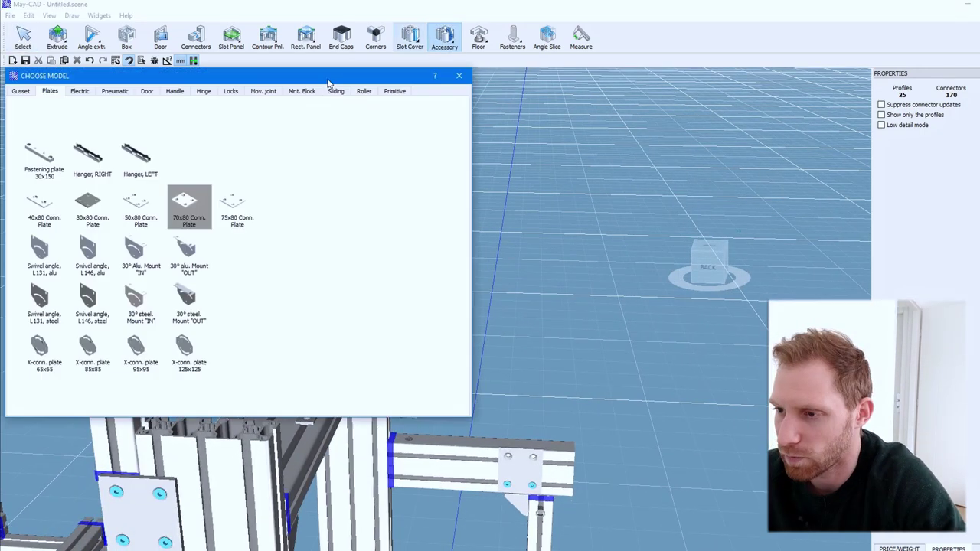
click(21, 91)
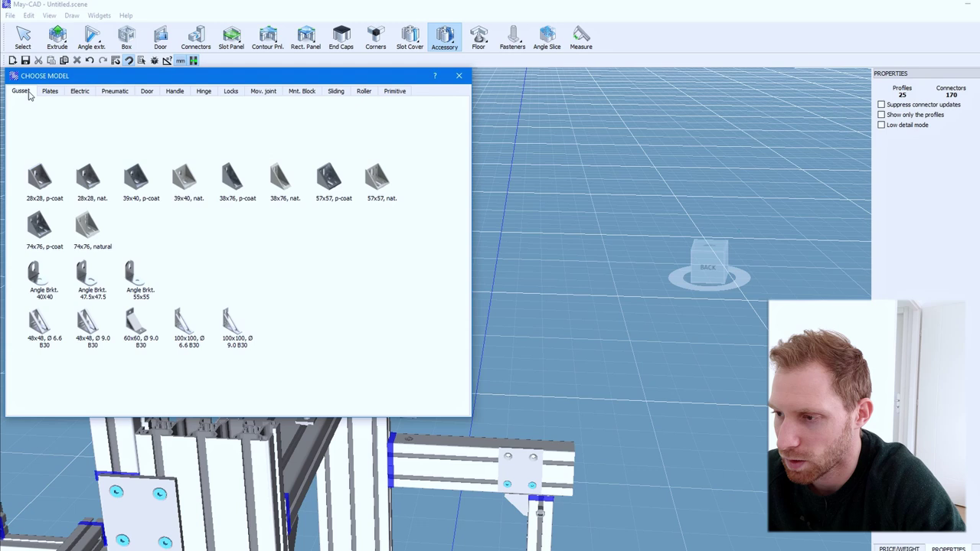
click(191, 182)
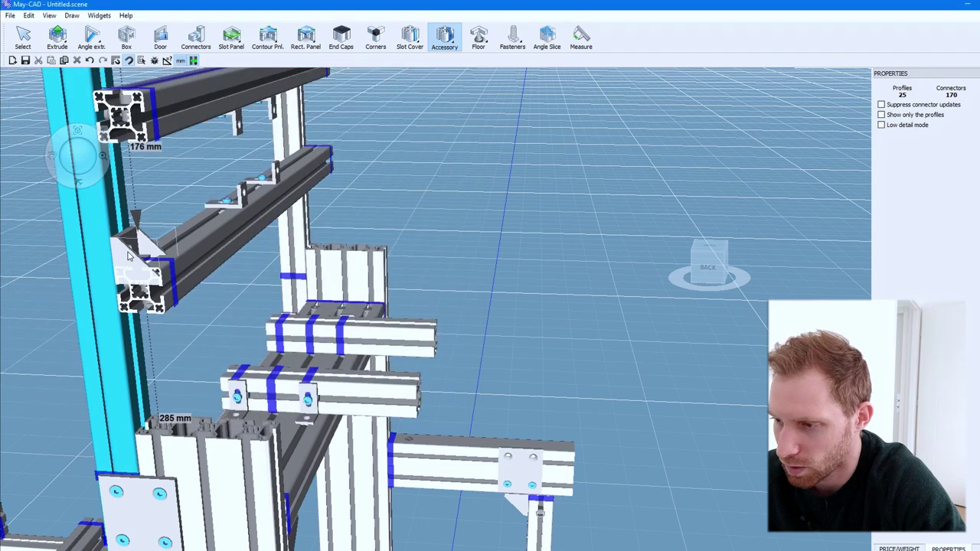
click(116, 244)
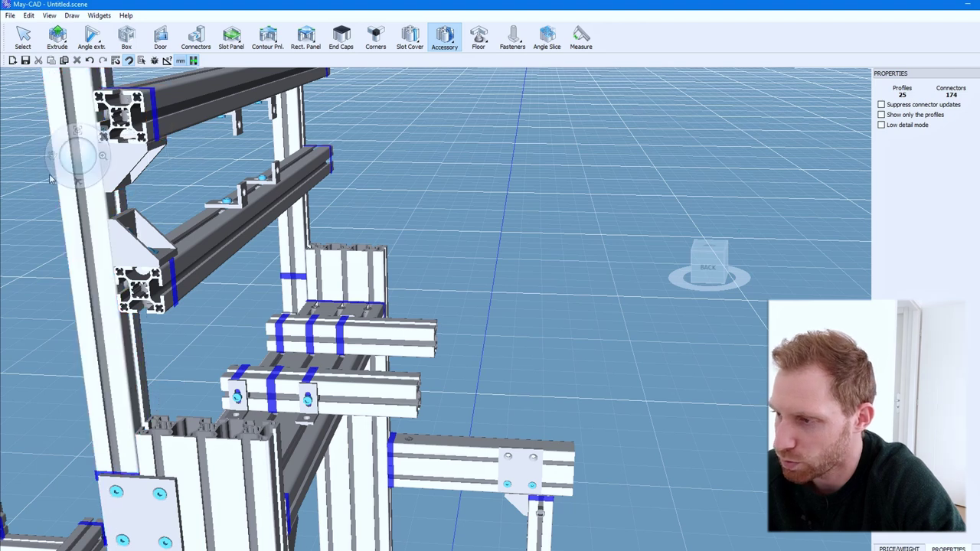
Add 39x40 gussets at the middle and top backrest profile ends on both sides
middle_drag(49, 174, 3, 153)
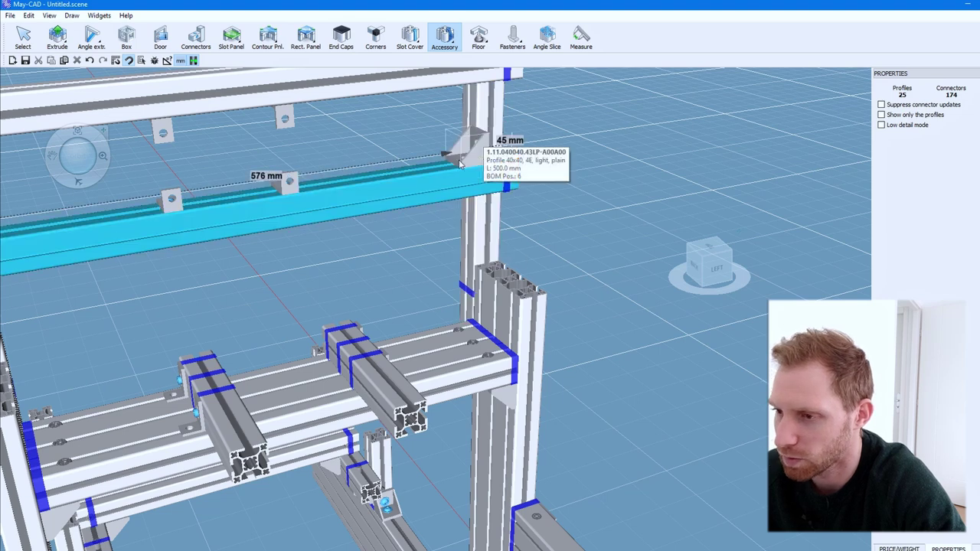
middle_drag(77, 153, 237, 163)
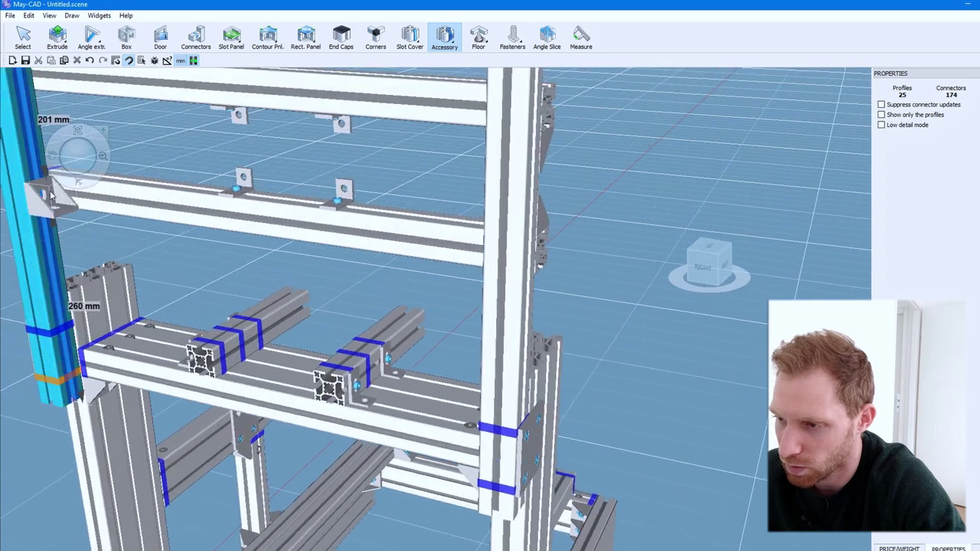
scroll(375, 212, down, 5)
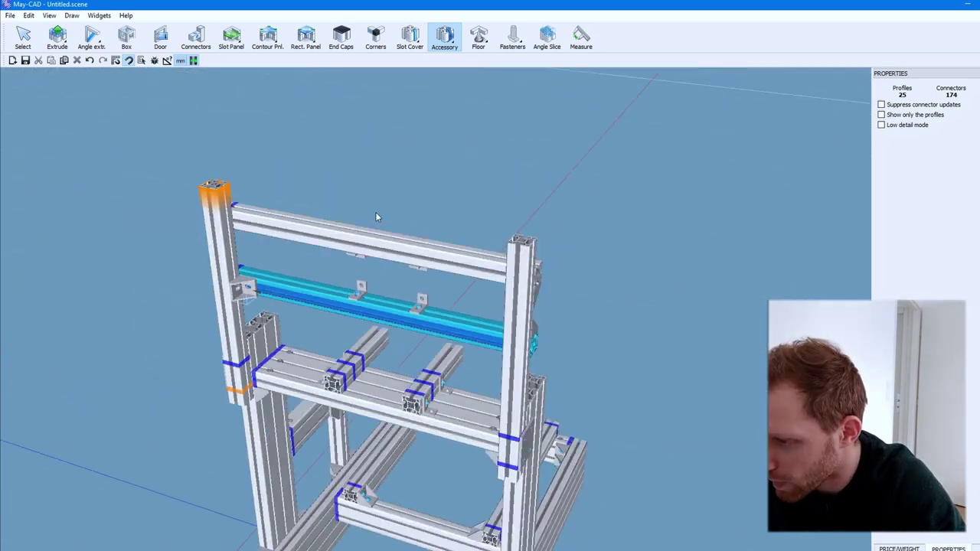
scroll(360, 290, up, 5)
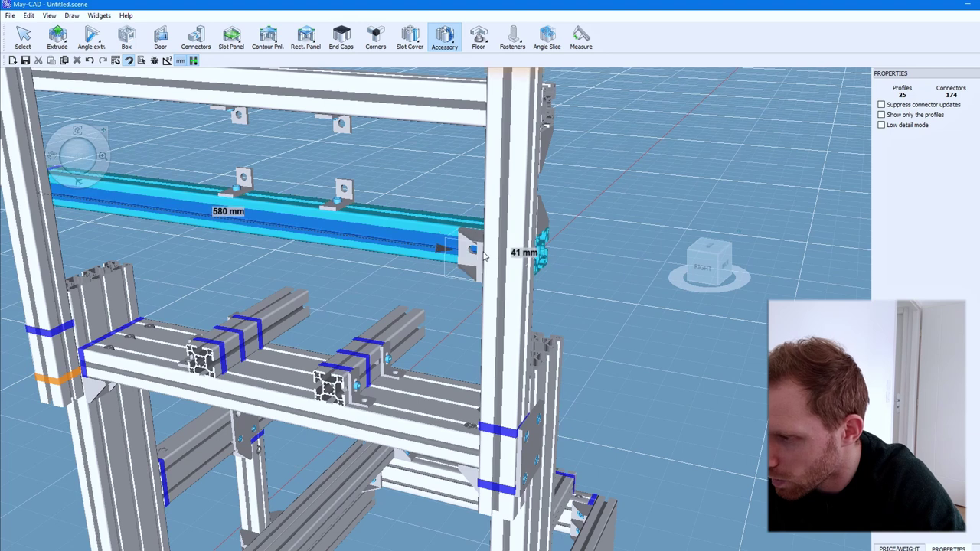
click(472, 251)
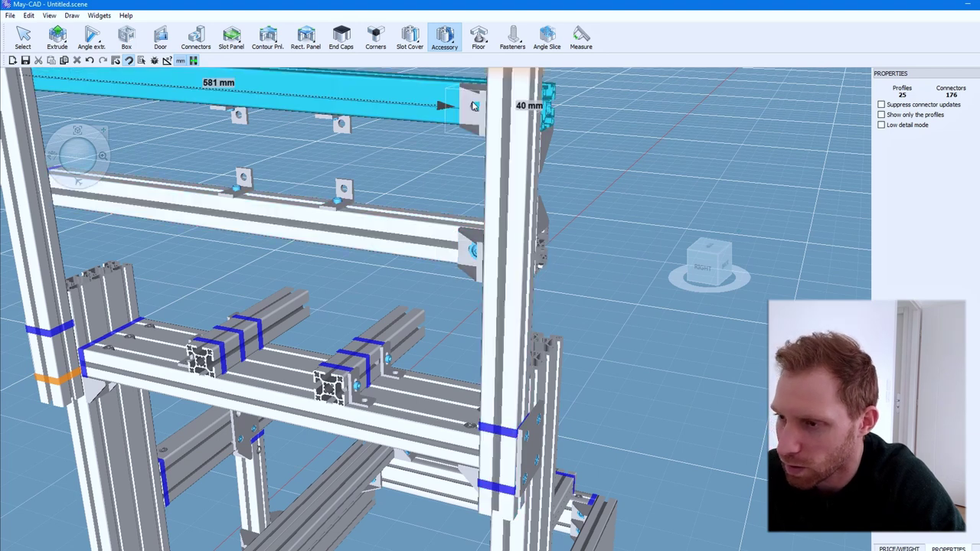
click(473, 106)
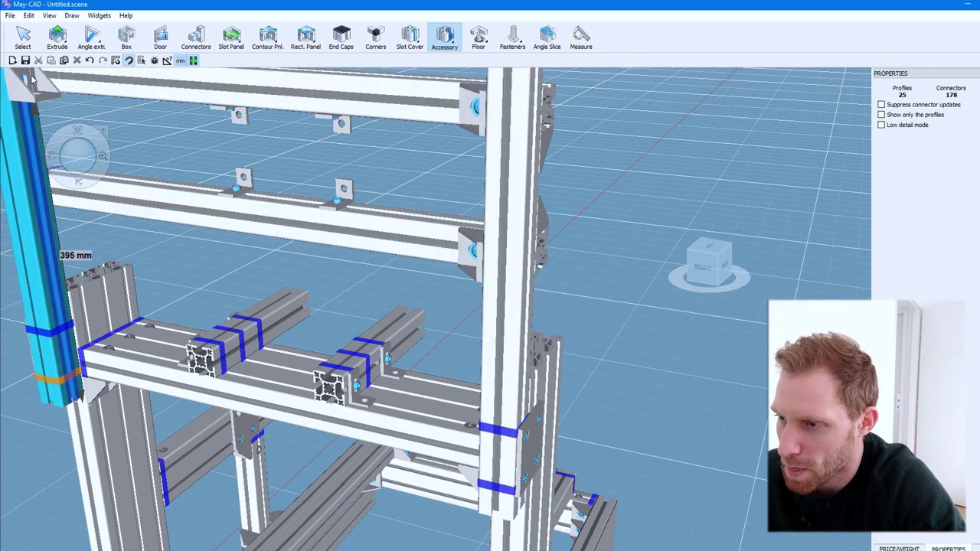
click(41, 75)
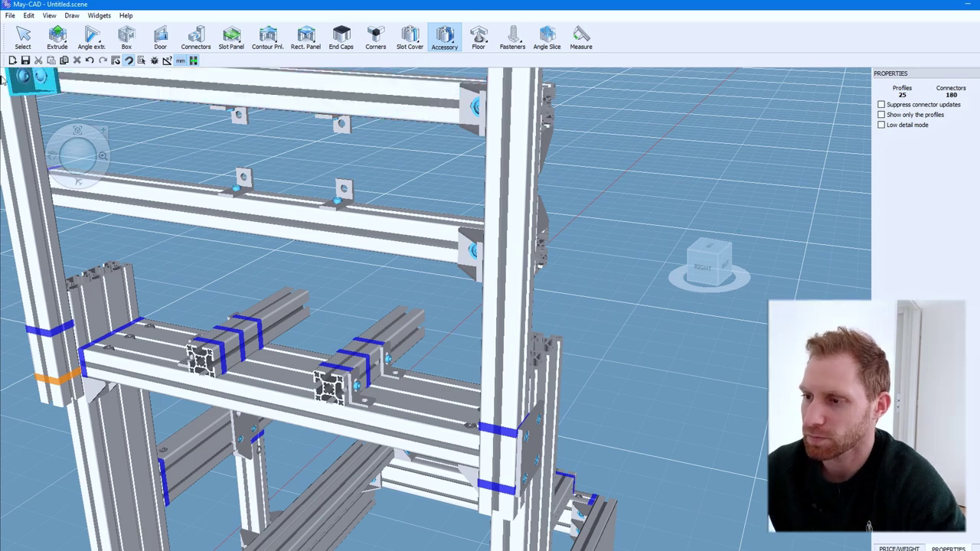
middle_drag(55, 195, 739, 232)
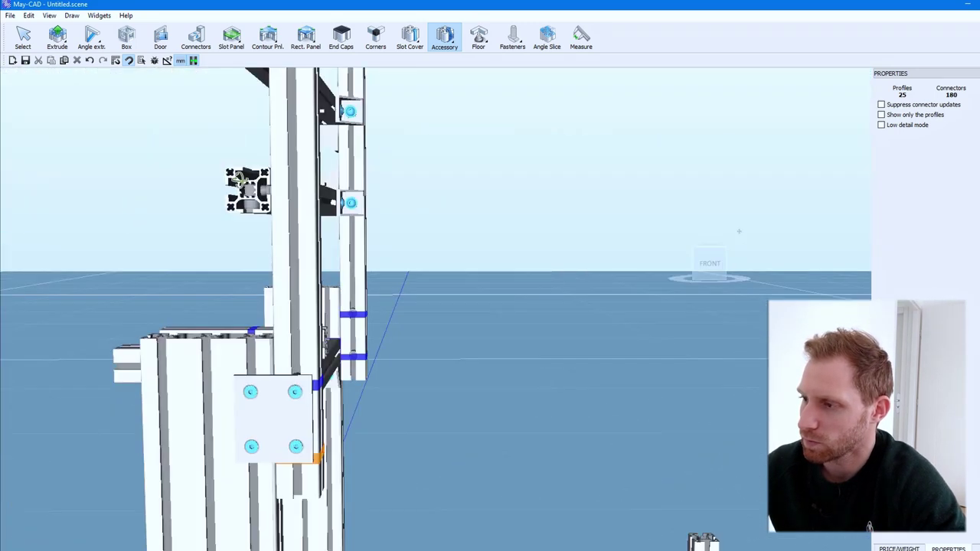
mouse_move(239, 179)
middle_down()
mouse_move(320, 176)
mouse_move(350, 164)
middle_up()
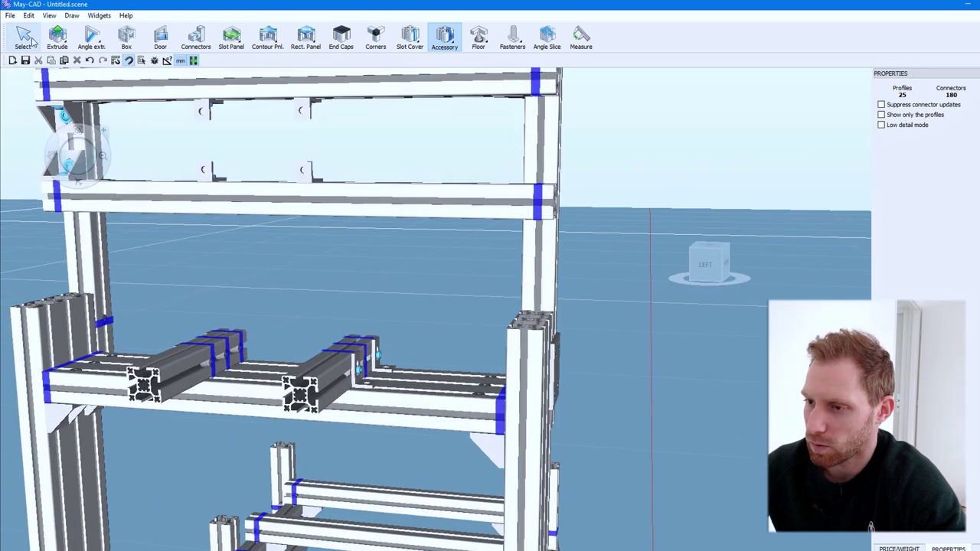
Delete the top-left corner gusset and one more unwanted accessory
click(61, 124)
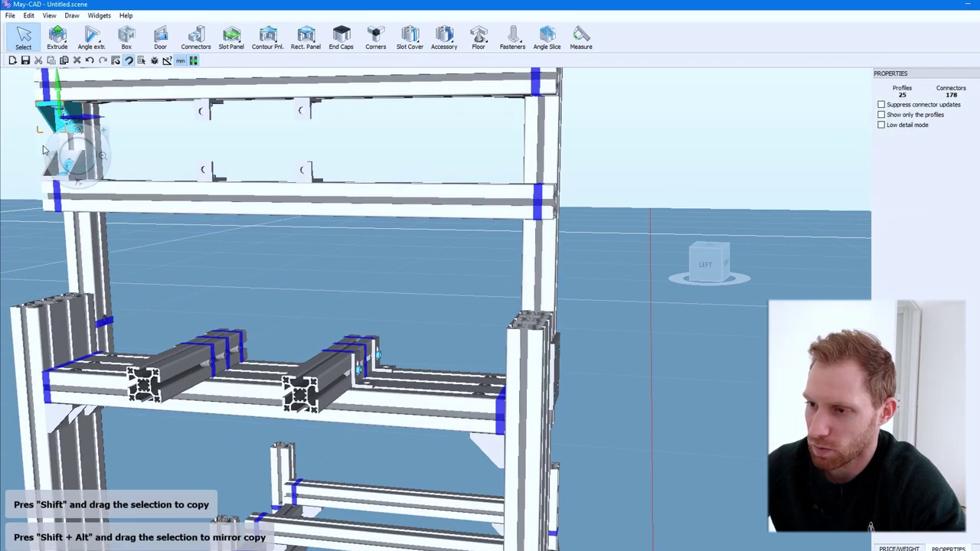
key(Delete)
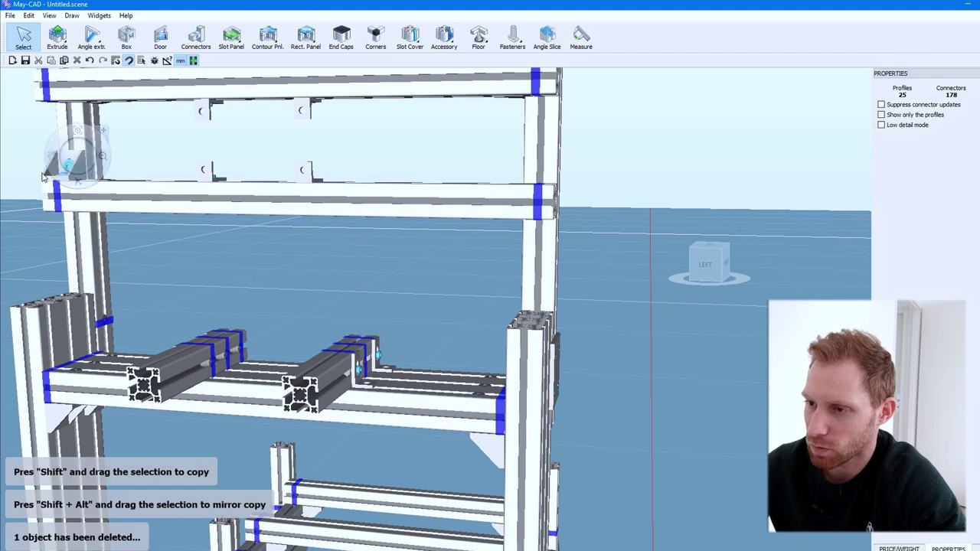
click(68, 165)
key(Delete)
From a low rear view, delete the 70x80 connection plate on the side profile
middle_drag(66, 157, 62, 144)
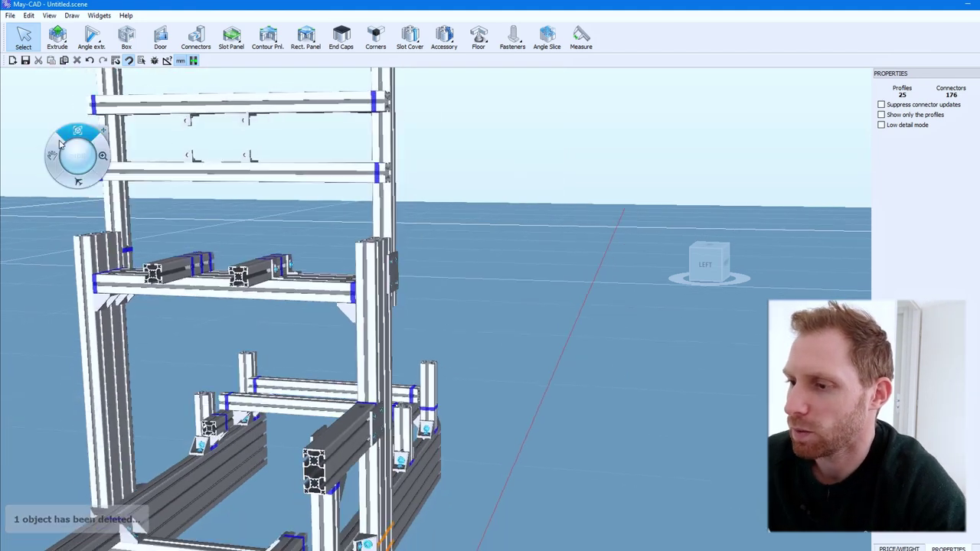
drag(61, 144, 69, 134)
drag(64, 151, 181, 131)
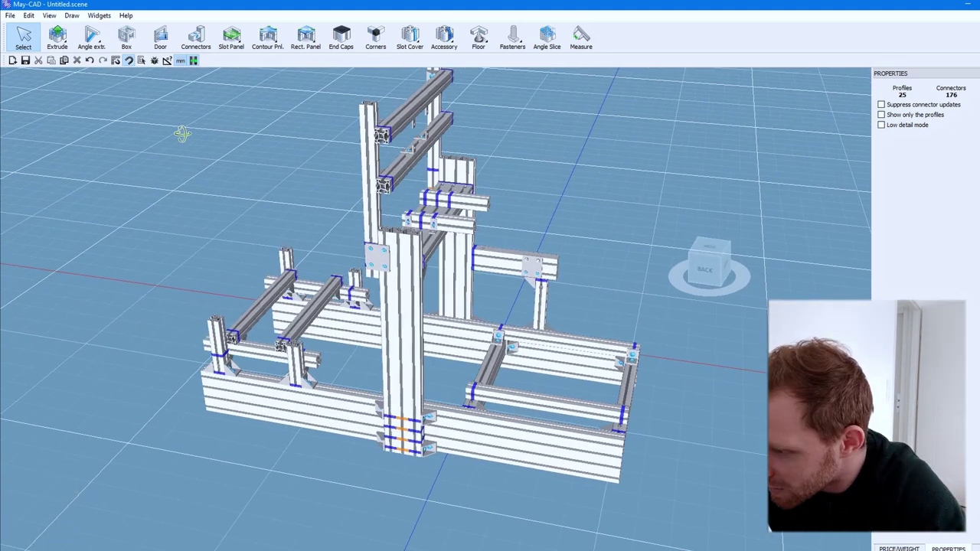
mouse_move(179, 127)
mouse_down()
mouse_move(192, 153)
mouse_move(222, 158)
mouse_move(194, 164)
mouse_move(269, 145)
mouse_move(360, 164)
mouse_move(418, 158)
mouse_move(466, 194)
mouse_move(494, 180)
mouse_move(690, 165)
mouse_move(674, 182)
mouse_move(565, 219)
mouse_move(554, 184)
mouse_move(581, 139)
mouse_move(551, 230)
mouse_up()
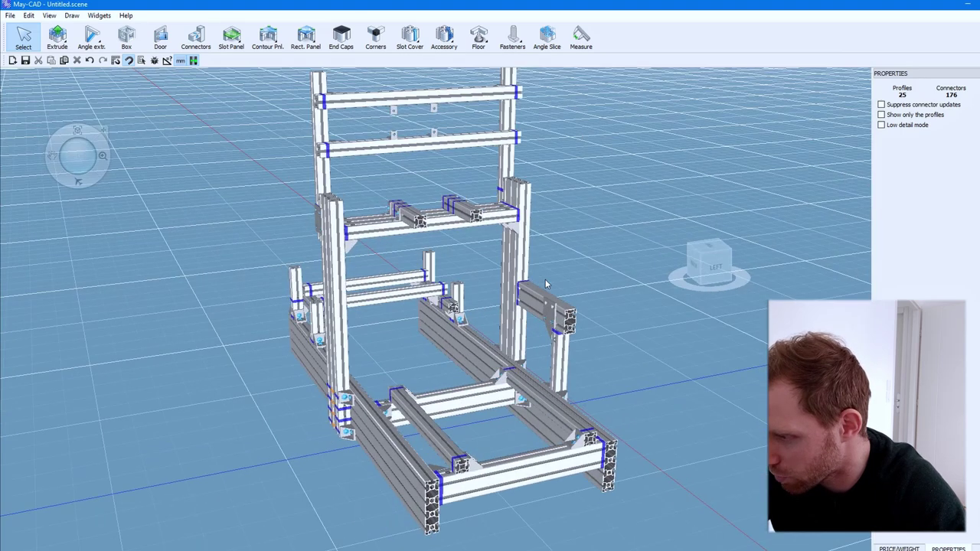
scroll(551, 307, up, 3)
scroll(552, 314, up, 2)
click(550, 314)
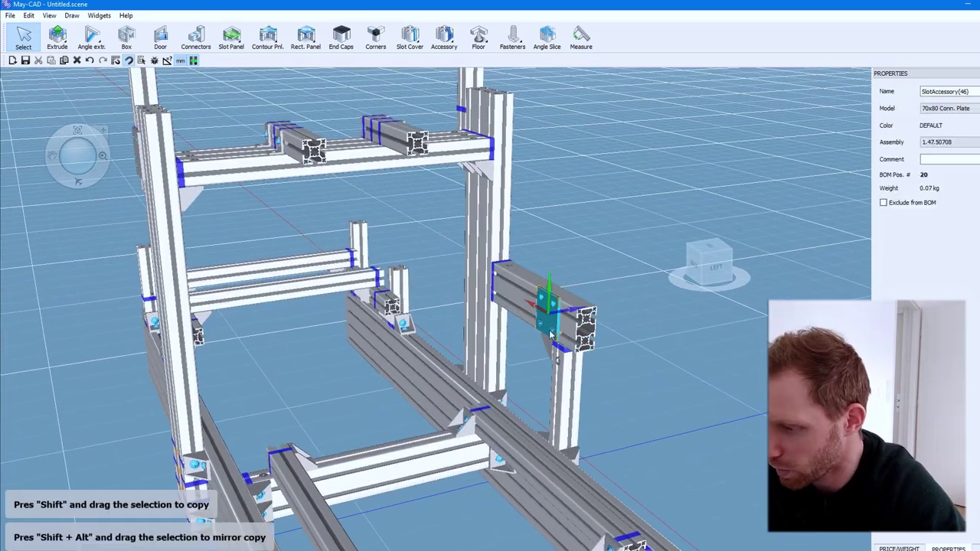
key(Delete)
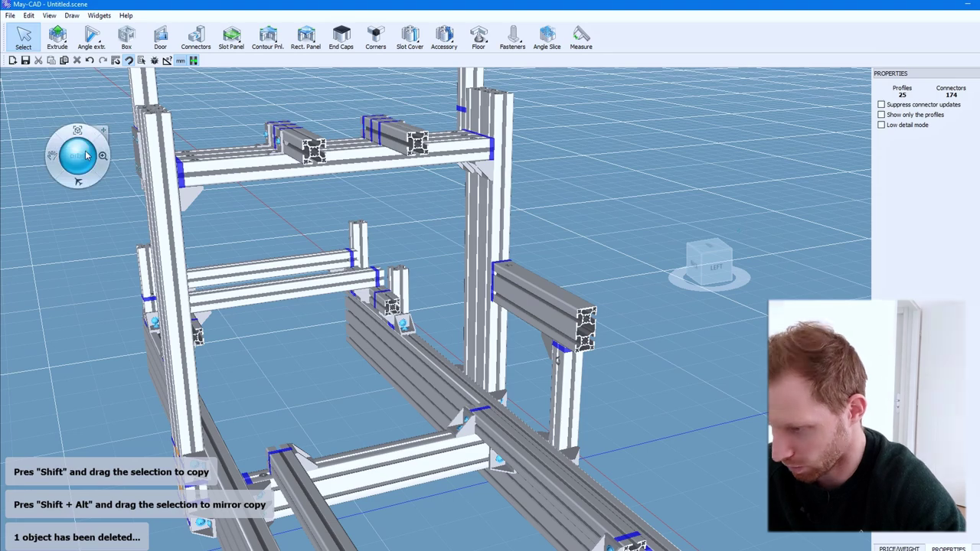
Fit the whole frame in view and orbit around it to review
mouse_move(87, 156)
mouse_down()
mouse_move(49, 148)
mouse_move(40, 121)
mouse_move(89, 401)
mouse_move(212, 151)
mouse_move(269, 159)
mouse_move(247, 185)
mouse_up()
scroll(247, 185, down, 2)
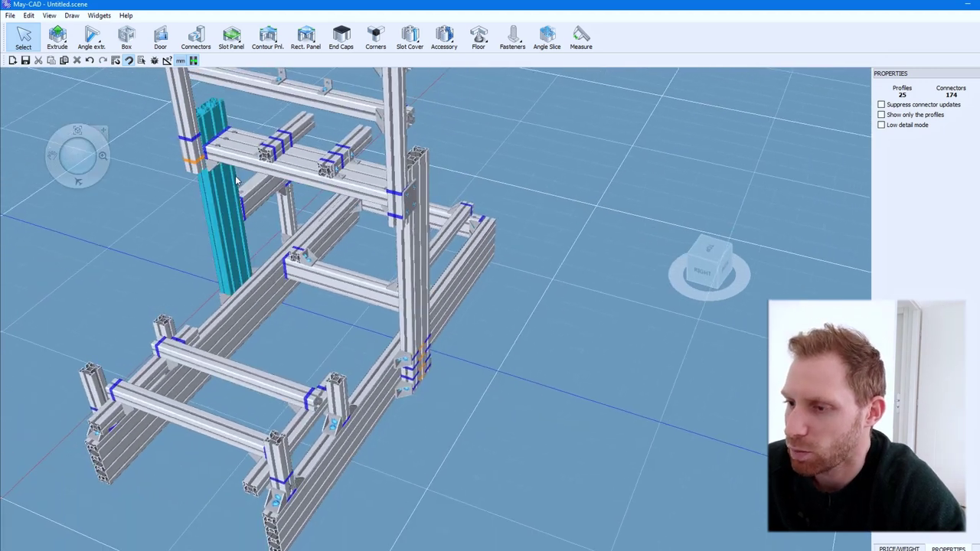
scroll(236, 181, down, 3)
click(77, 127)
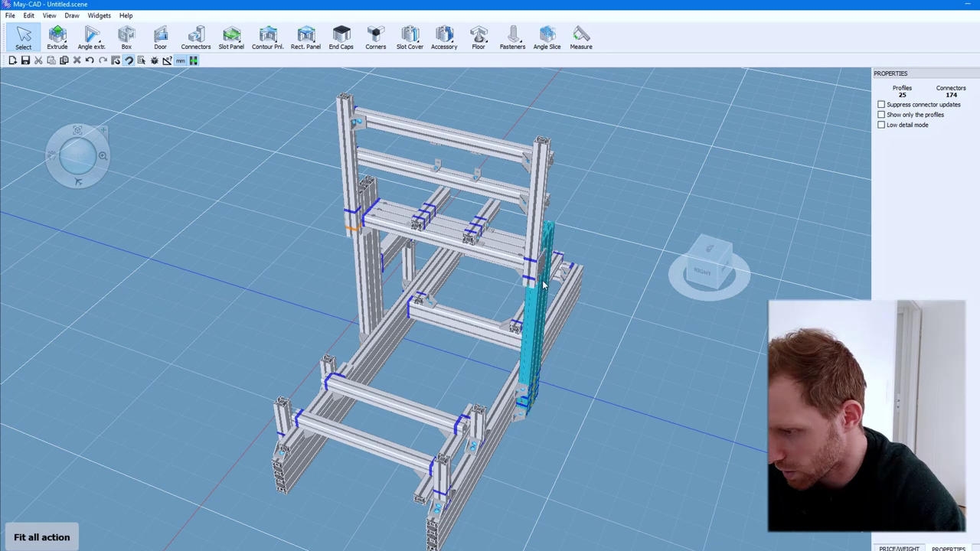
mouse_move(487, 471)
middle_down()
mouse_move(240, 191)
mouse_move(194, 188)
mouse_move(170, 166)
mouse_move(111, 150)
mouse_move(197, 169)
mouse_move(335, 223)
mouse_move(71, 151)
mouse_move(108, 146)
mouse_move(448, 214)
mouse_move(85, 155)
middle_up()
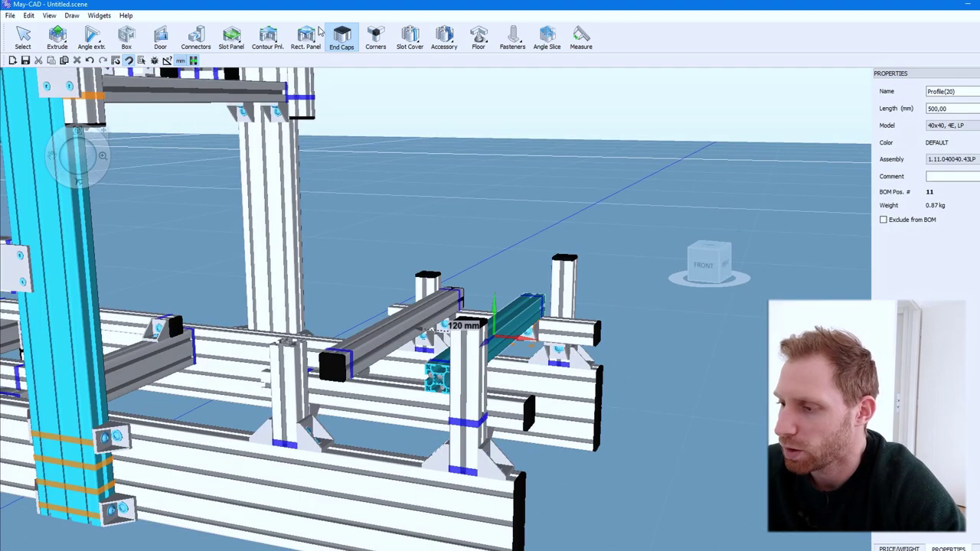
Clear the selection and orbit to side and elevated views of the open profile ends
key(Escape)
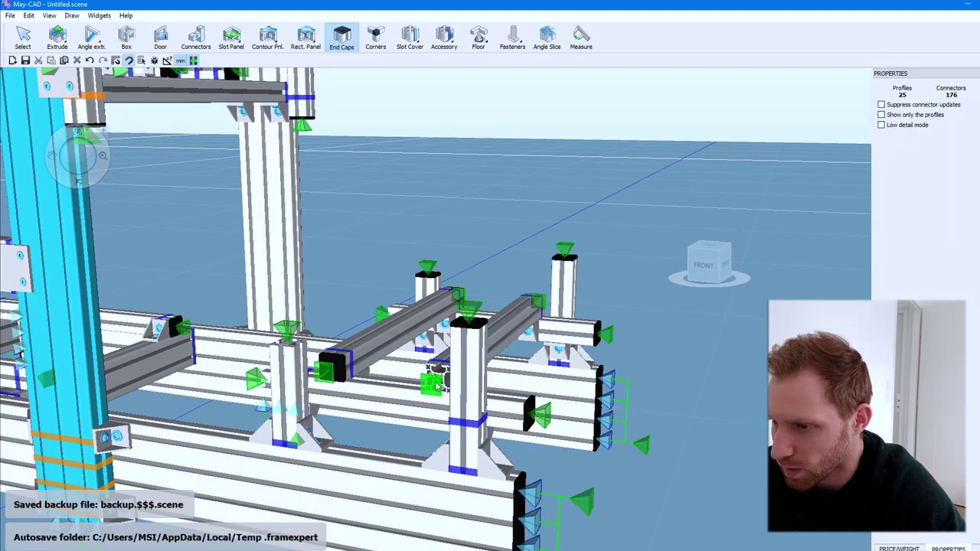
mouse_move(77, 153)
mouse_down()
mouse_move(4, 182)
mouse_move(19, 161)
mouse_move(30, 172)
mouse_up()
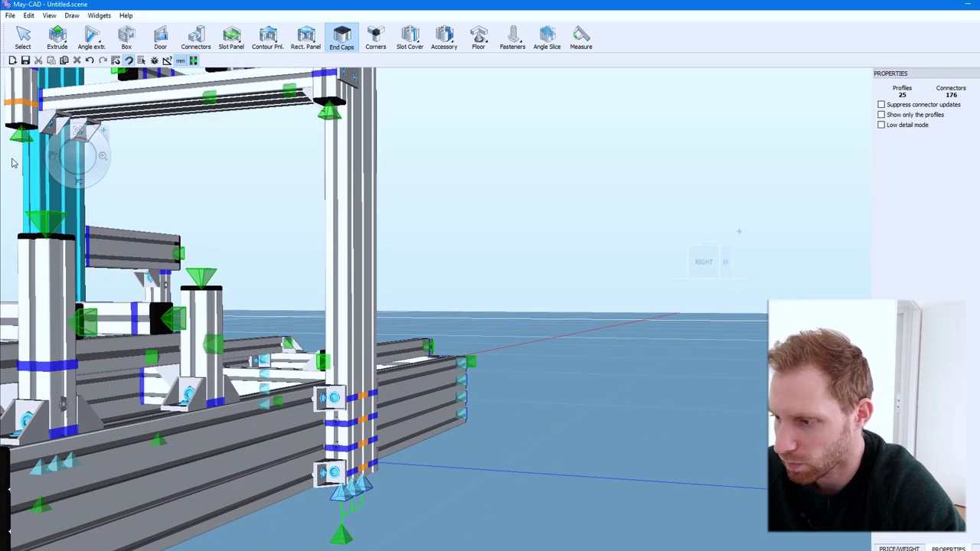
mouse_move(73, 158)
mouse_down()
mouse_move(129, 98)
mouse_move(282, 95)
mouse_move(240, 119)
mouse_move(314, 91)
mouse_move(462, 122)
mouse_move(400, 158)
mouse_up()
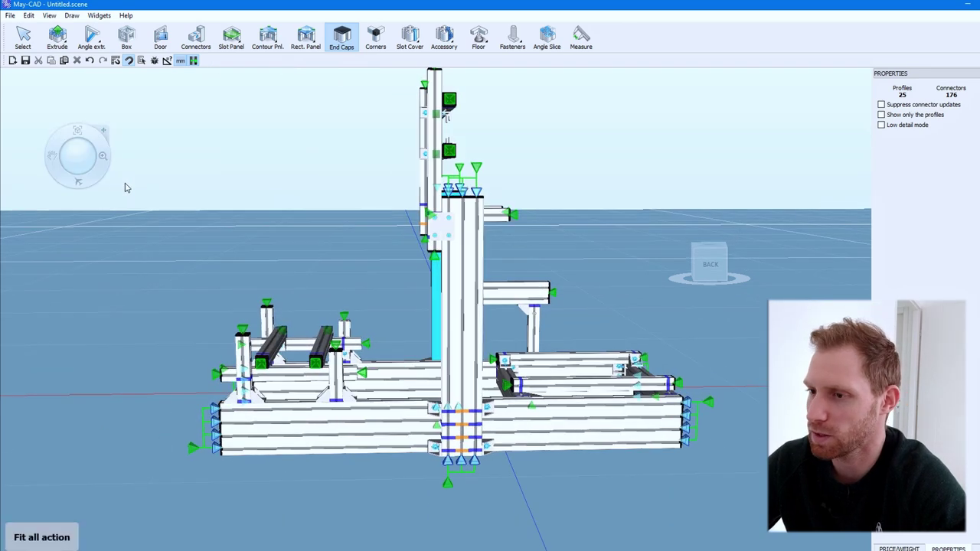
Exit end-cap placement and orbit the finished frame from elevated and left-side views
key(Escape)
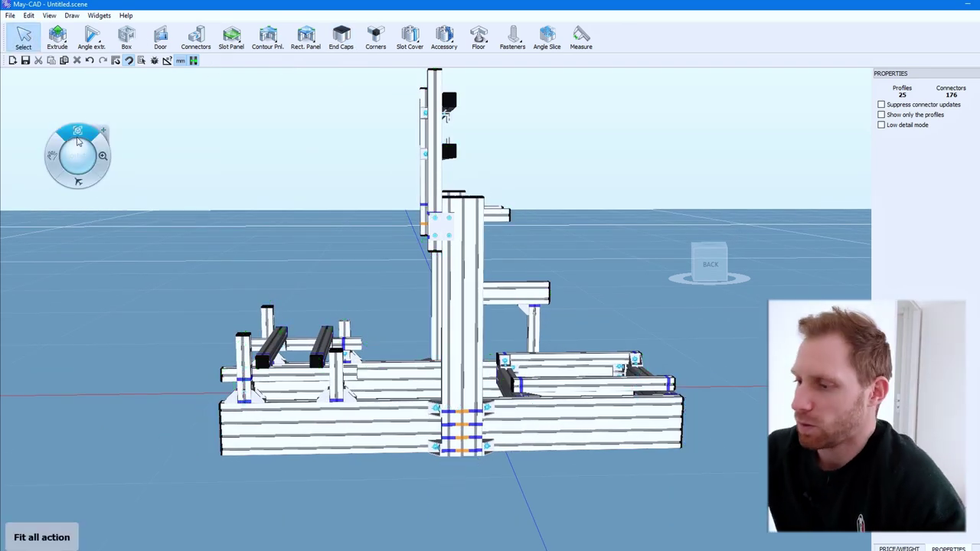
mouse_move(77, 155)
mouse_down()
mouse_move(102, 168)
mouse_move(137, 128)
mouse_move(171, 134)
mouse_move(176, 156)
mouse_move(43, 143)
mouse_move(153, 153)
mouse_move(201, 143)
mouse_move(319, 153)
mouse_move(325, 143)
mouse_up()
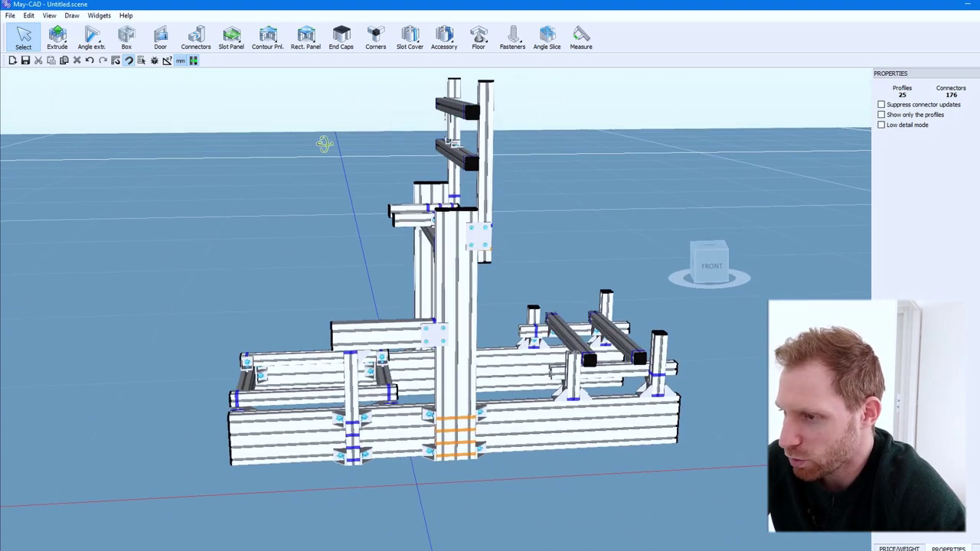
mouse_move(79, 157)
mouse_down()
mouse_move(156, 174)
mouse_move(162, 228)
mouse_move(168, 164)
mouse_move(390, 148)
mouse_move(390, 184)
mouse_move(310, 201)
mouse_move(286, 162)
mouse_move(257, 144)
mouse_up()
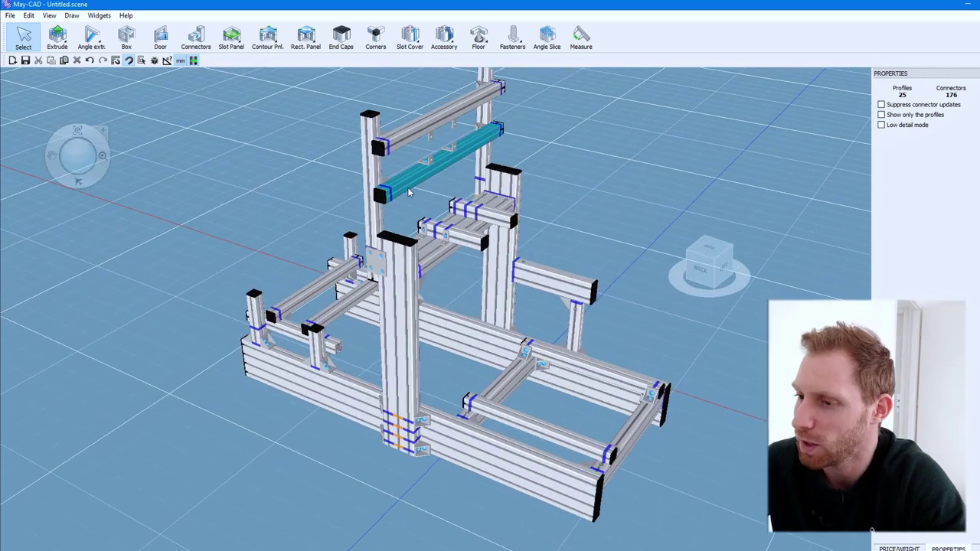
mouse_move(69, 148)
mouse_down()
mouse_move(136, 160)
mouse_move(164, 183)
mouse_move(250, 186)
mouse_move(253, 154)
mouse_move(240, 205)
mouse_move(284, 191)
mouse_move(288, 199)
mouse_move(271, 207)
mouse_move(163, 151)
mouse_move(223, 149)
mouse_move(153, 127)
mouse_move(181, 120)
mouse_move(88, 75)
mouse_up()
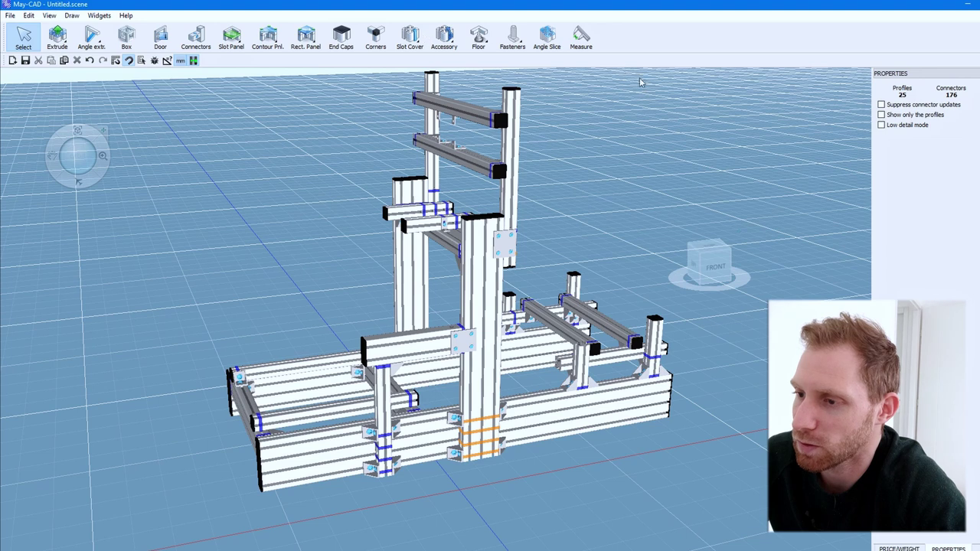
Save the design as 'siege v2' and request the bill of materials from the Price/Weight panel
click(8, 16)
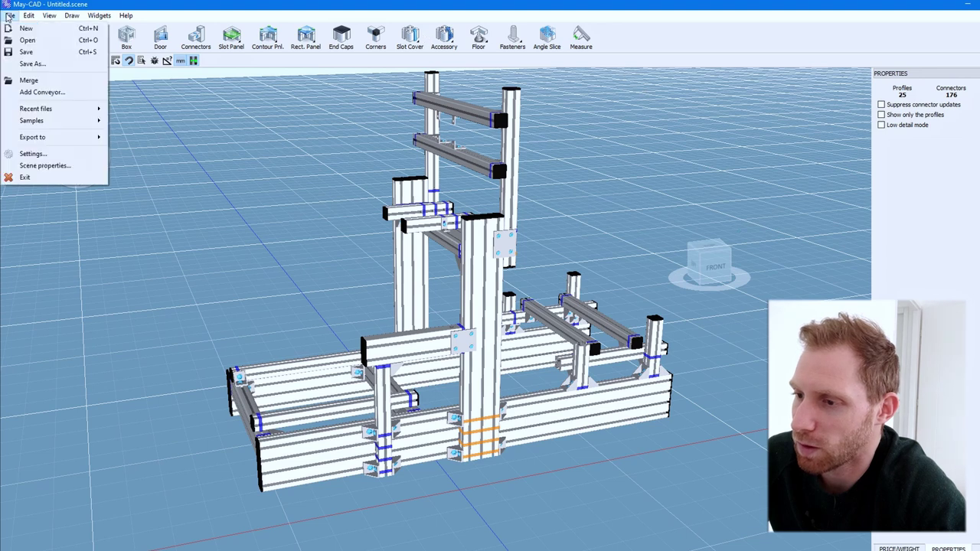
click(9, 52)
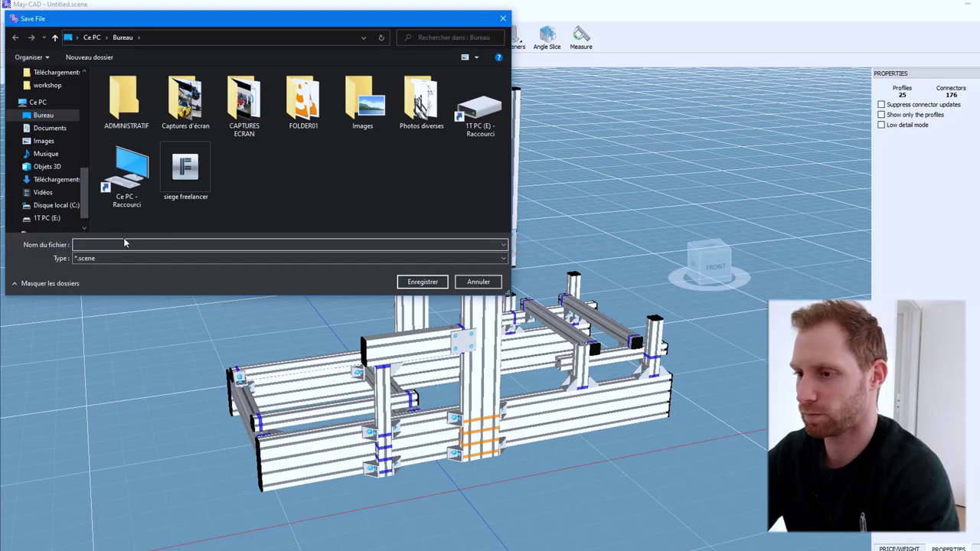
text(si)
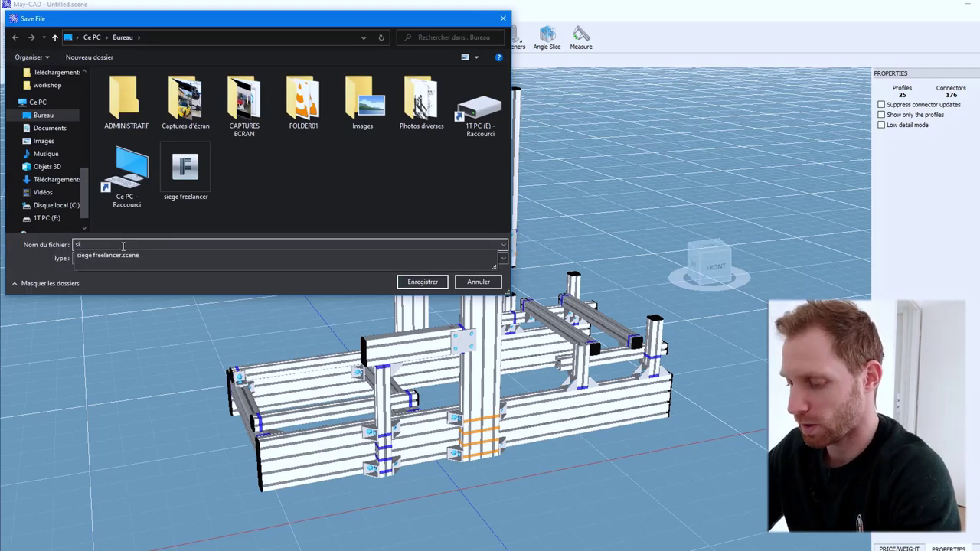
text(ege v2)
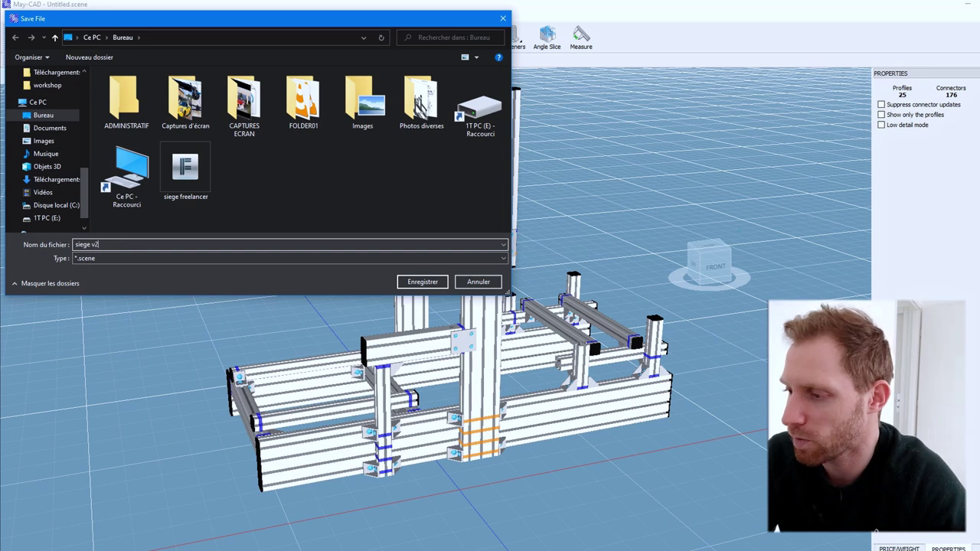
click(411, 286)
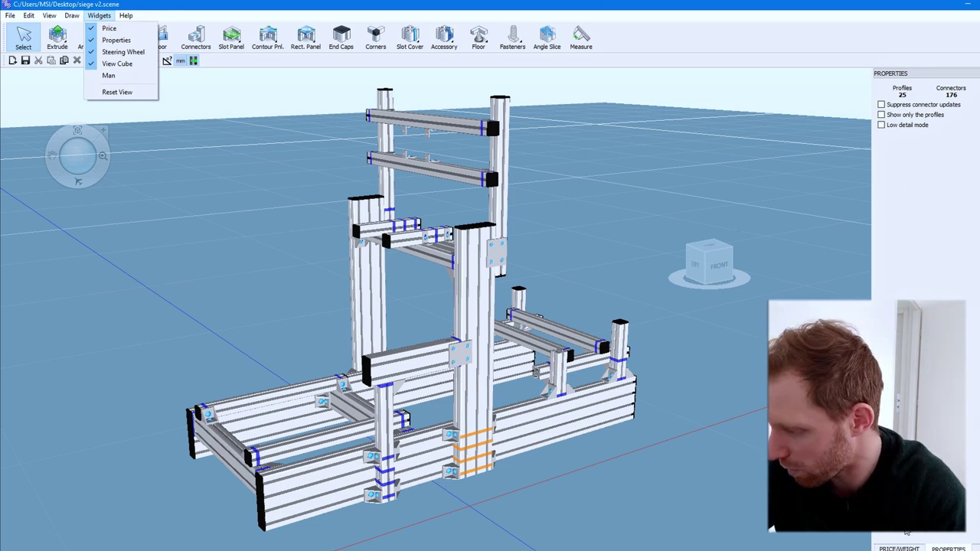
click(899, 548)
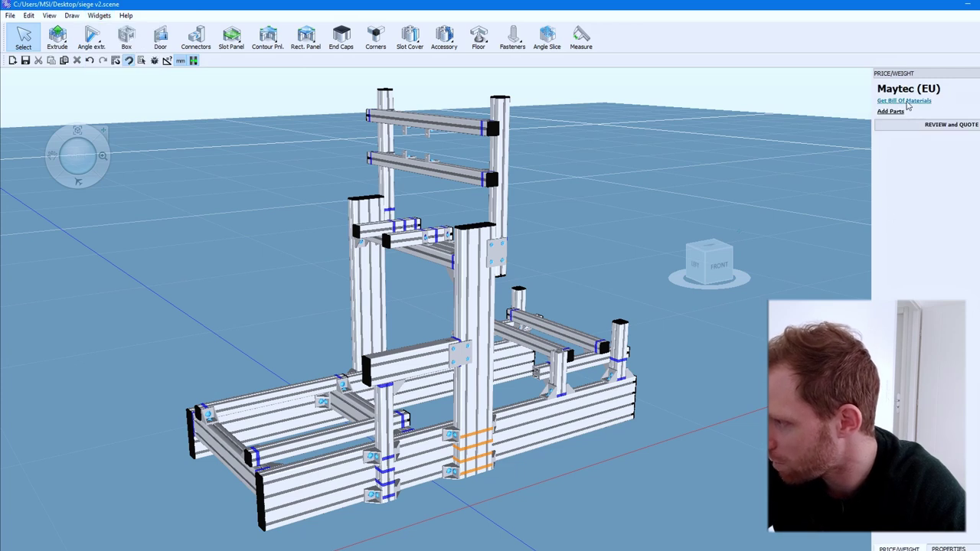
click(908, 104)
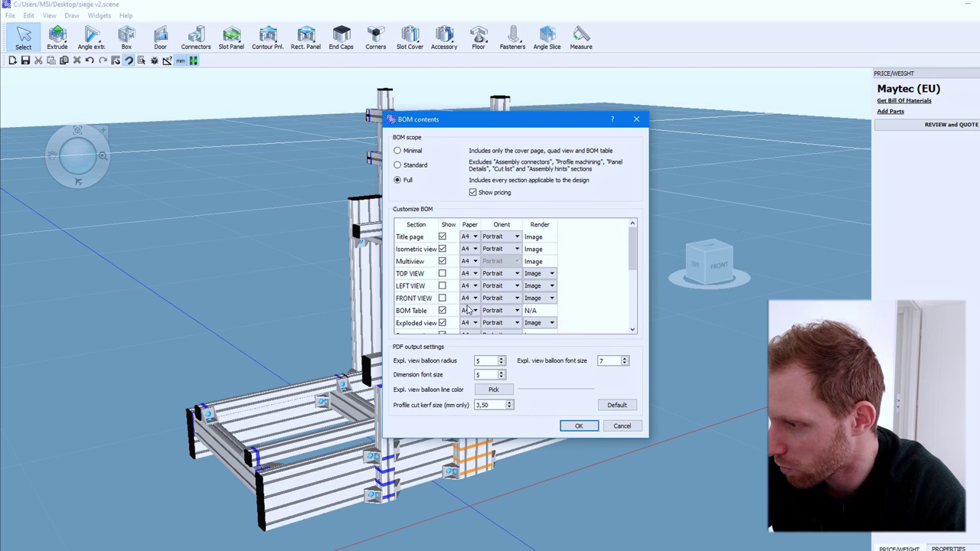
Accept Full scope and save the BOM PDF as 'liste materiel siege v2'
scroll(500, 264, down, 1)
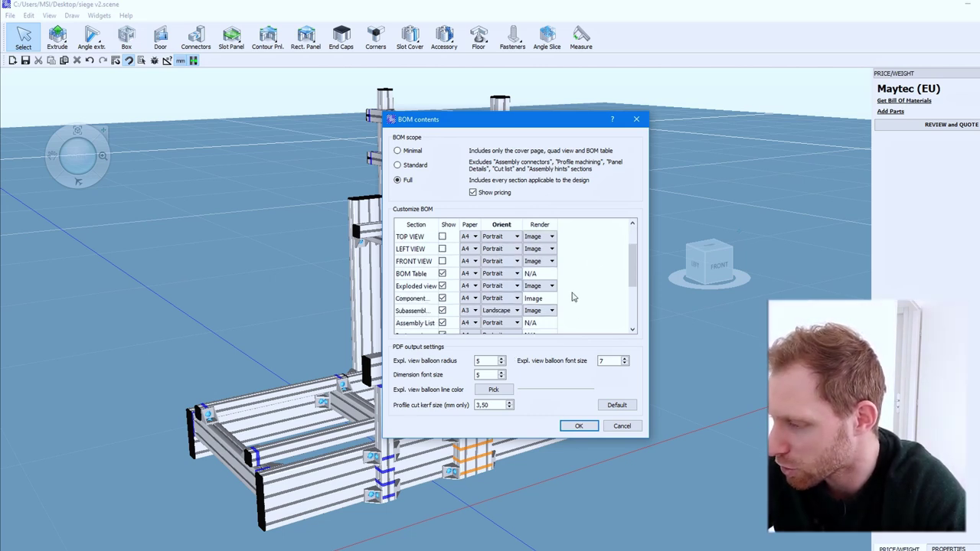
scroll(575, 297, up, 1)
click(578, 428)
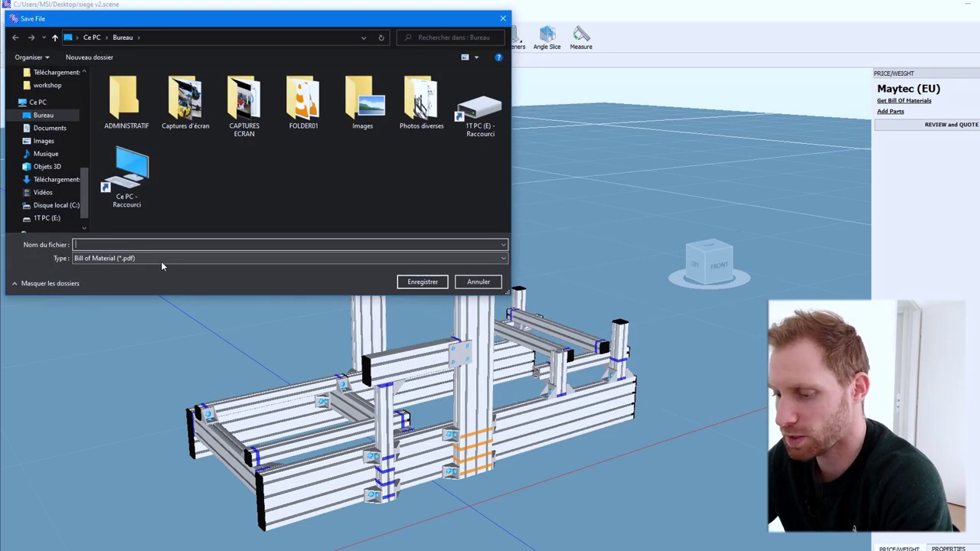
text(liste matre)
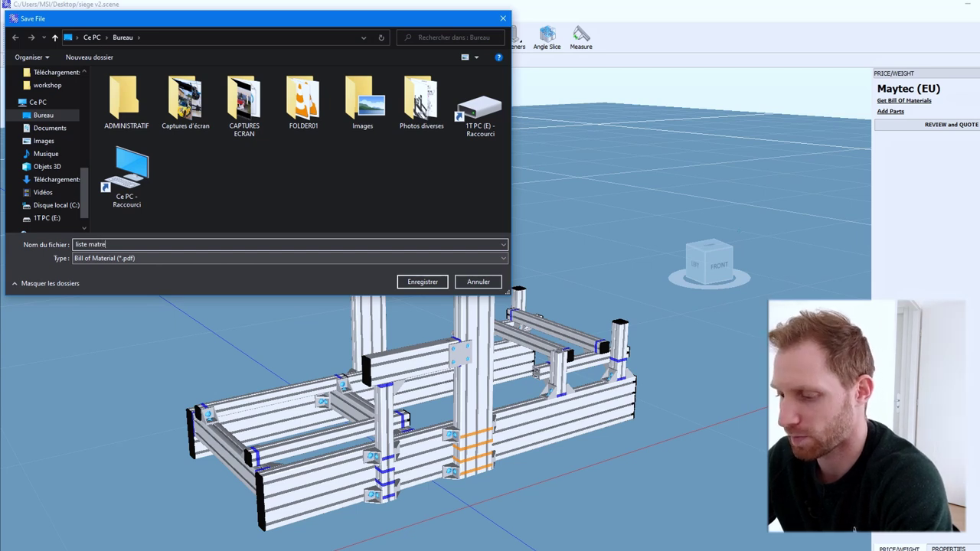
key(BackSpace)
key(BackSpace)
text(eriel siege v2)
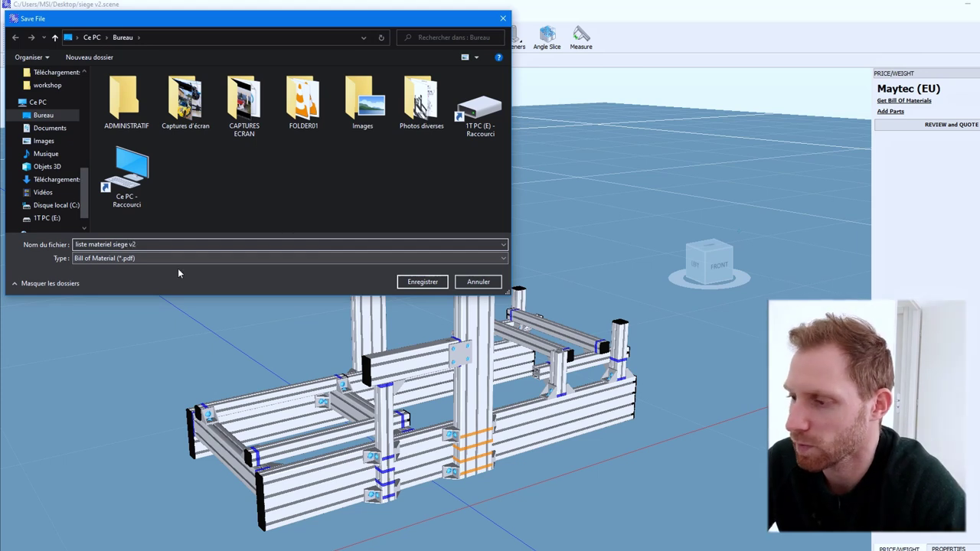
click(411, 285)
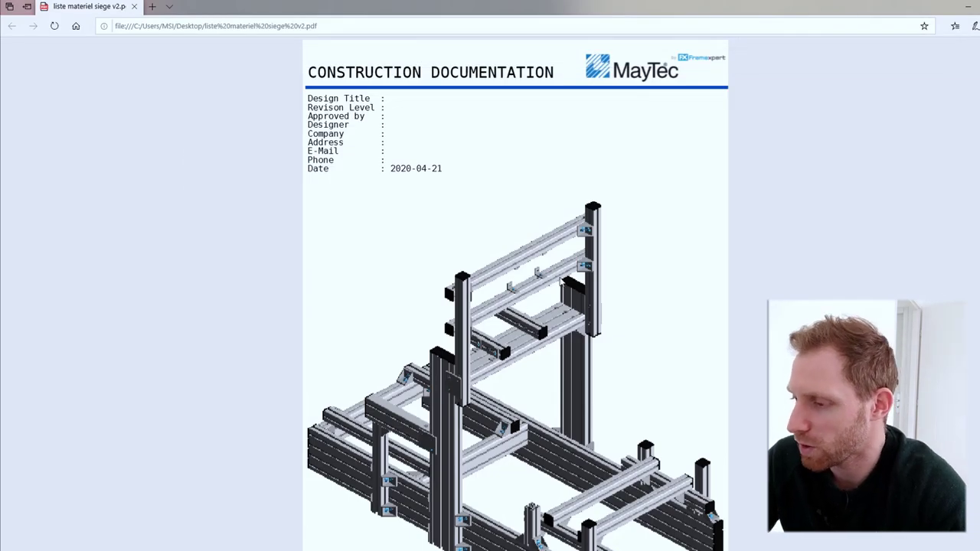
Scroll the PDF from the title page and BOM table down to the Pos 1 profile machining details
scroll(536, 291, down, 2)
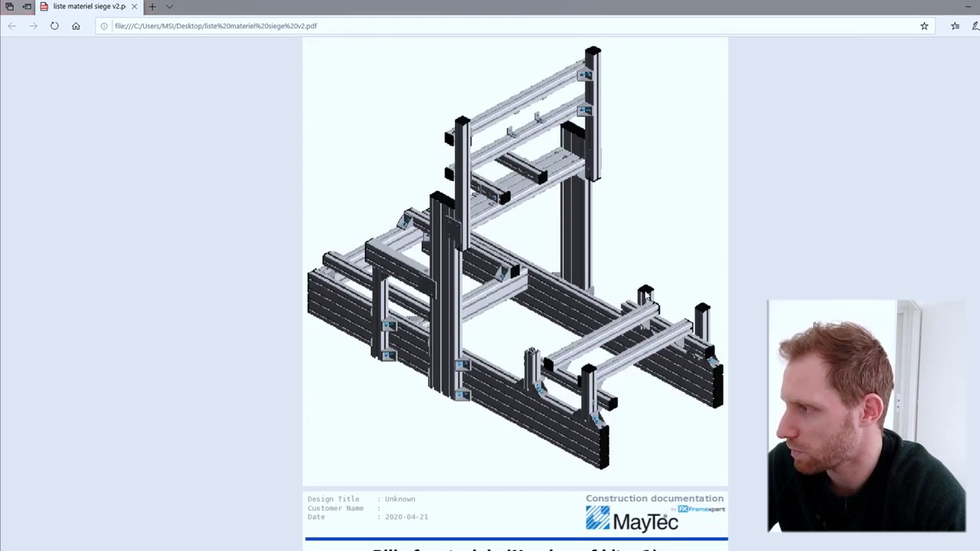
scroll(686, 356, up, 1)
scroll(459, 236, down, 6)
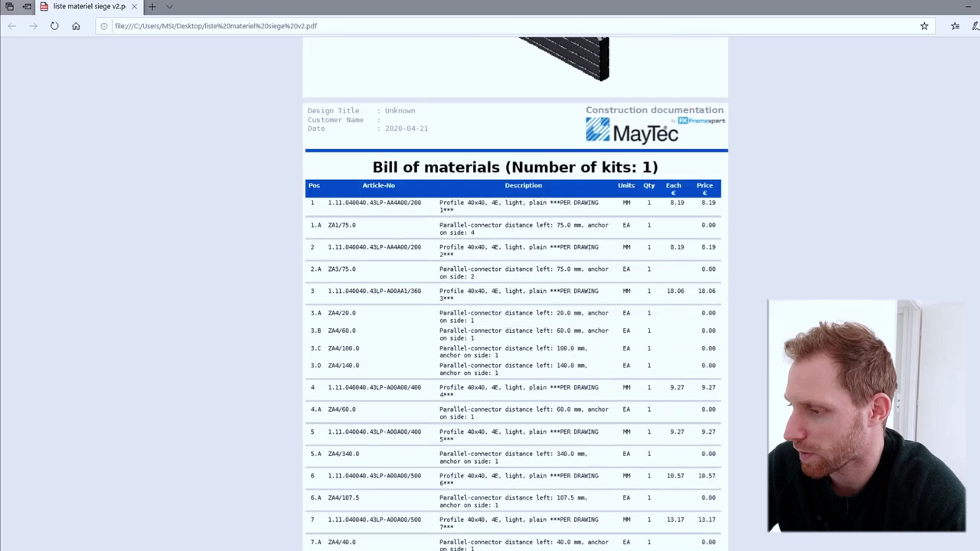
scroll(513, 307, down, 6)
scroll(514, 306, down, 4)
scroll(513, 307, down, 1)
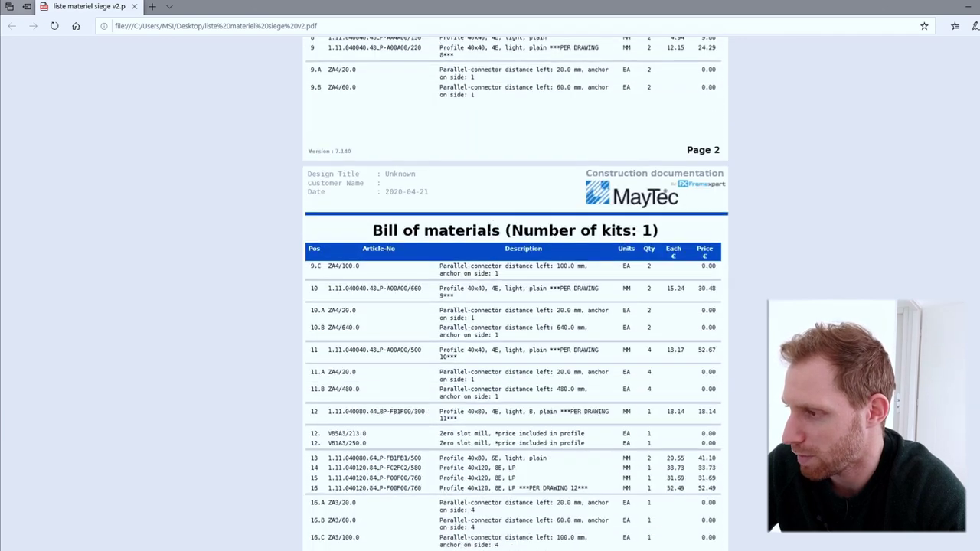
scroll(513, 307, down, 2)
scroll(491, 232, down, 5)
scroll(491, 232, down, 5)
scroll(491, 232, down, 3)
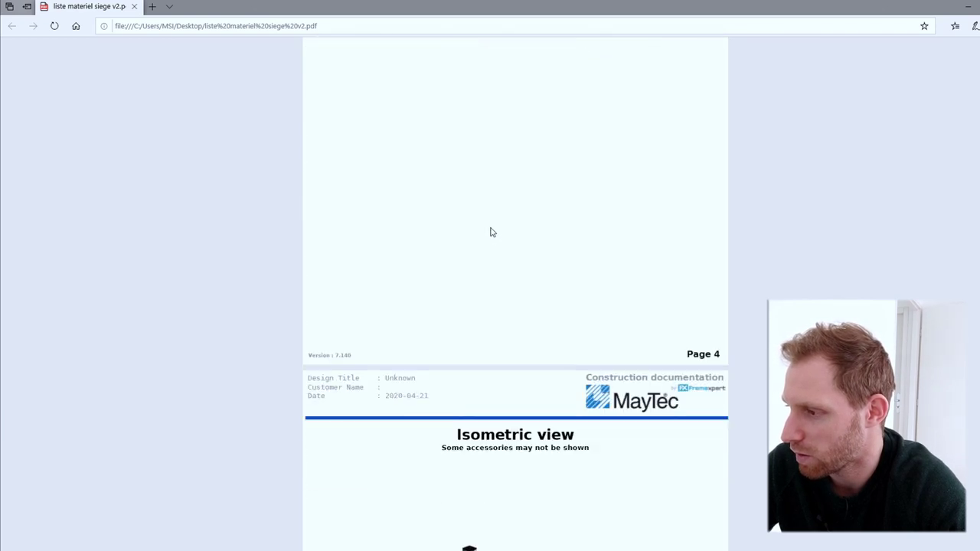
scroll(491, 232, down, 6)
scroll(434, 205, up, 1)
scroll(434, 204, down, 2)
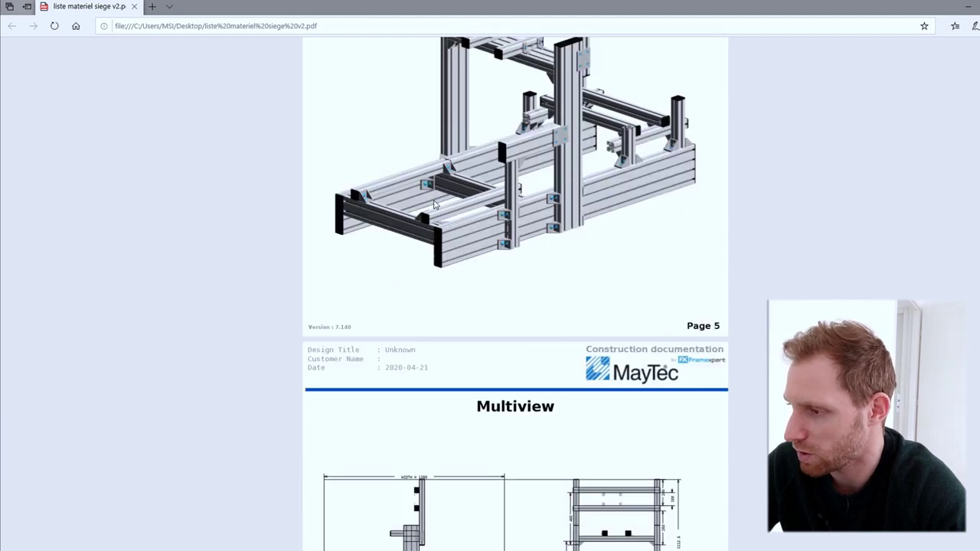
scroll(433, 205, down, 5)
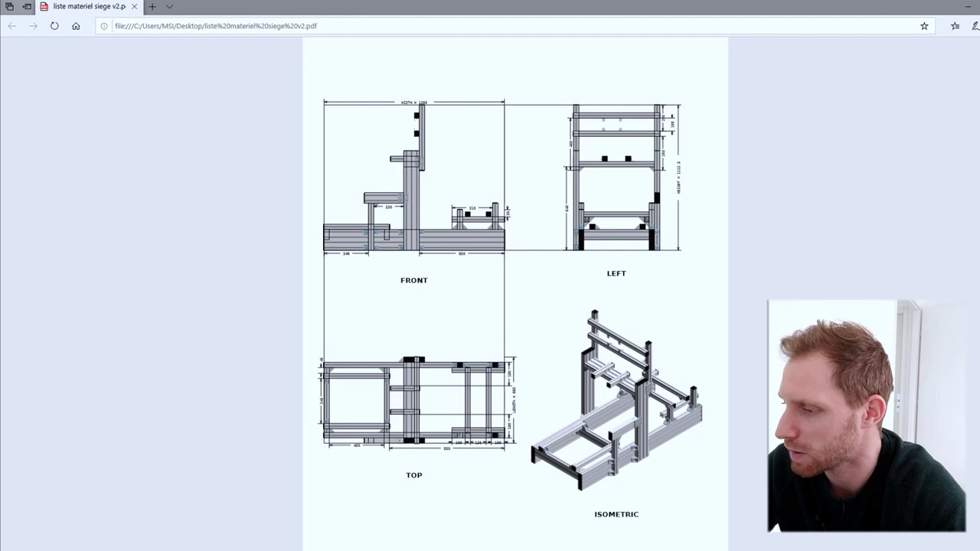
scroll(470, 227, down, 2)
scroll(471, 228, down, 3)
scroll(473, 229, down, 3)
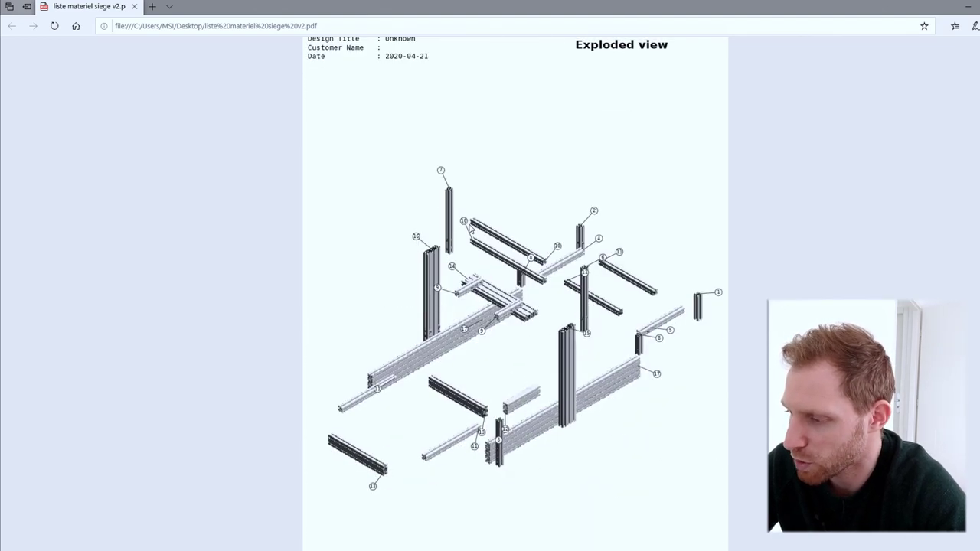
scroll(252, 477, up, 1)
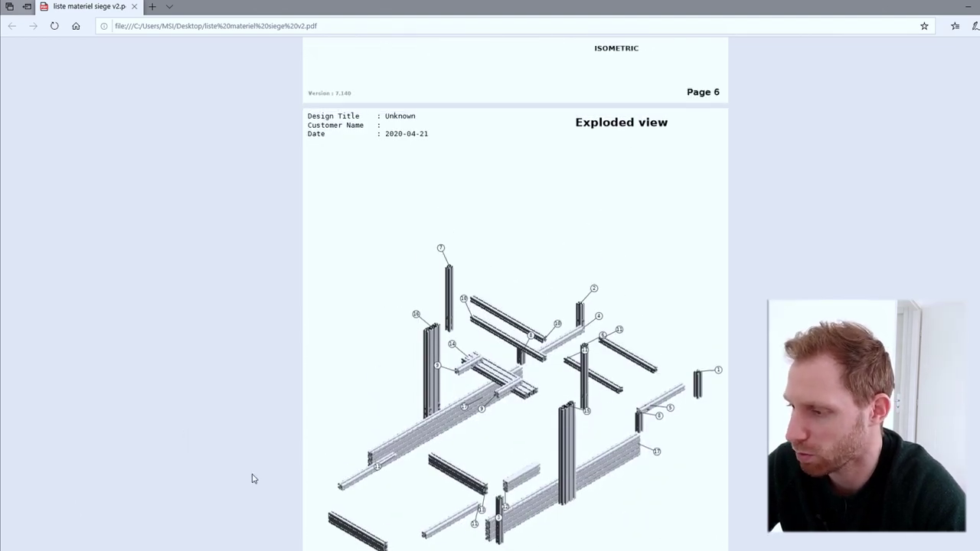
scroll(364, 472, down, 1)
scroll(373, 469, down, 5)
scroll(373, 469, down, 2)
scroll(360, 413, up, 5)
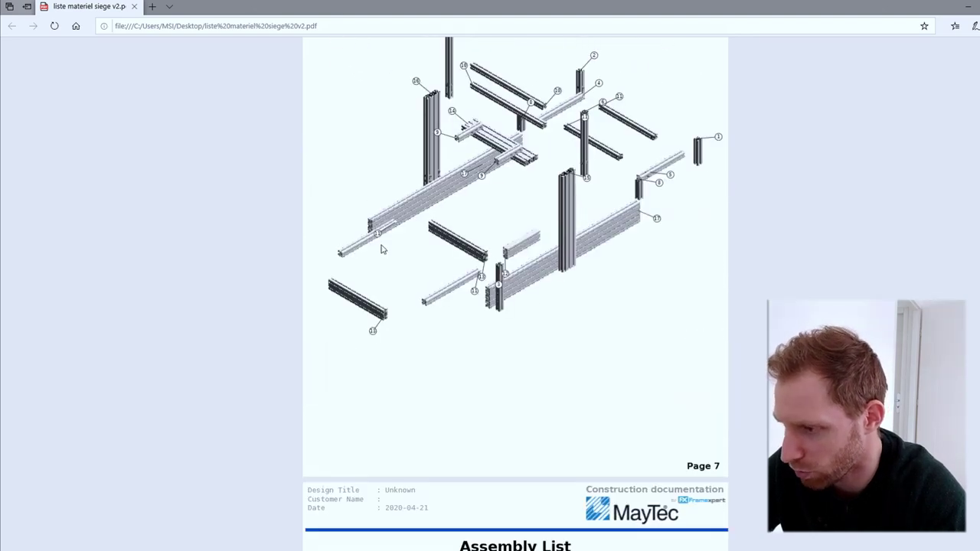
scroll(451, 252, down, 3)
scroll(452, 252, down, 2)
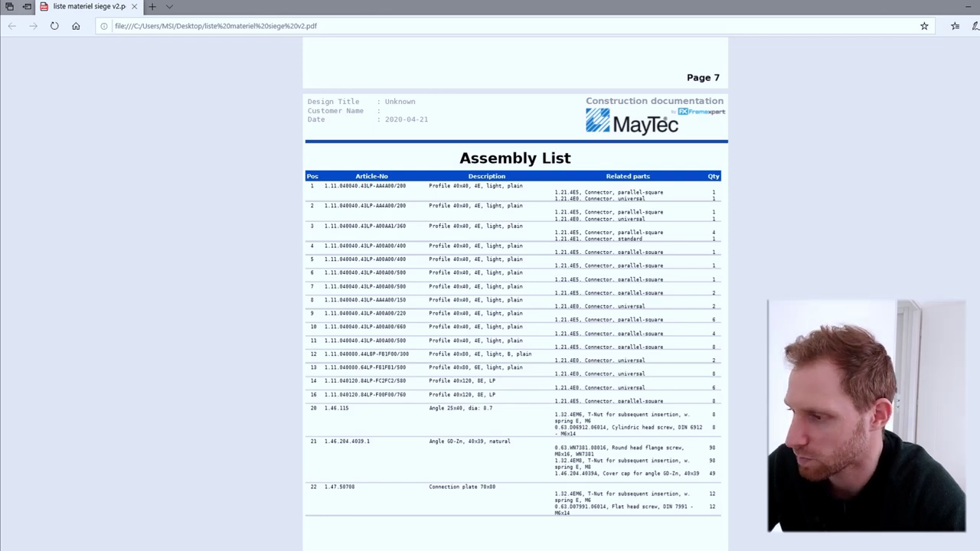
scroll(406, 354, down, 7)
scroll(407, 355, down, 3)
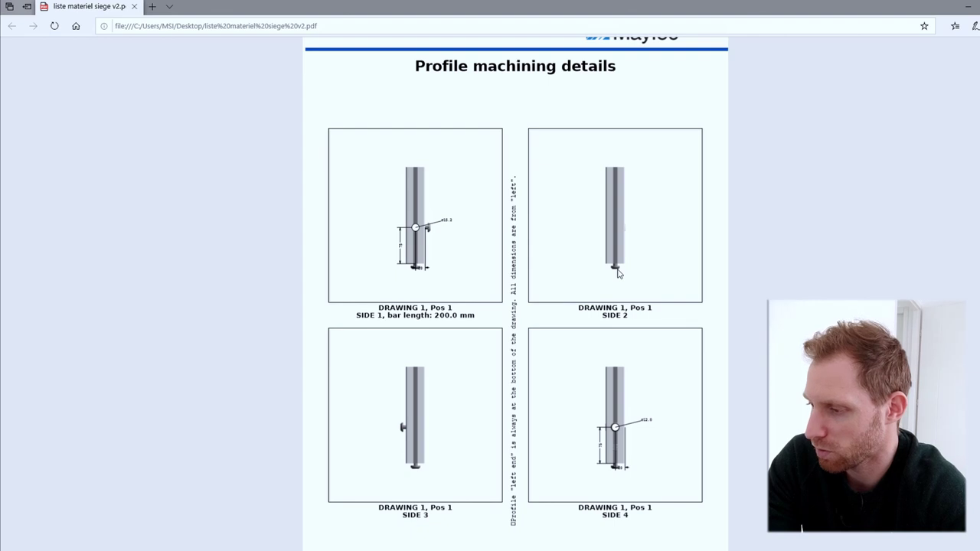
scroll(619, 274, down, 2)
scroll(442, 302, down, 2)
scroll(443, 304, down, 4)
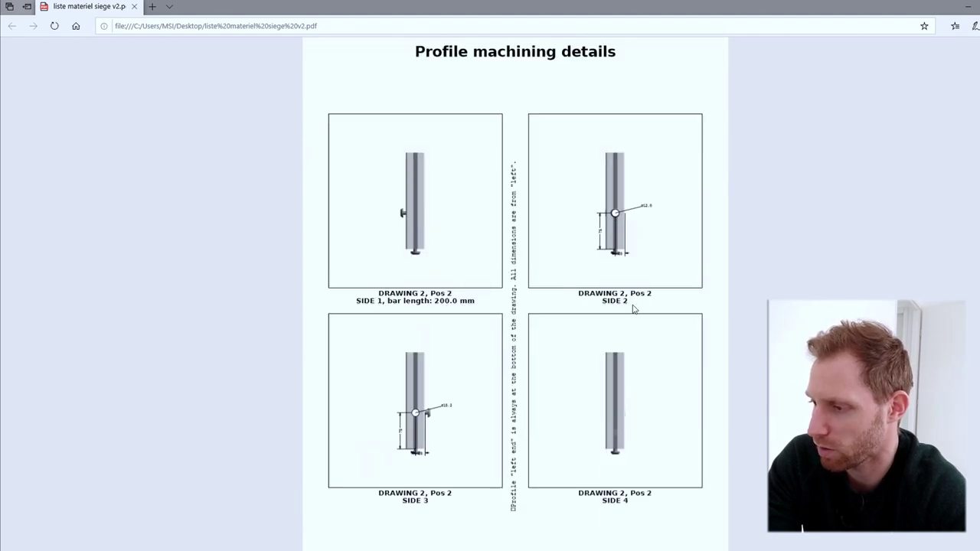
scroll(605, 303, down, 5)
scroll(584, 300, down, 2)
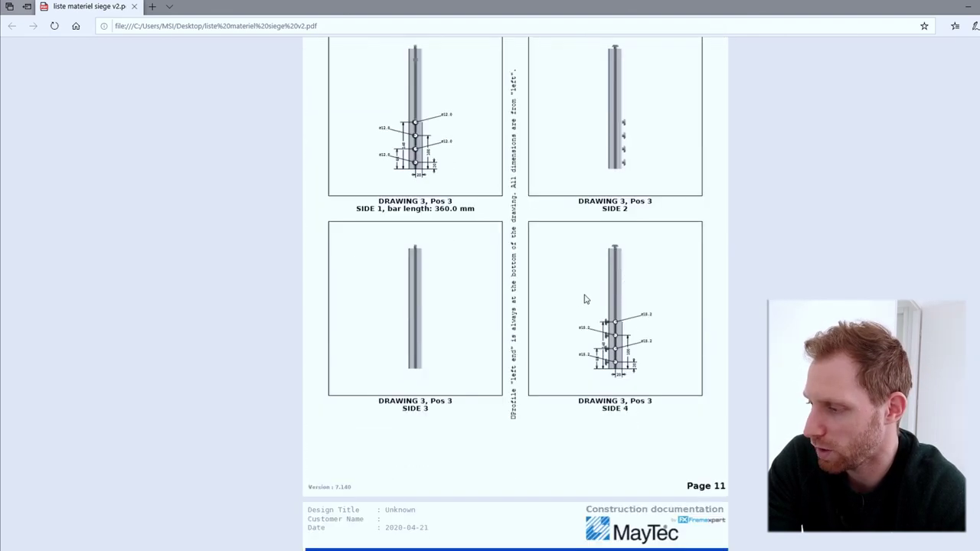
scroll(583, 295, down, 3)
scroll(584, 295, down, 2)
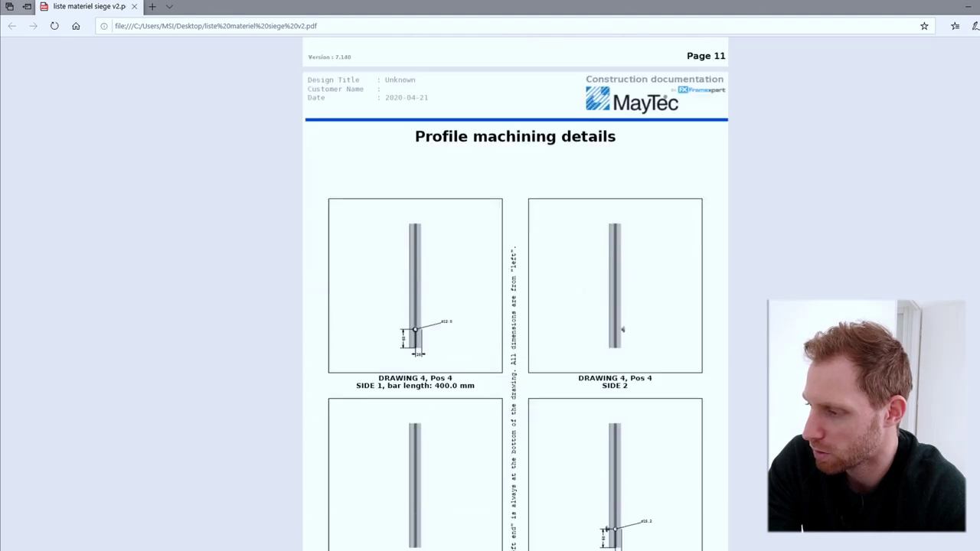
scroll(583, 295, down, 1)
scroll(623, 216, down, 3)
scroll(585, 291, down, 3)
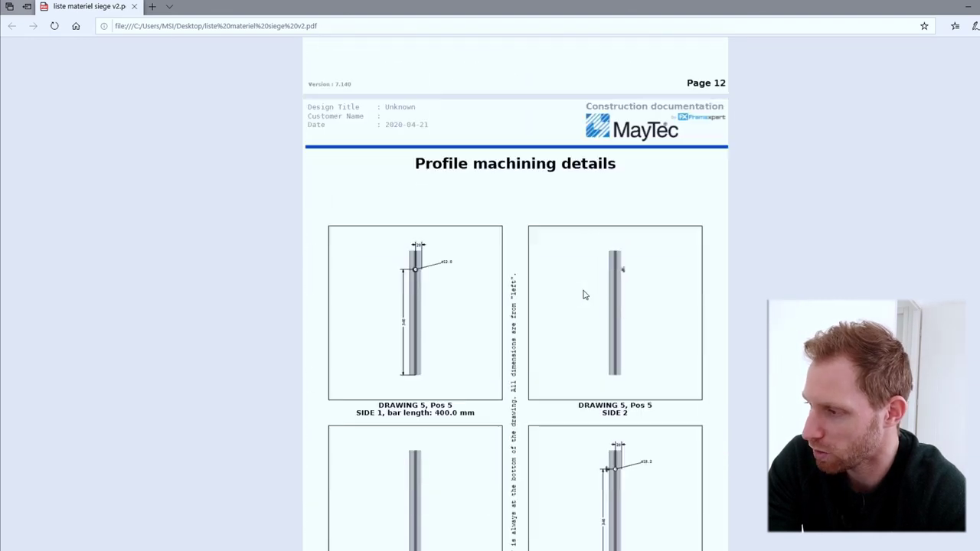
scroll(583, 295, down, 2)
scroll(584, 295, down, 5)
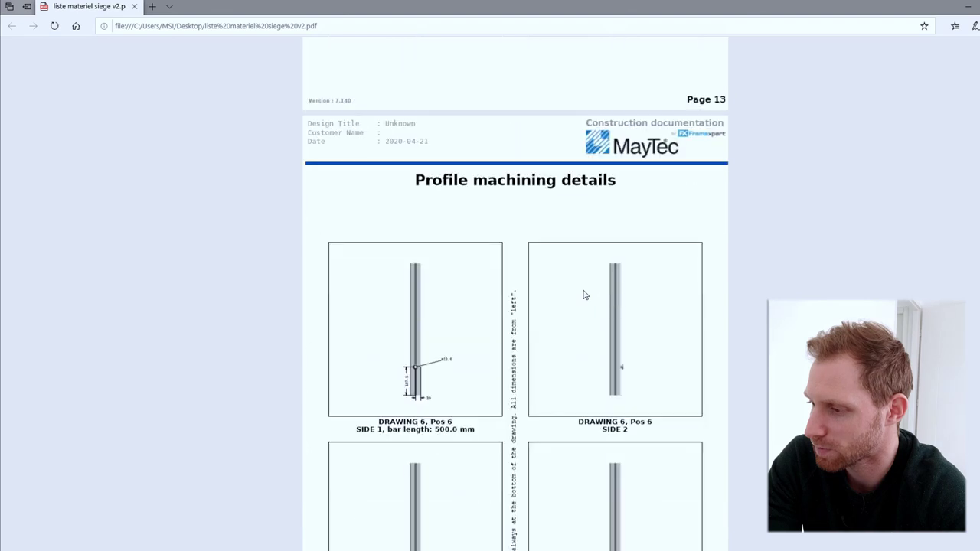
scroll(584, 295, down, 4)
scroll(584, 295, down, 10)
scroll(584, 294, down, 12)
scroll(583, 295, down, 12)
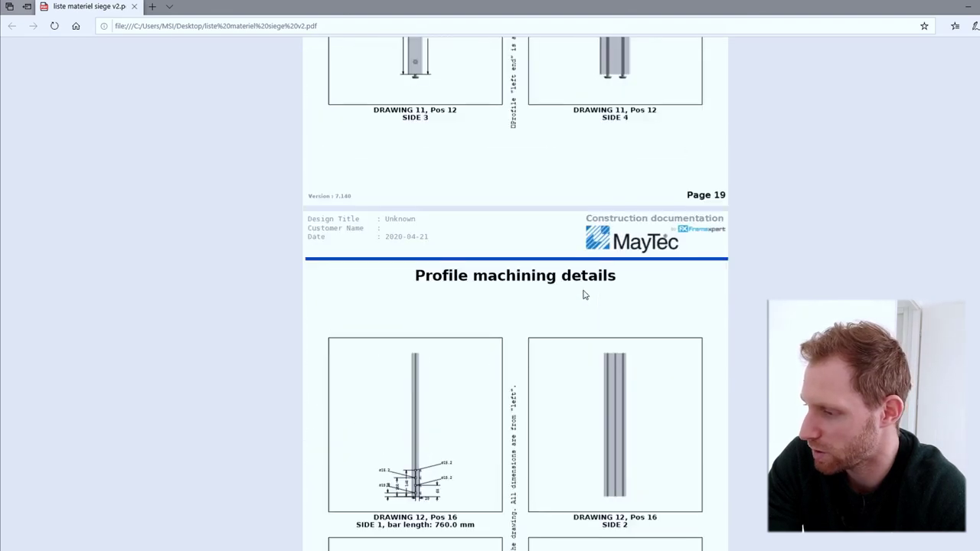
scroll(583, 294, down, 2)
scroll(584, 294, down, 1)
scroll(584, 295, down, 5)
scroll(583, 295, down, 3)
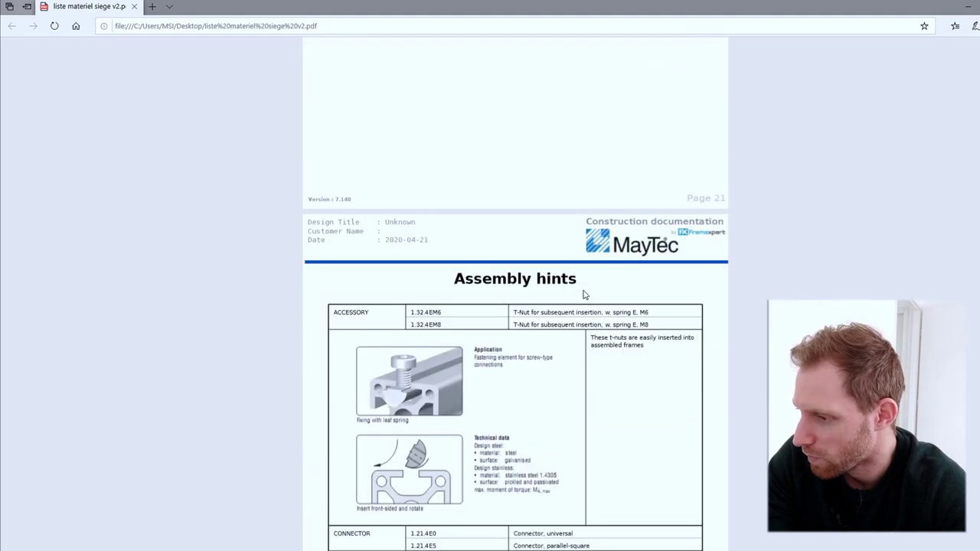
scroll(583, 295, down, 6)
scroll(584, 295, up, 6)
scroll(979, 210, down, 1)
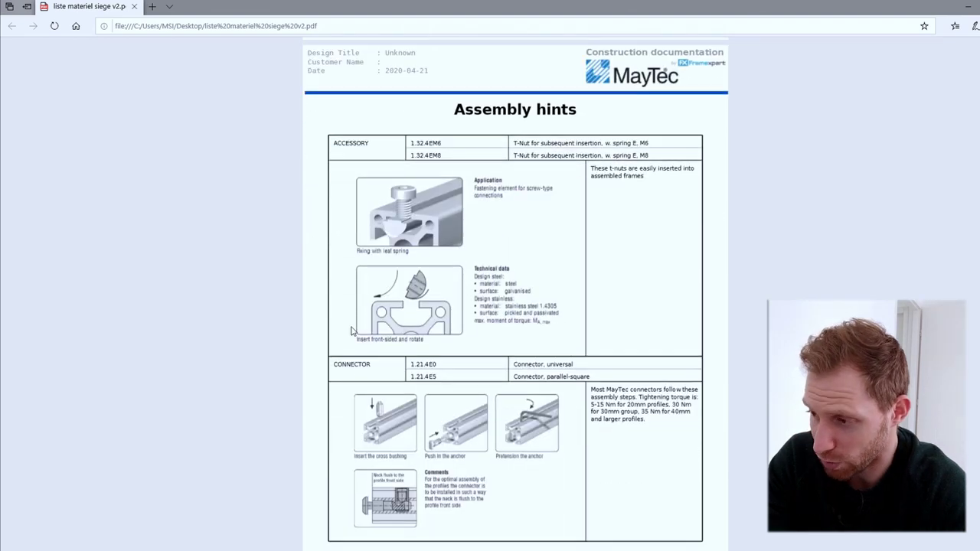
scroll(493, 214, down, 1)
scroll(494, 222, down, 5)
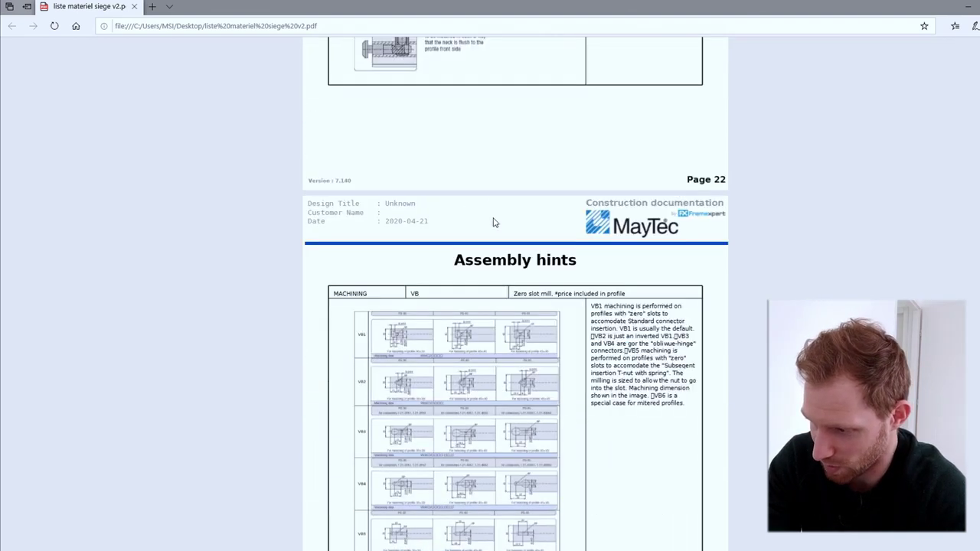
scroll(494, 222, down, 4)
scroll(494, 221, down, 2)
scroll(494, 222, down, 4)
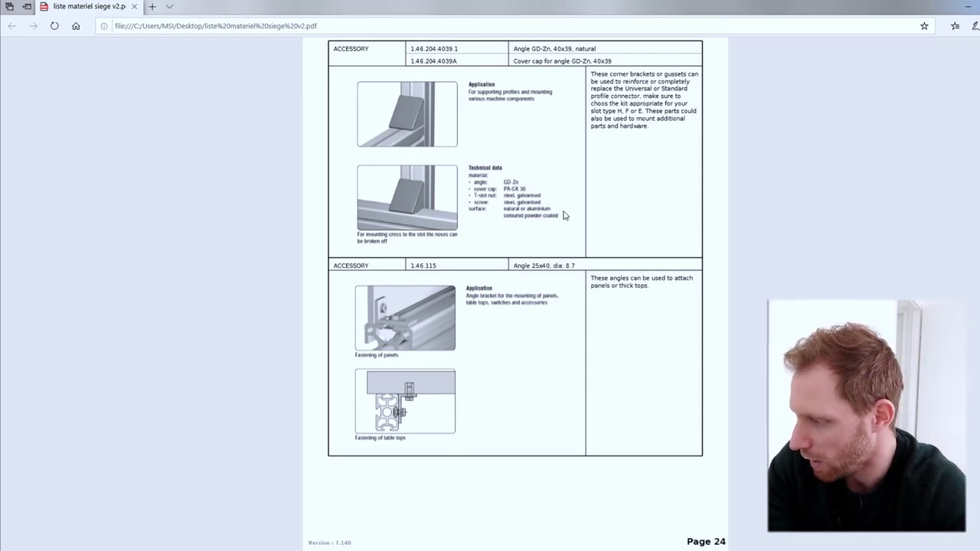
scroll(565, 212, up, 5)
drag(973, 303, 950, 203)
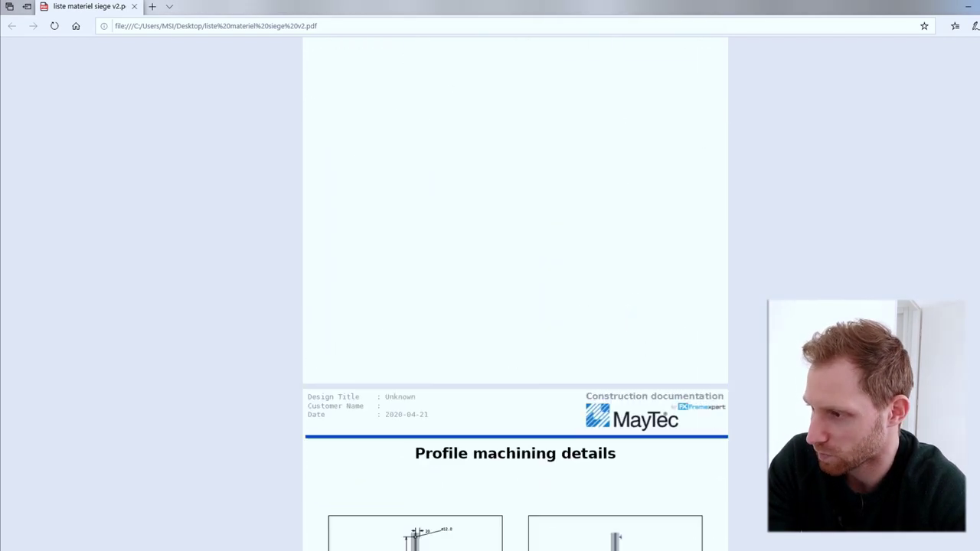
scroll(950, 204, down, 2)
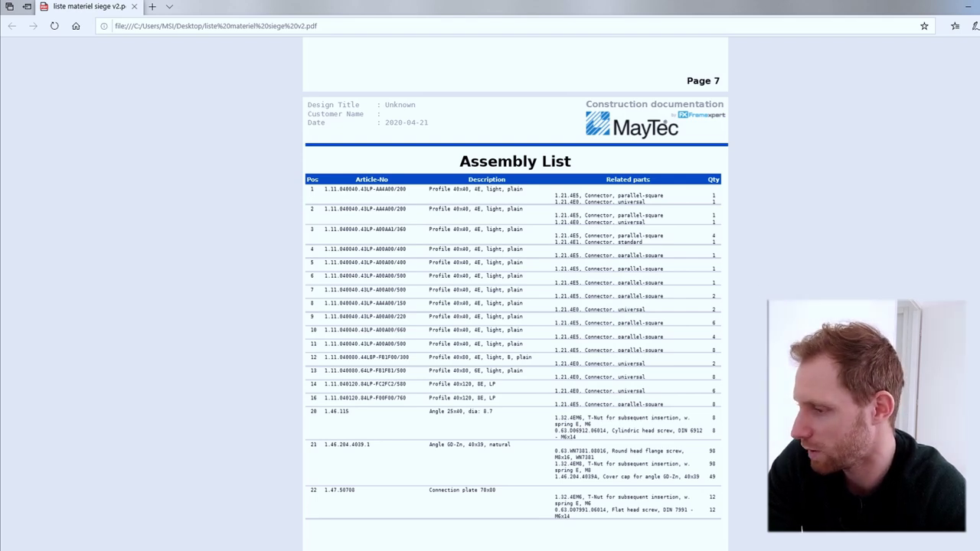
scroll(516, 295, down, 2)
scroll(516, 294, down, 7)
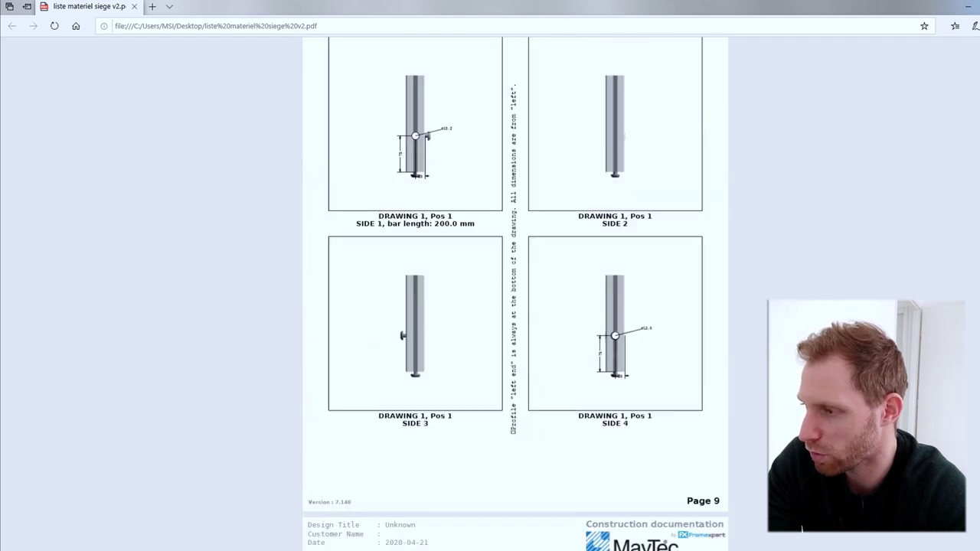
scroll(516, 294, down, 4)
scroll(516, 294, down, 3)
scroll(517, 294, up, 15)
scroll(516, 294, up, 3)
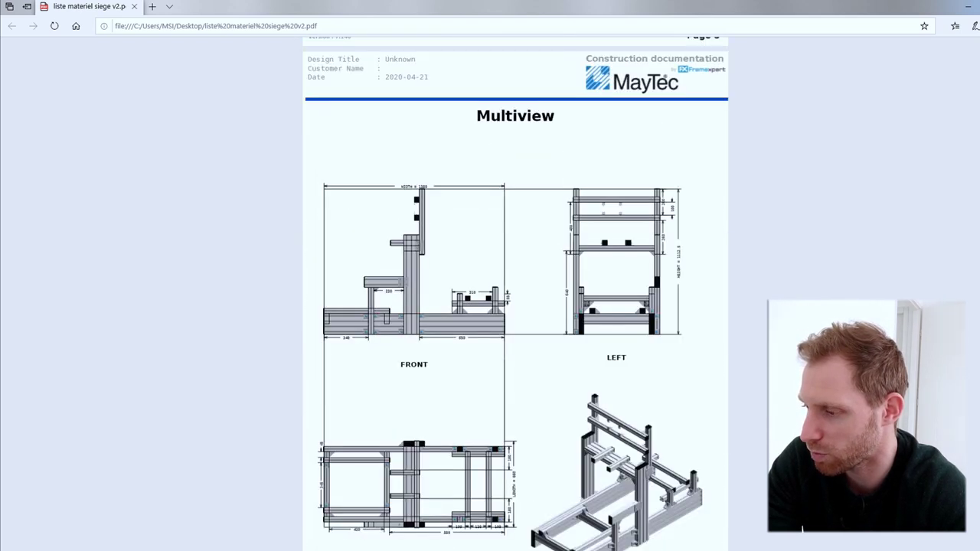
scroll(516, 294, up, 4)
scroll(516, 295, up, 3)
scroll(516, 294, down, 3)
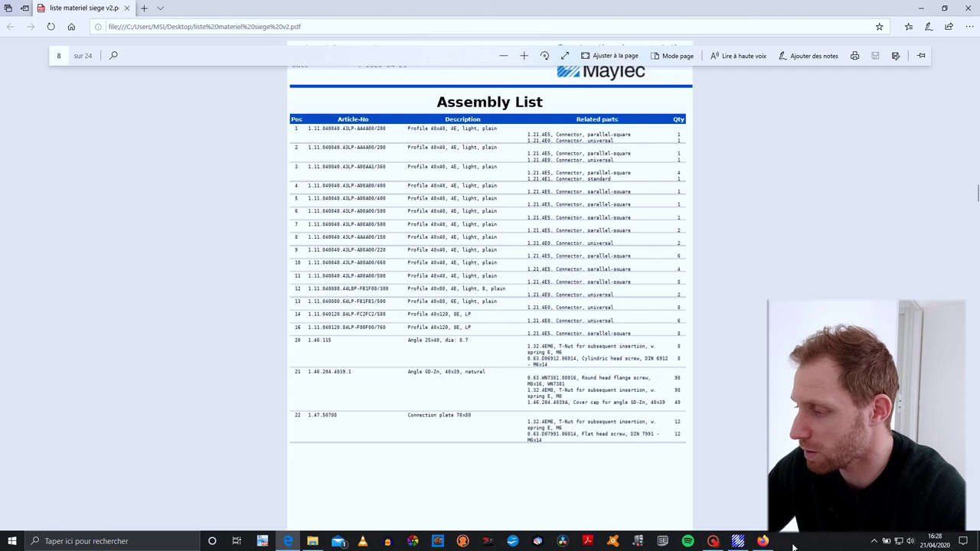
Switch to the Motedis.fr shop in Firefox and browse the Profilé 40 I-Type rainure 8 listing
click(763, 541)
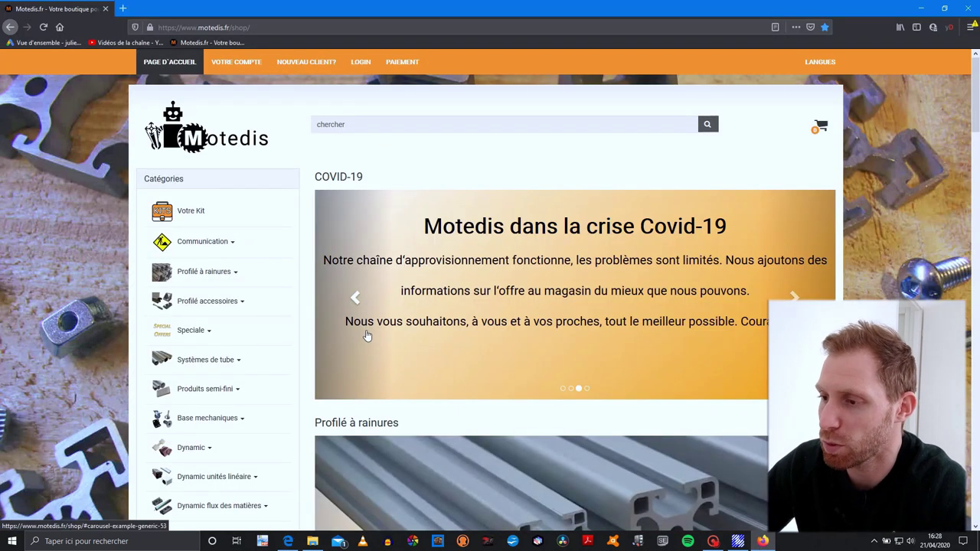
scroll(438, 307, down, 1)
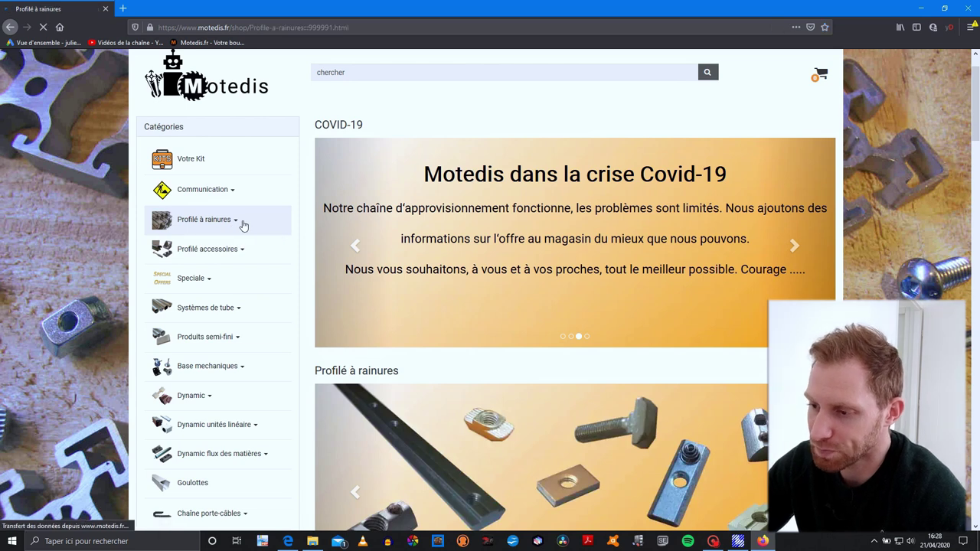
scroll(249, 301, down, 2)
scroll(249, 301, down, 2)
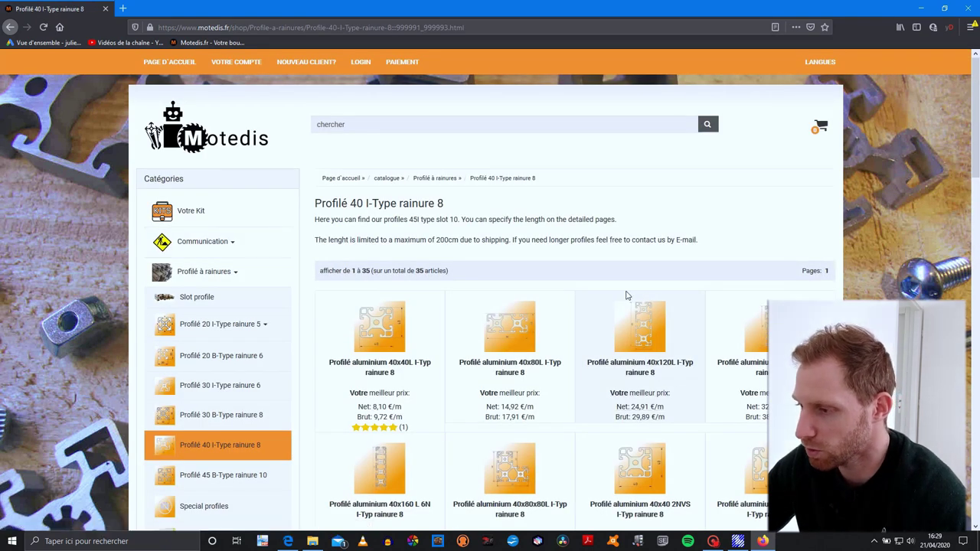
scroll(628, 296, down, 1)
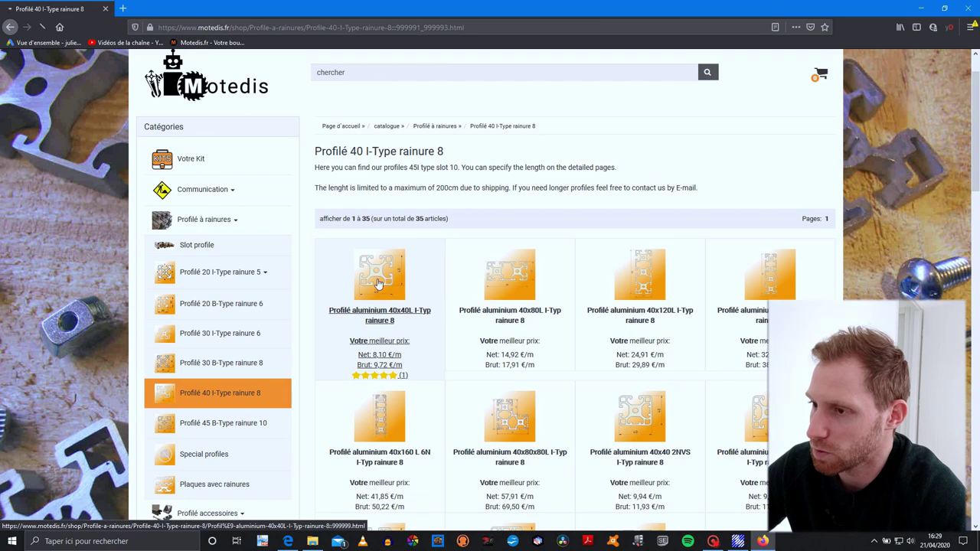
Add two 200 mm cut-to-measure lengths of the 40x40L I-Typ rainure 8 profile to the cart
click(377, 284)
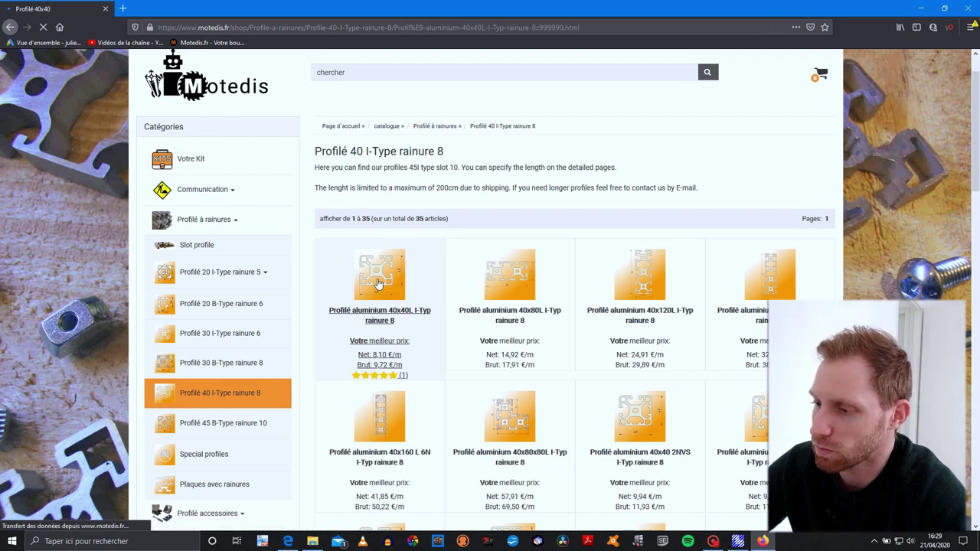
scroll(354, 235, down, 3)
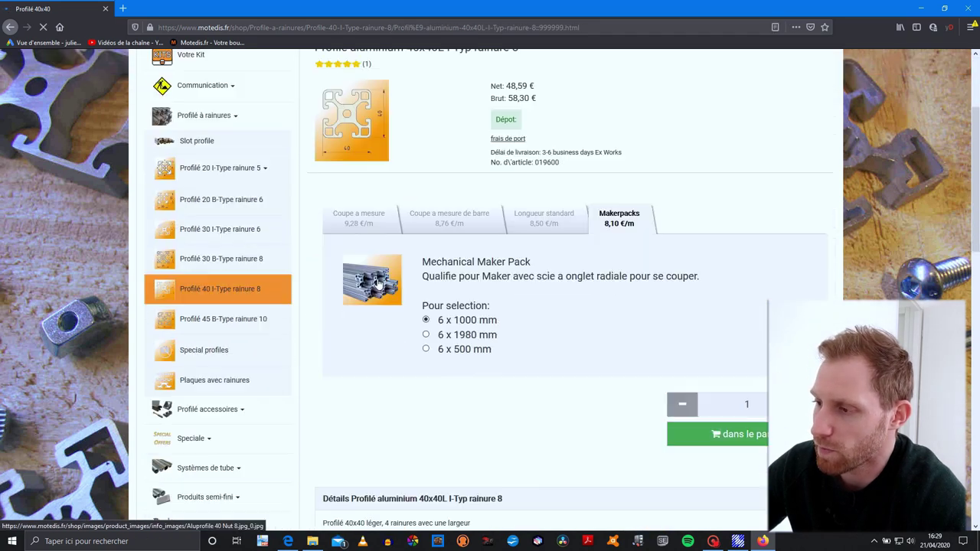
click(351, 222)
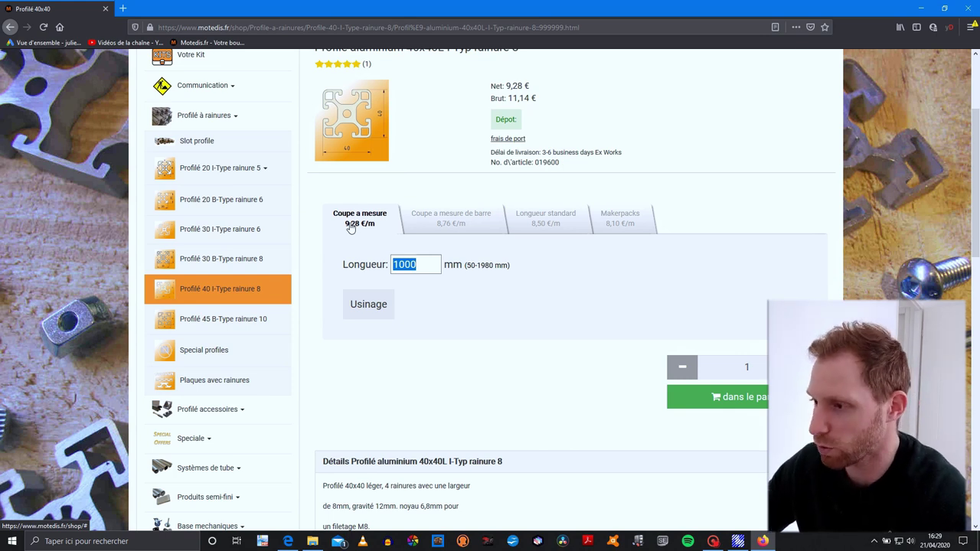
text(200)
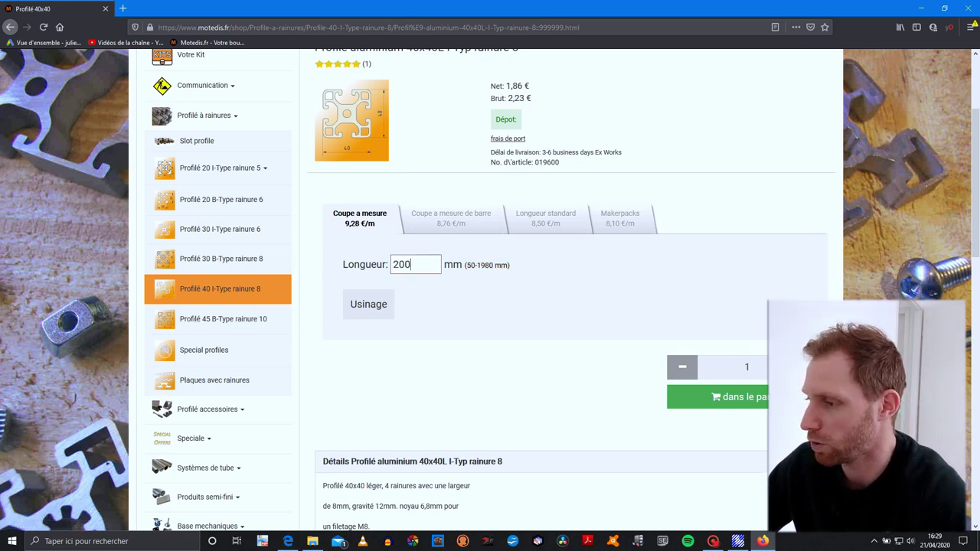
click(747, 398)
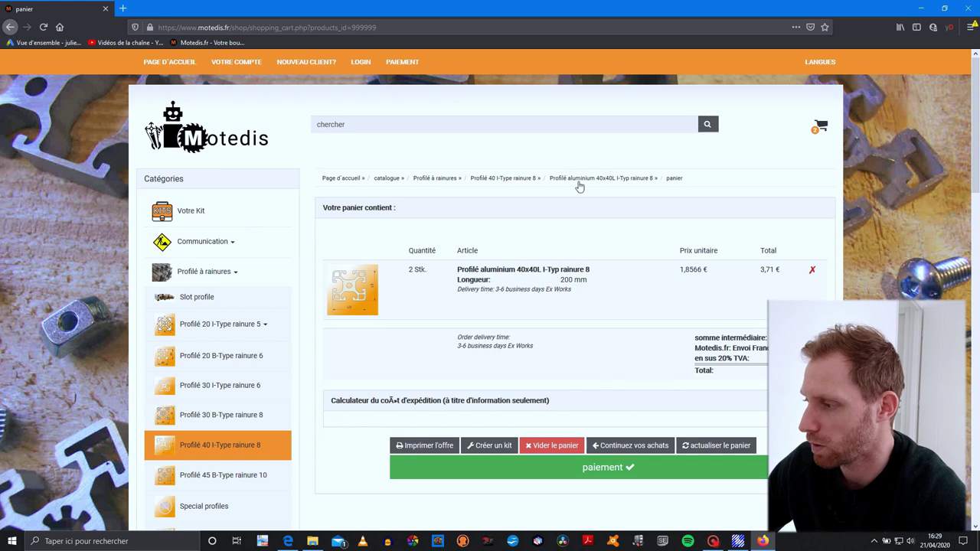
click(580, 185)
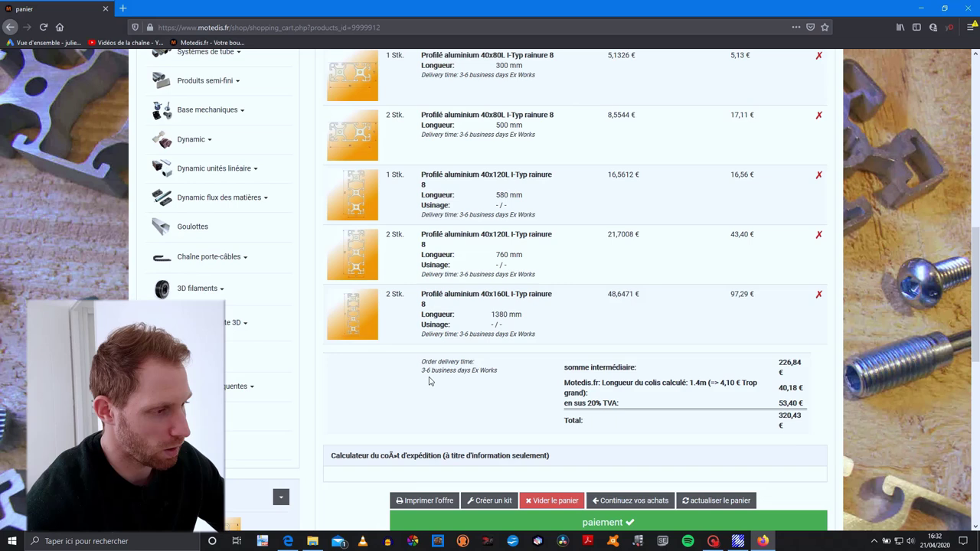
Scroll the cart to check the 40x80L, 40x120L and 40x160L cut profiles and the 320,43 € total
scroll(773, 403, down, 1)
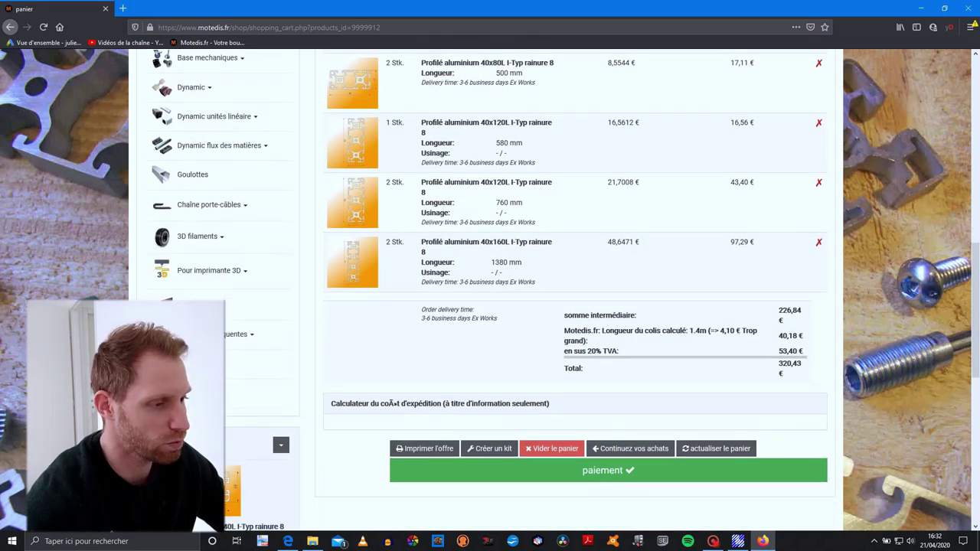
scroll(784, 355, up, 1)
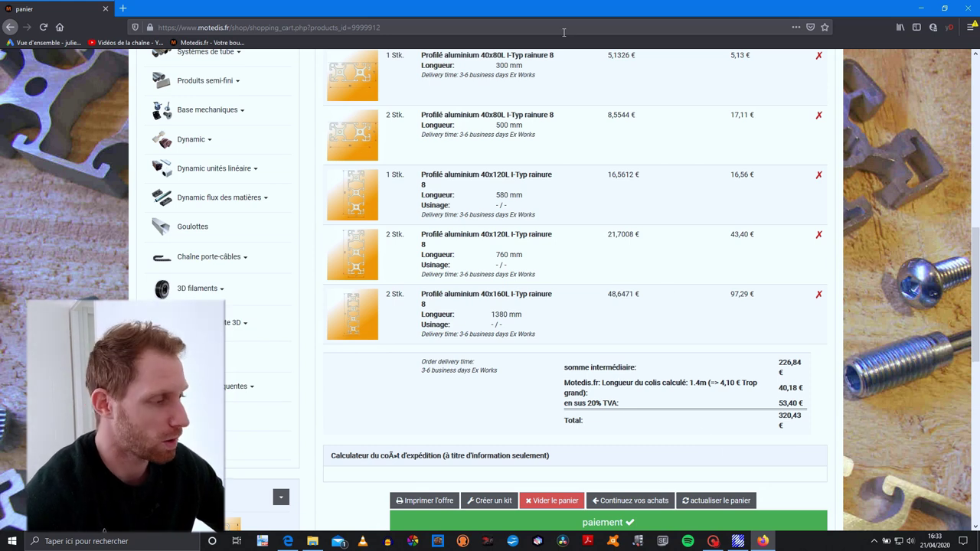
scroll(684, 286, down, 1)
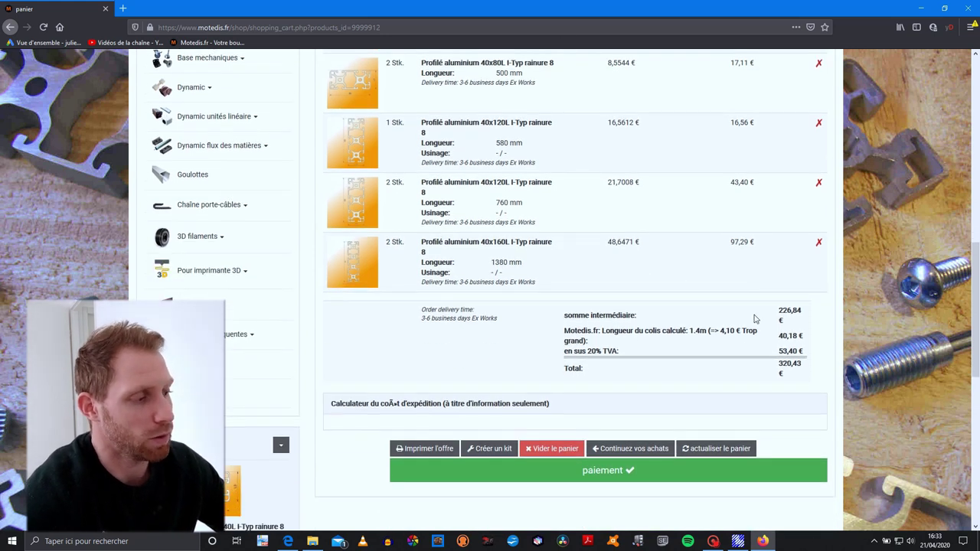
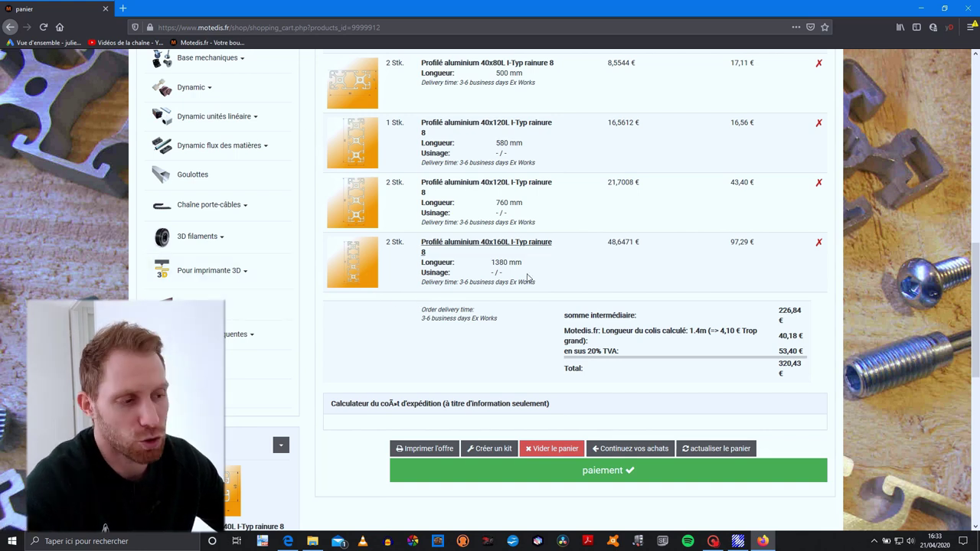
Order 5 bags of 10 Équerre d'assemblage 40 I-Typ brackets with the fixation kit
scroll(540, 275, down, 1)
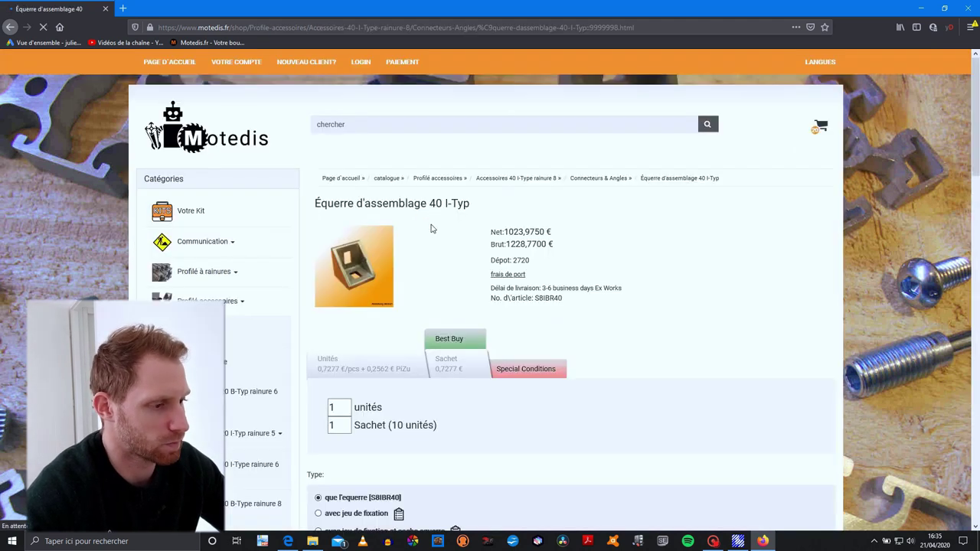
click(340, 407)
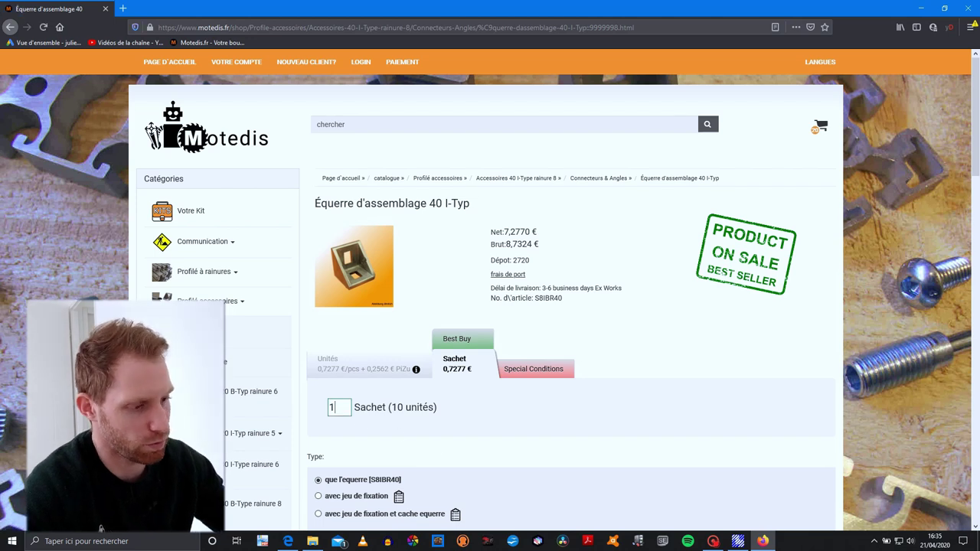
key(BackSpace)
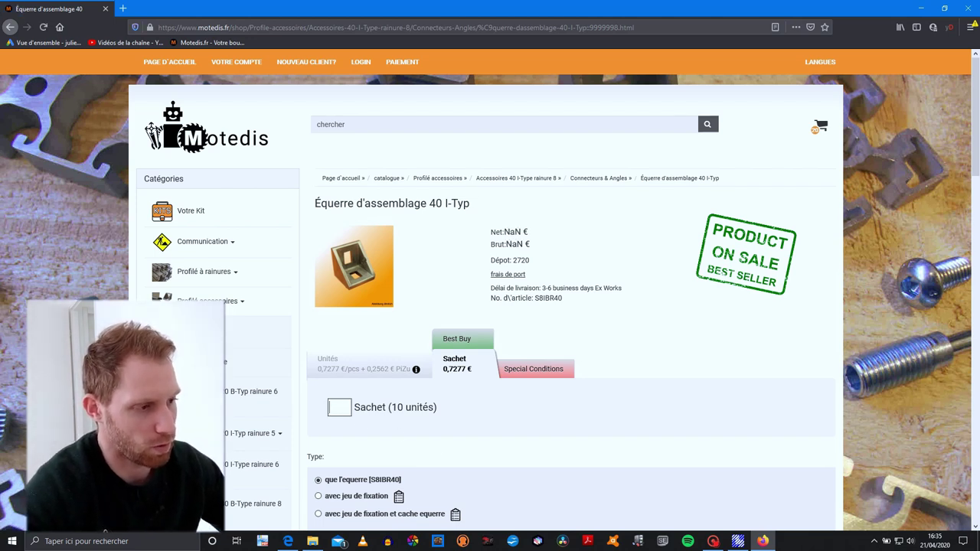
text(5)
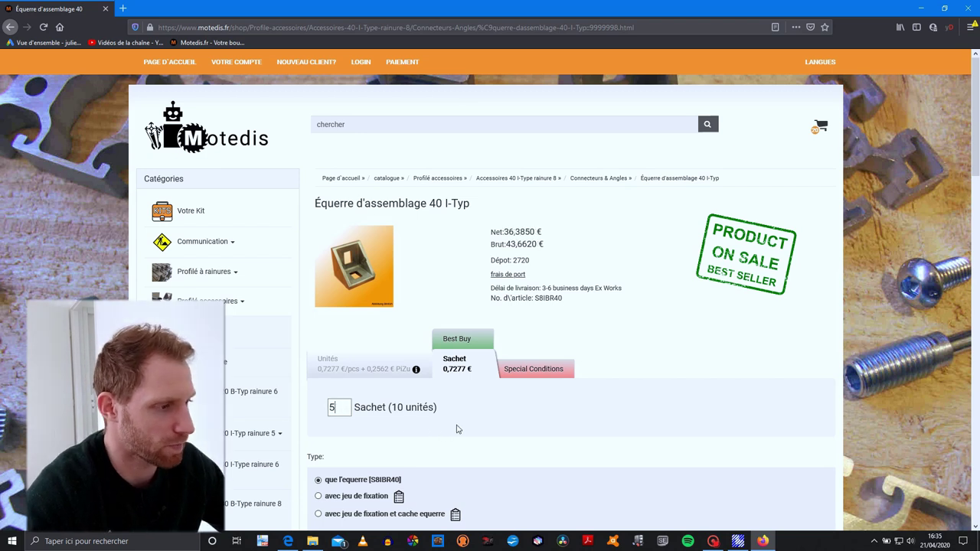
scroll(459, 430, down, 1)
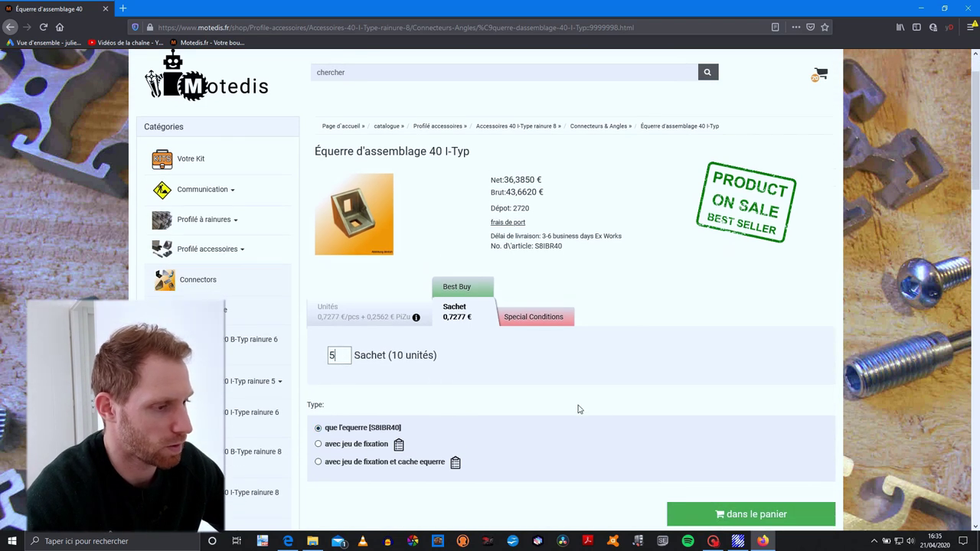
scroll(604, 405, down, 1)
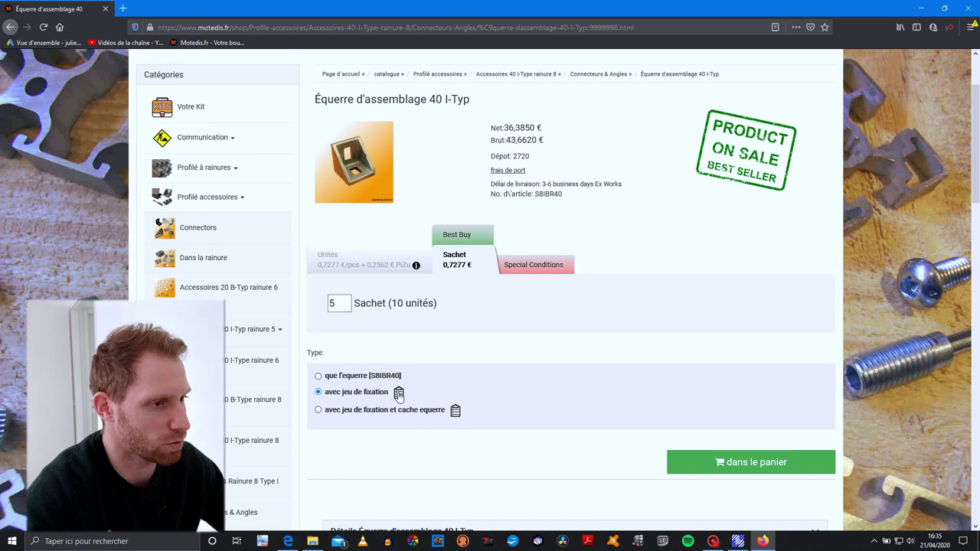
scroll(398, 393, down, 3)
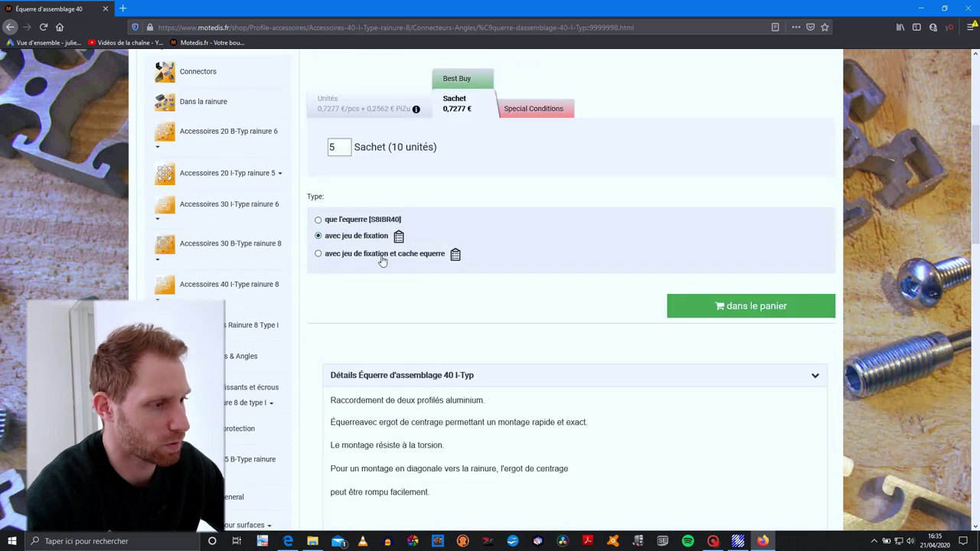
scroll(399, 238, down, 4)
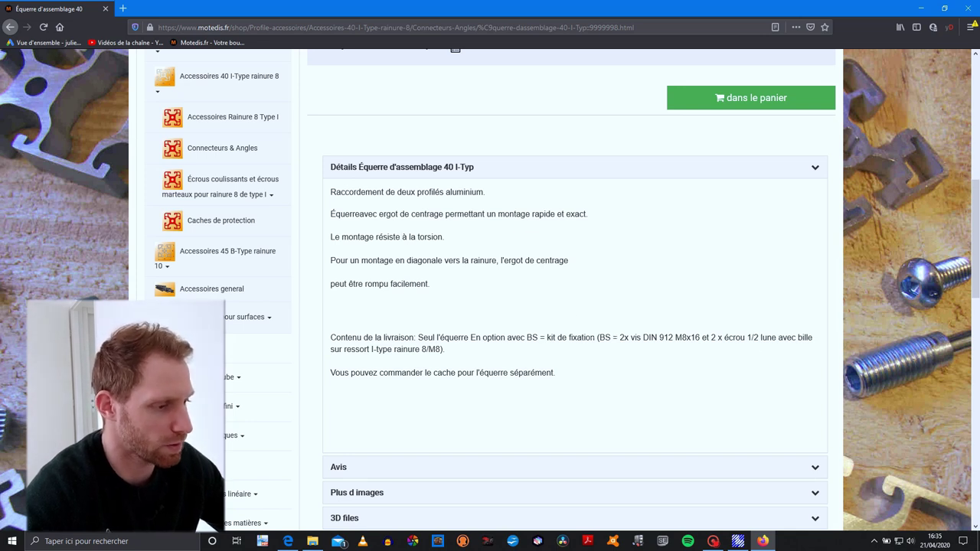
scroll(621, 355, down, 1)
scroll(579, 251, up, 8)
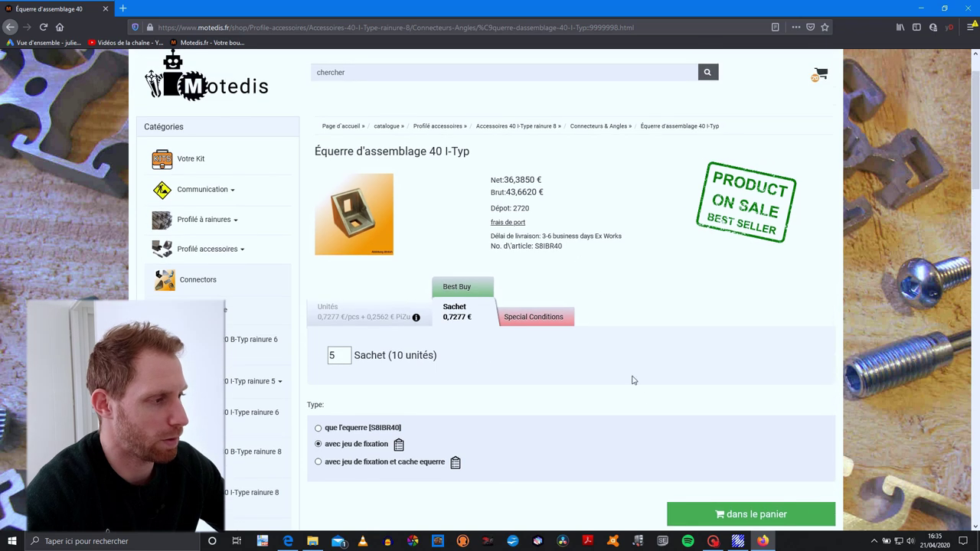
scroll(670, 393, down, 1)
Add the bracket kit to the cart, confirm the 405,33 € total, and return to the profile listing
click(723, 470)
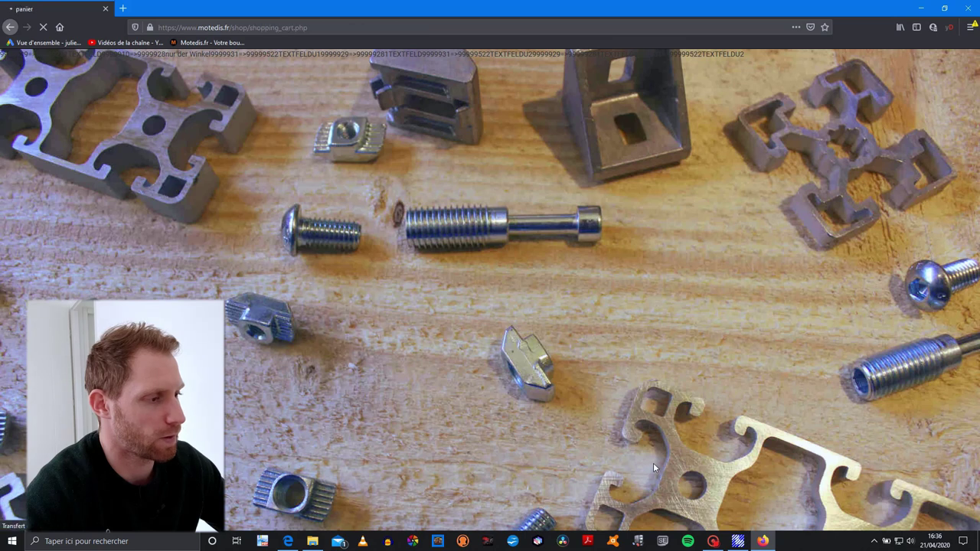
scroll(653, 463, down, 5)
scroll(653, 464, down, 3)
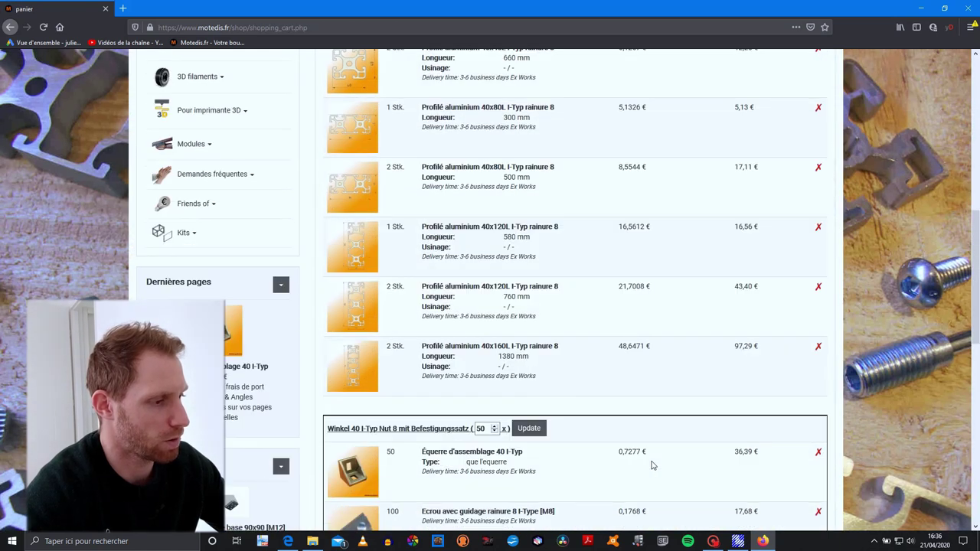
scroll(643, 455, down, 4)
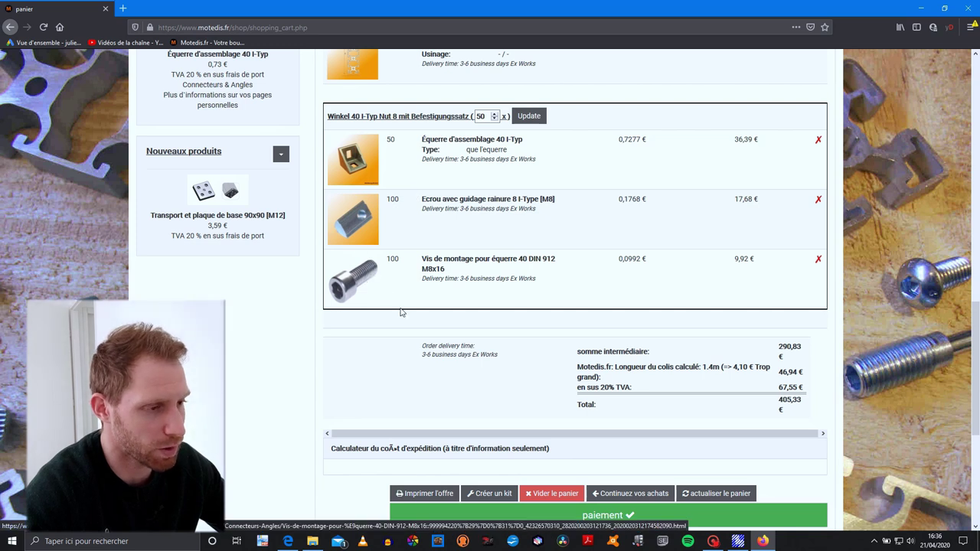
scroll(400, 311, up, 5)
scroll(400, 311, up, 10)
scroll(260, 269, up, 3)
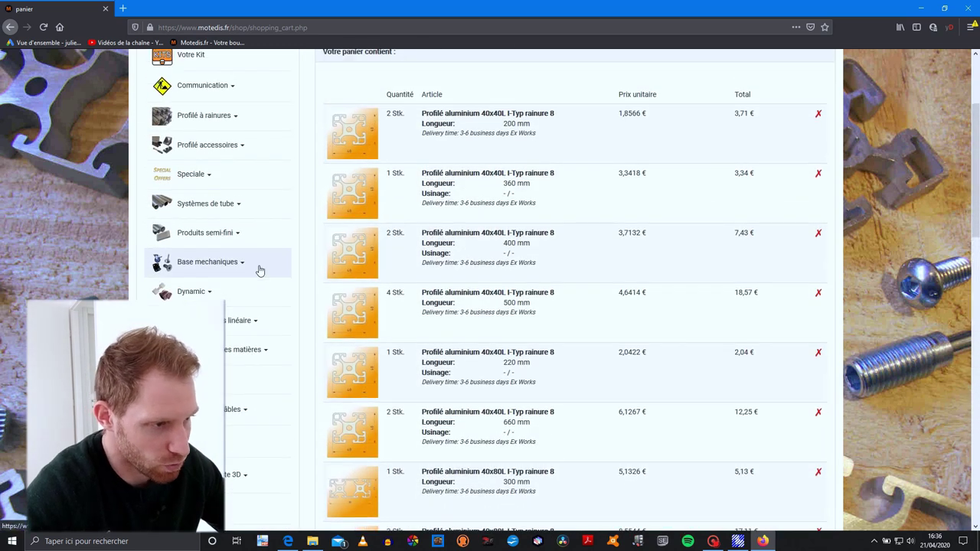
scroll(256, 245, up, 1)
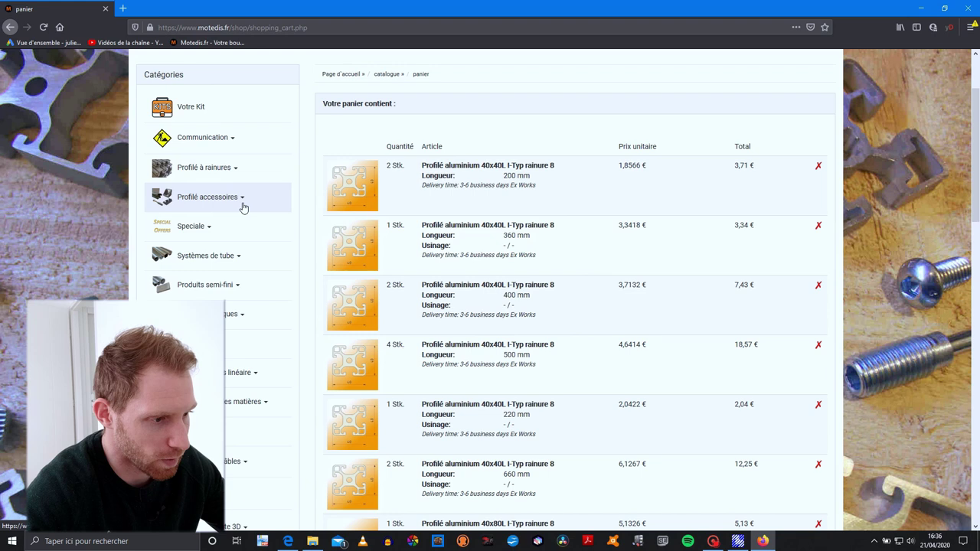
key(alt+Left)
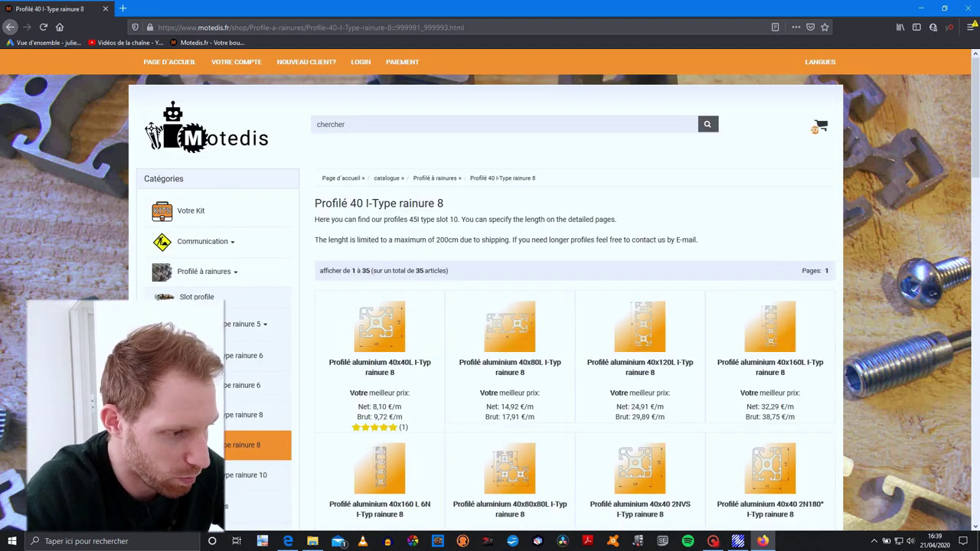
Go through the profile accessories category to the Fitting cover caps table
scroll(227, 322, down, 3)
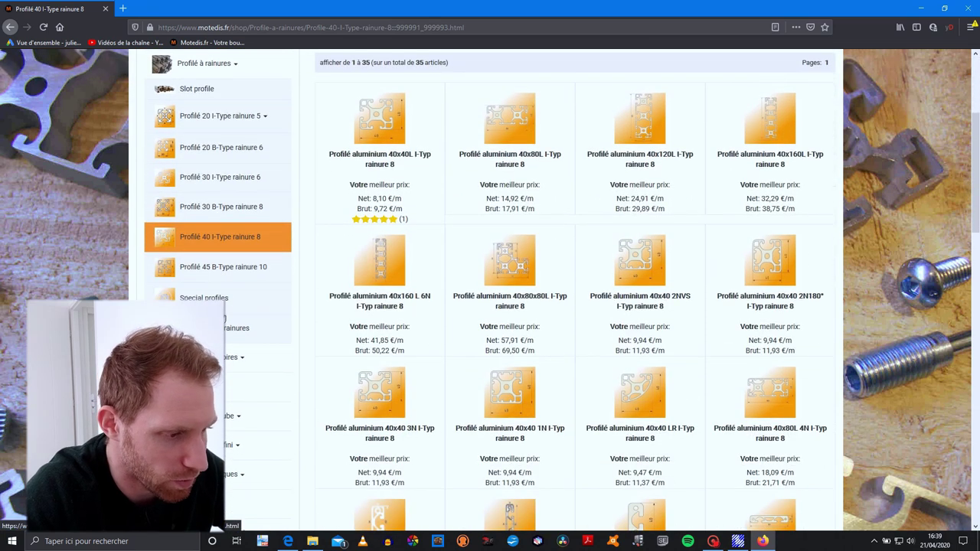
scroll(217, 528, down, 1)
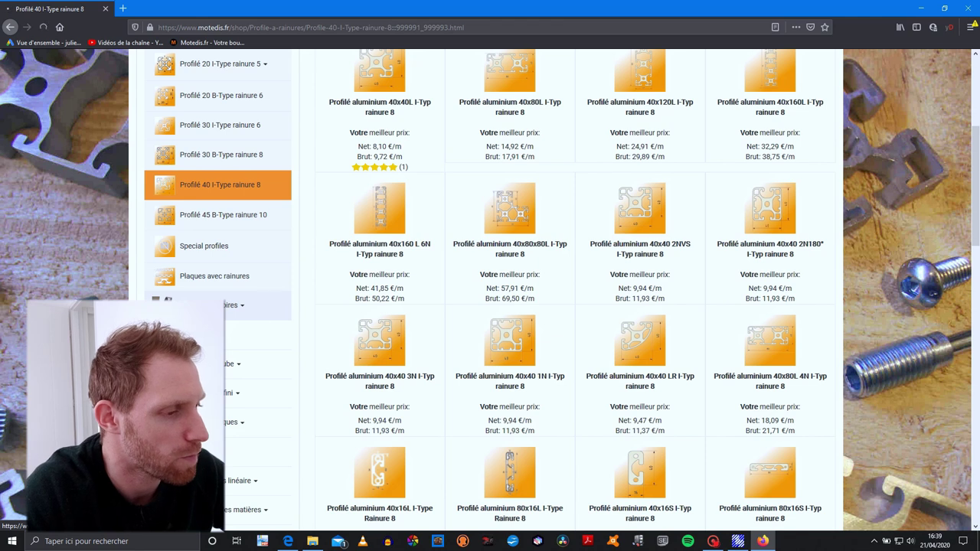
click(217, 528)
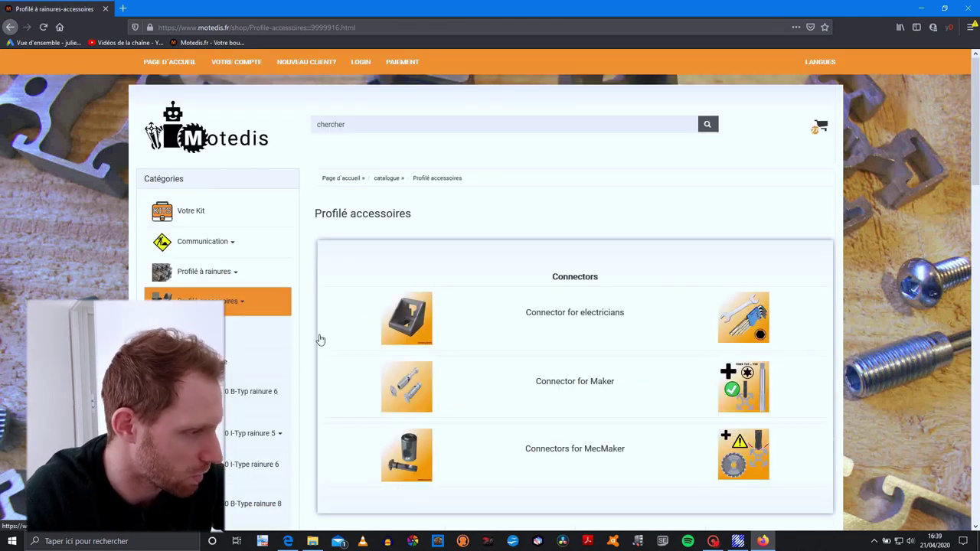
click(565, 314)
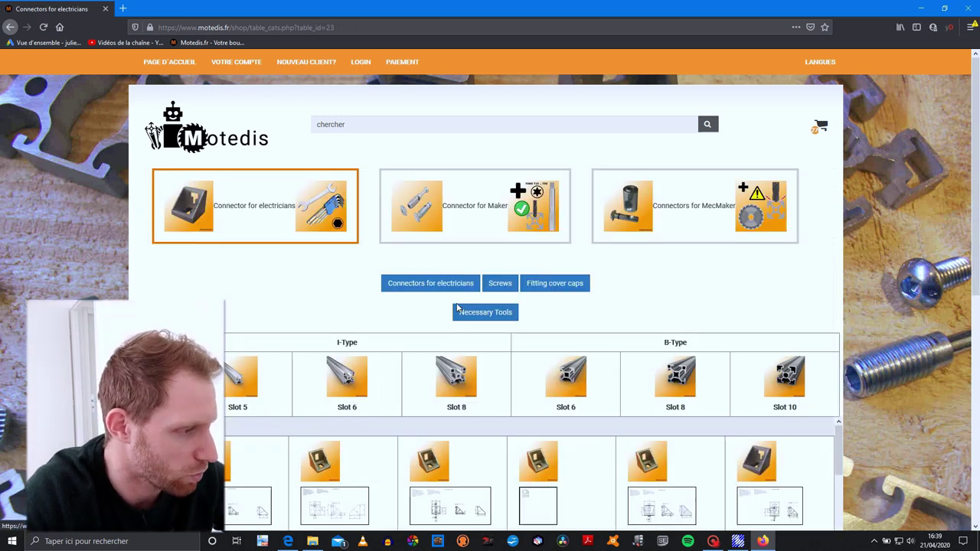
click(553, 291)
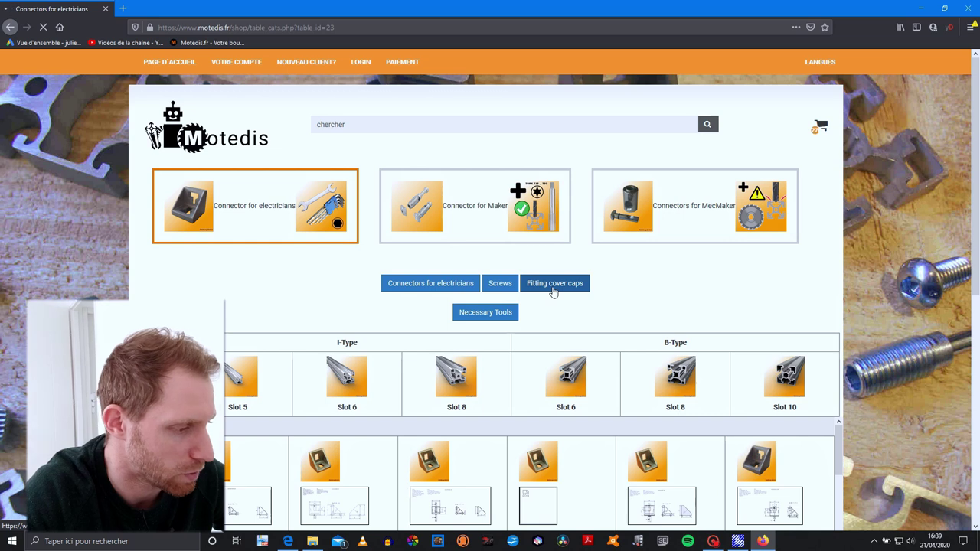
Review the bracket cover caps such as Caches équerre 20, then show the 349,60 € cart summary
scroll(551, 295, down, 3)
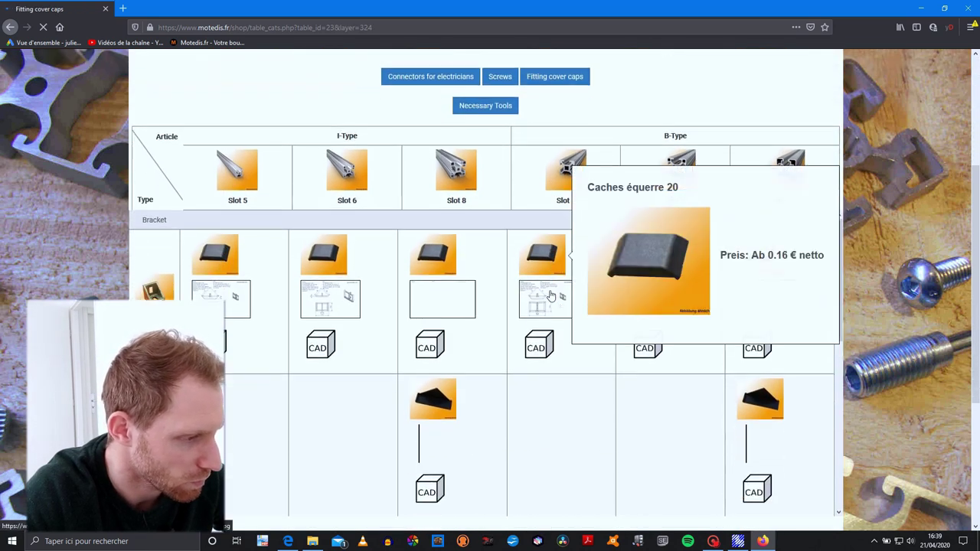
scroll(357, 329, down, 1)
scroll(352, 330, down, 1)
scroll(353, 330, up, 1)
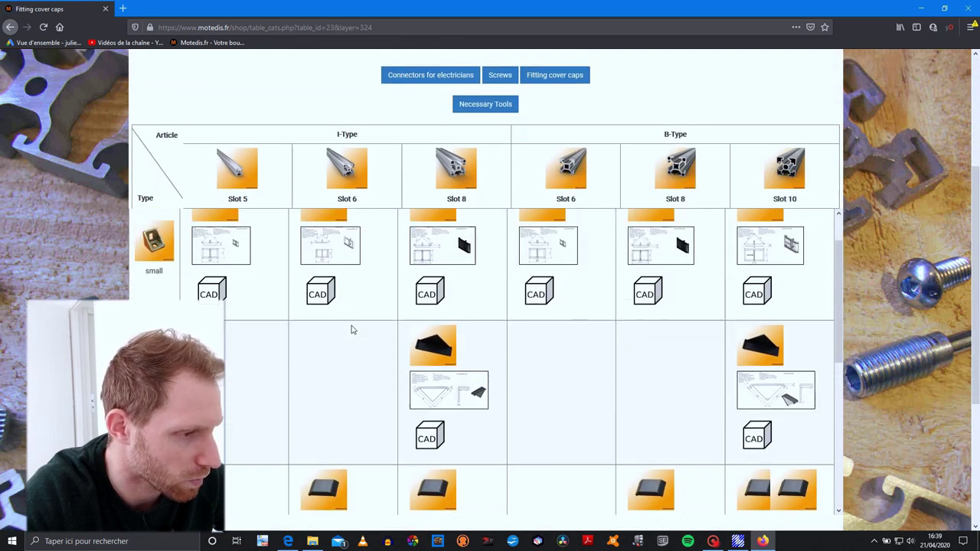
scroll(249, 305, up, 1)
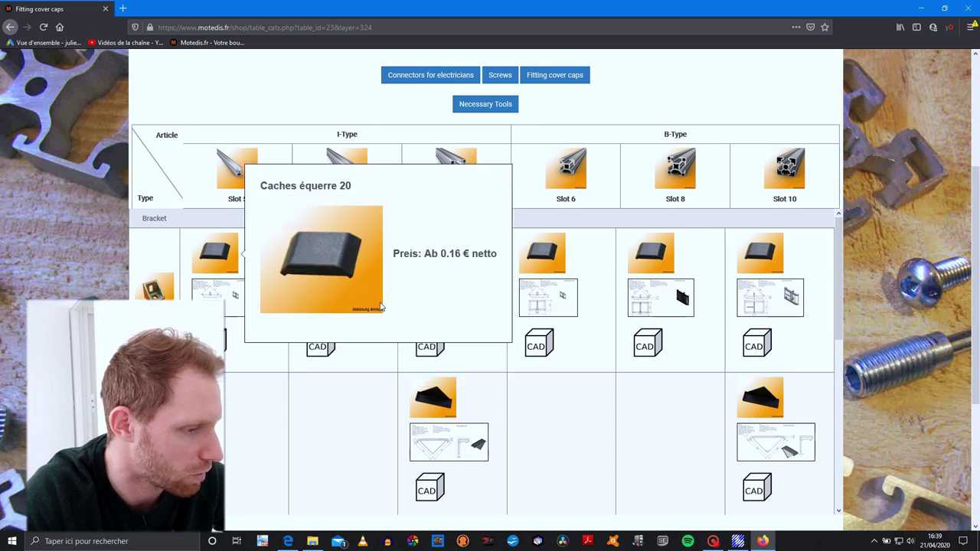
scroll(322, 385, down, 3)
scroll(322, 385, down, 3)
scroll(322, 383, down, 5)
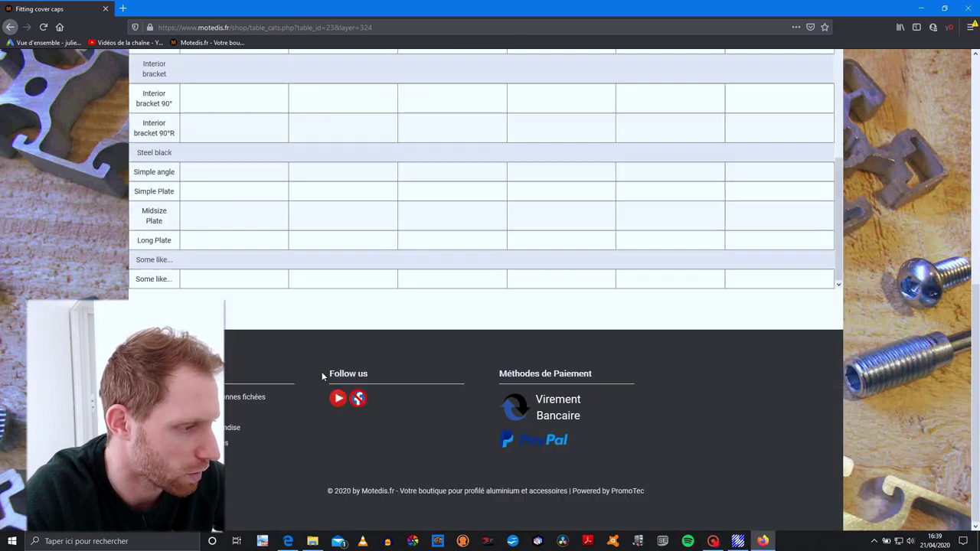
scroll(324, 375, up, 10)
scroll(328, 372, up, 3)
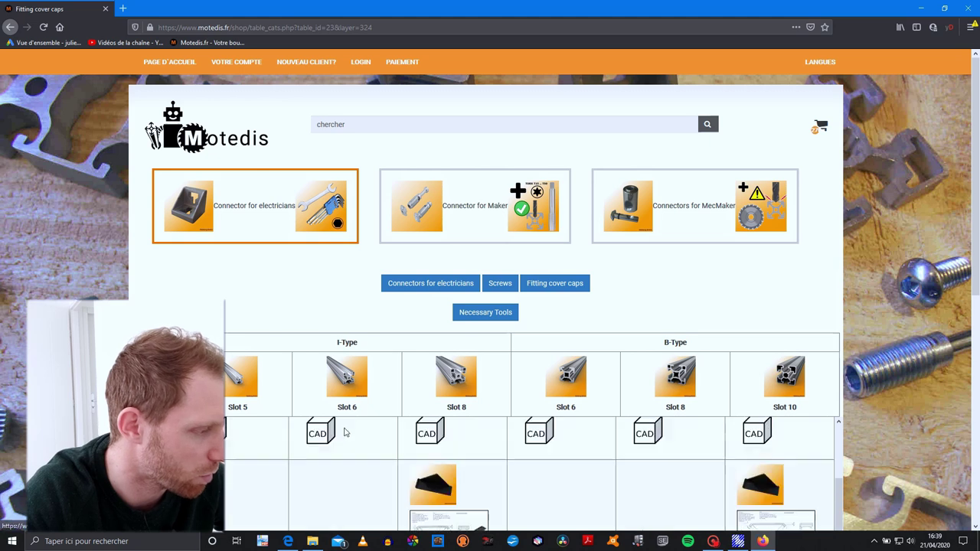
scroll(345, 434, down, 2)
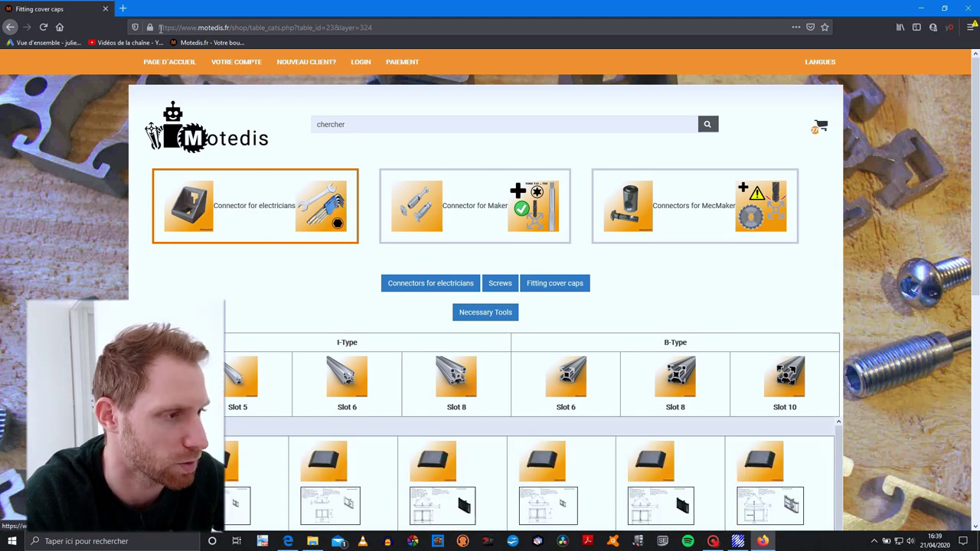
click(821, 131)
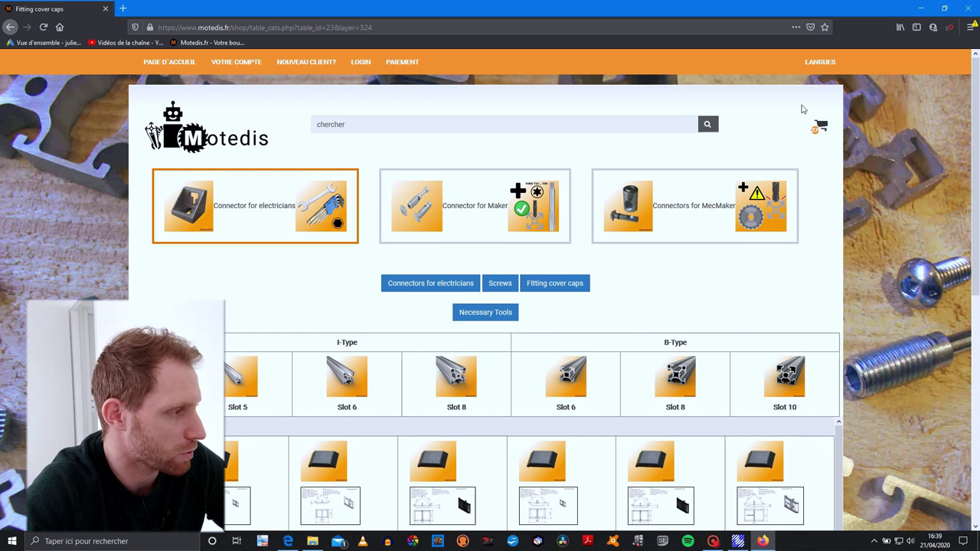
Review the cart page: 290,83 € subtotal, 46,94 € shipping, and highlight the 405,33 € total
click(750, 431)
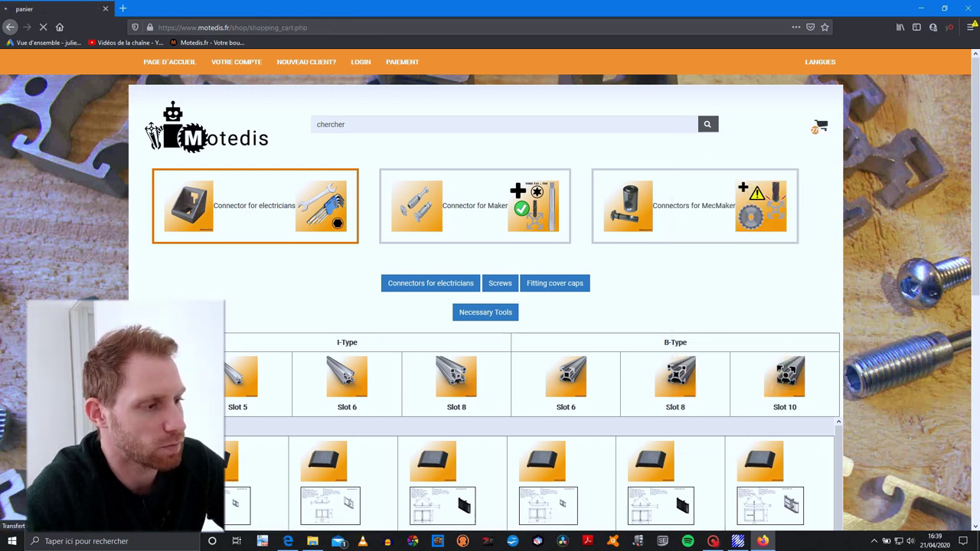
scroll(622, 307, down, 3)
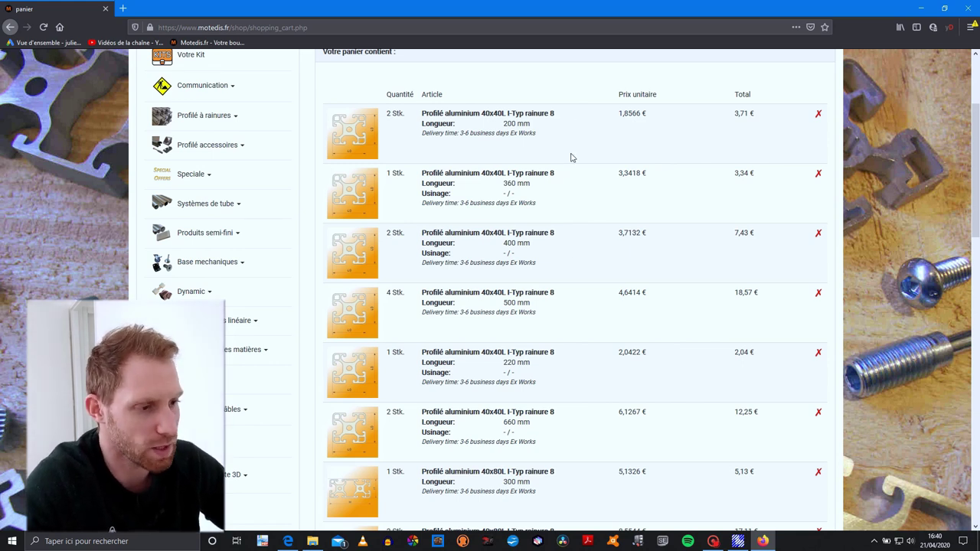
scroll(571, 156, down, 2)
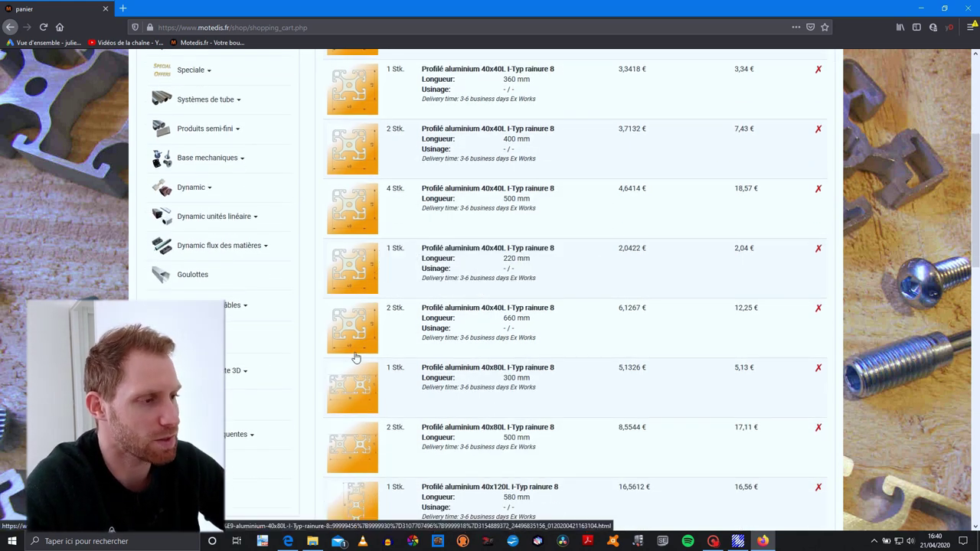
scroll(359, 354, up, 2)
scroll(360, 353, up, 3)
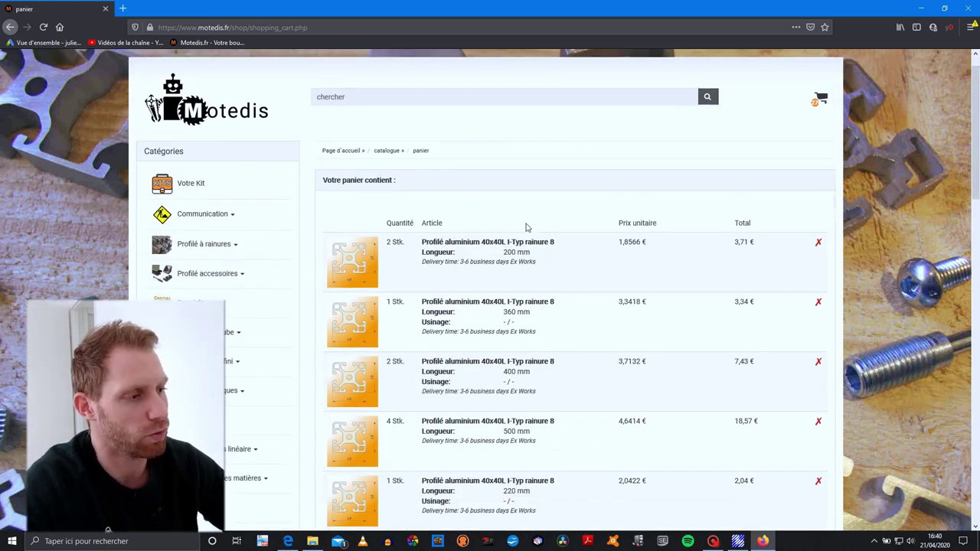
scroll(544, 210, down, 2)
scroll(557, 200, up, 2)
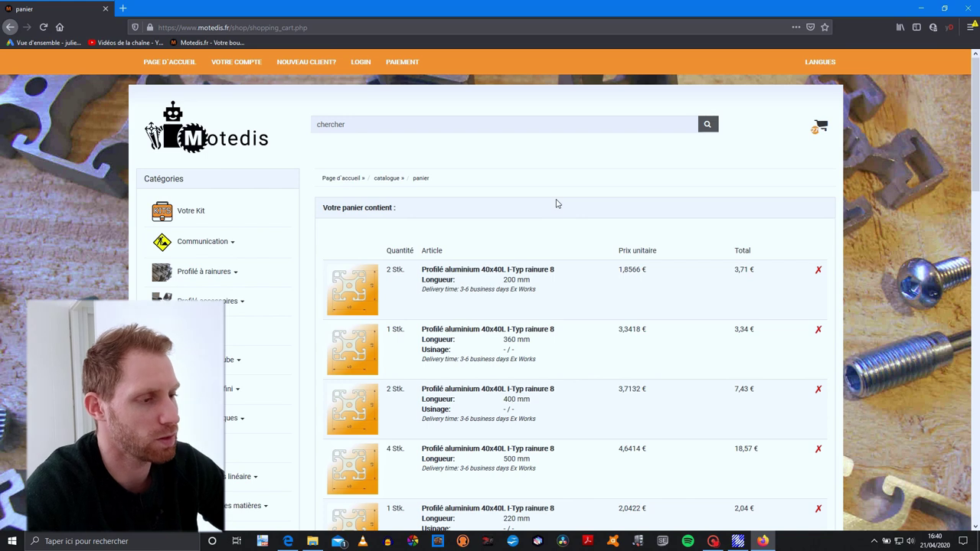
scroll(588, 225, down, 3)
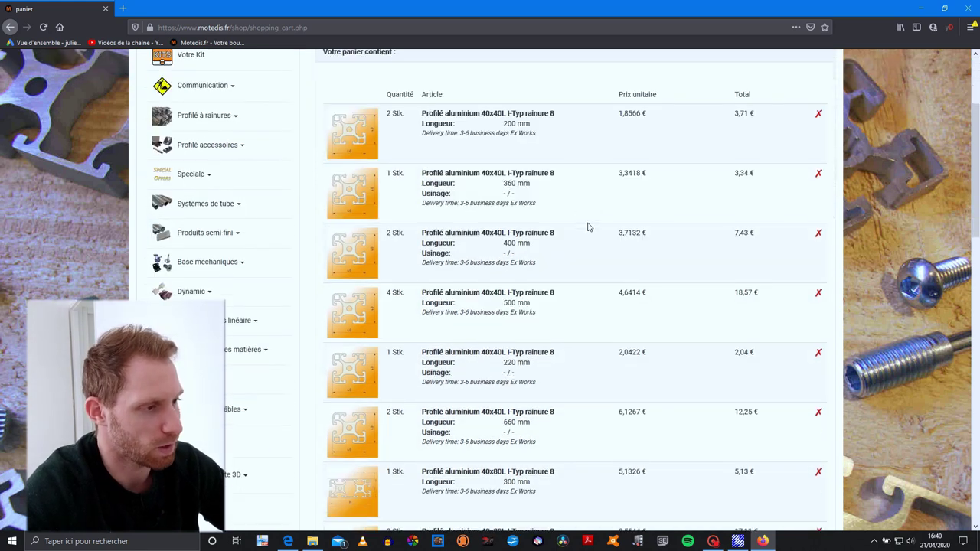
scroll(588, 227, down, 3)
scroll(584, 241, down, 2)
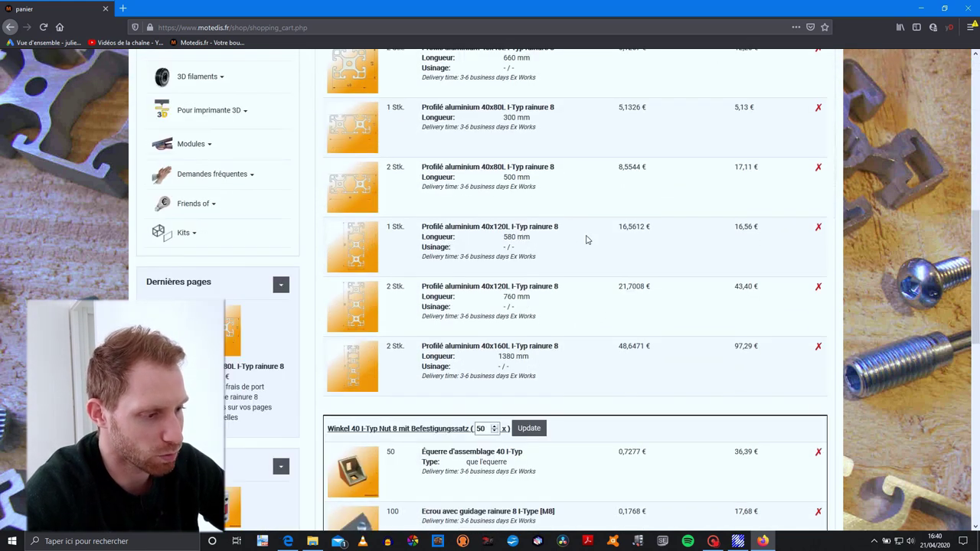
scroll(588, 240, down, 2)
scroll(588, 241, down, 3)
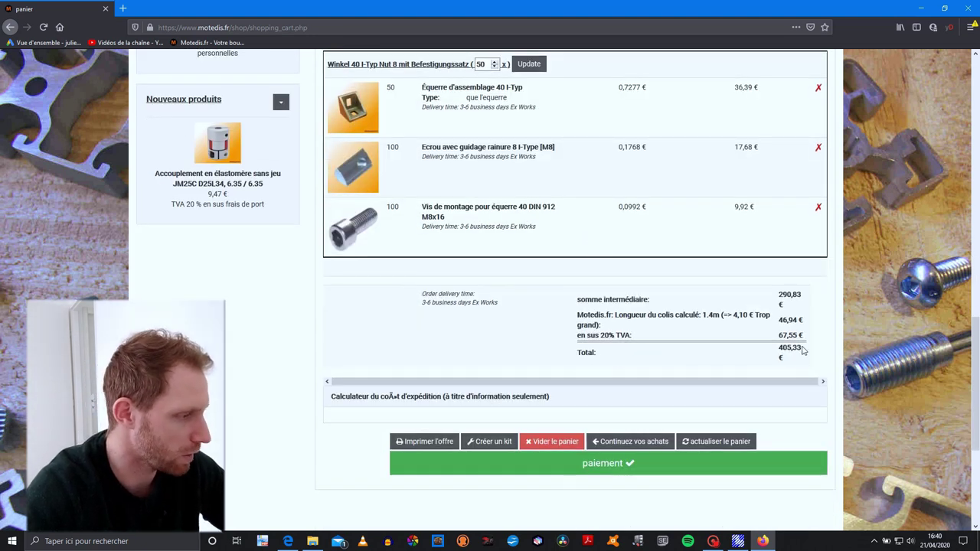
drag(803, 349, 779, 349)
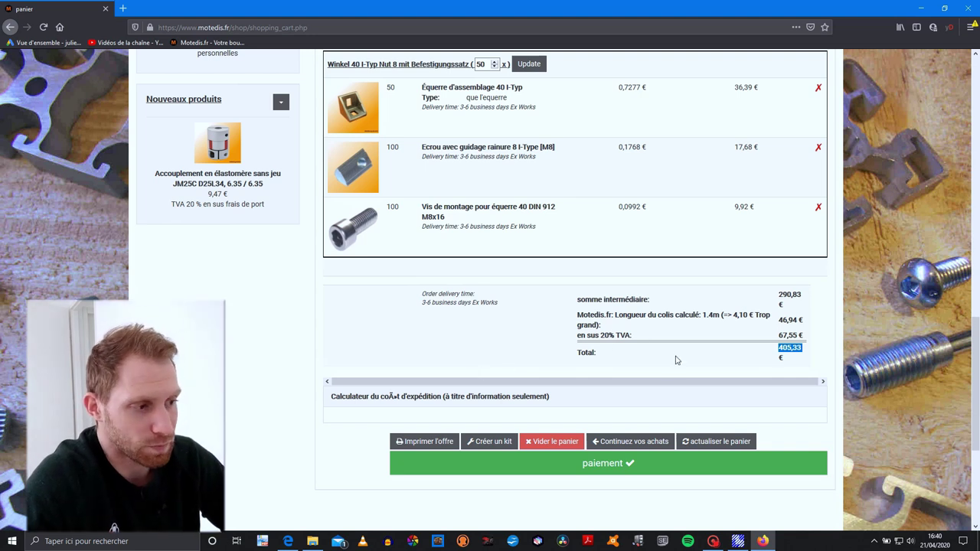
scroll(673, 355, up, 2)
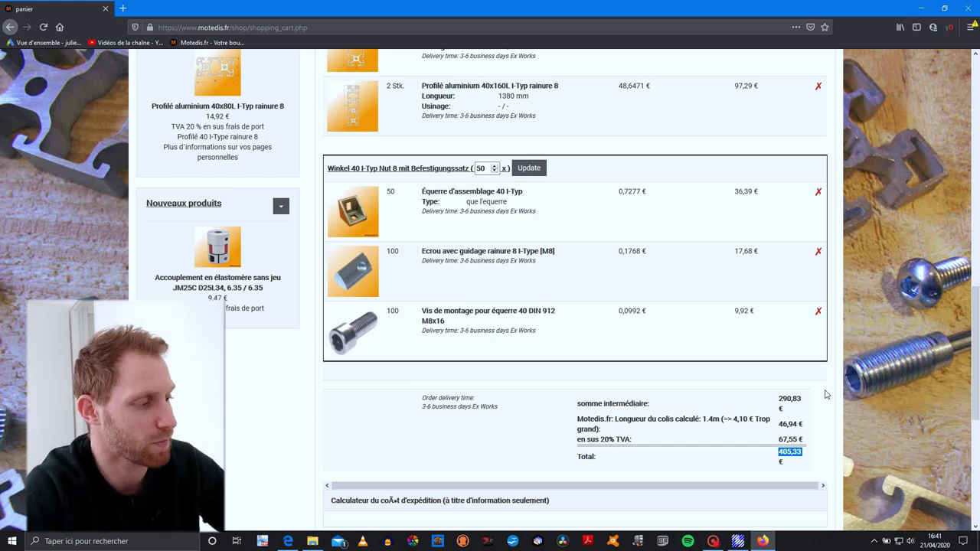
Recheck the cart's profile list, then switch to the 3D design app showing siege v2.scene
scroll(674, 403, up, 3)
scroll(675, 402, up, 5)
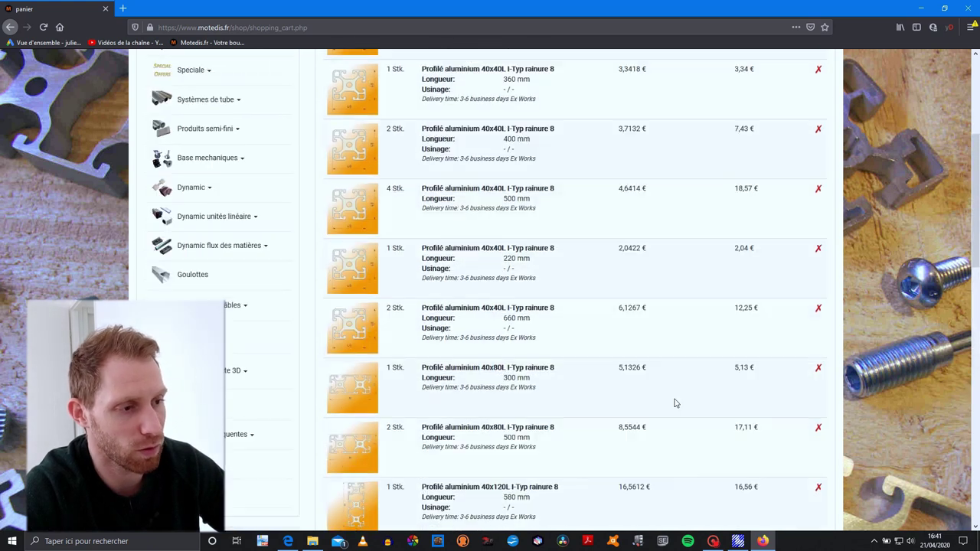
scroll(678, 402, up, 2)
scroll(680, 400, up, 2)
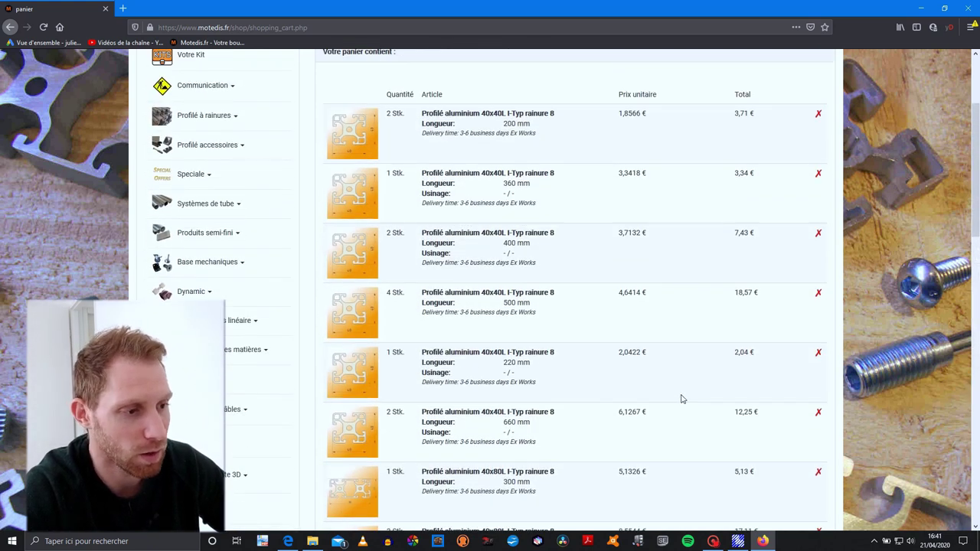
scroll(683, 398, up, 3)
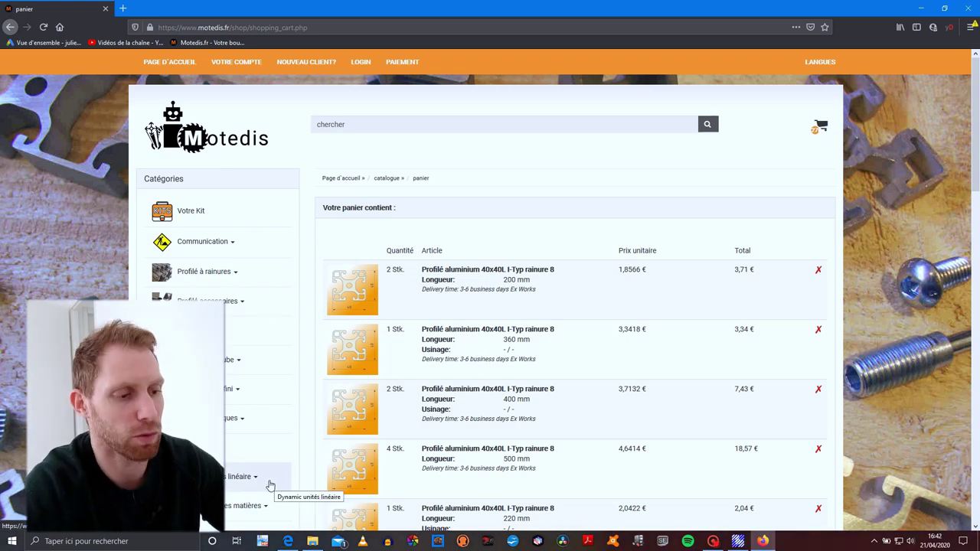
scroll(272, 483, down, 3)
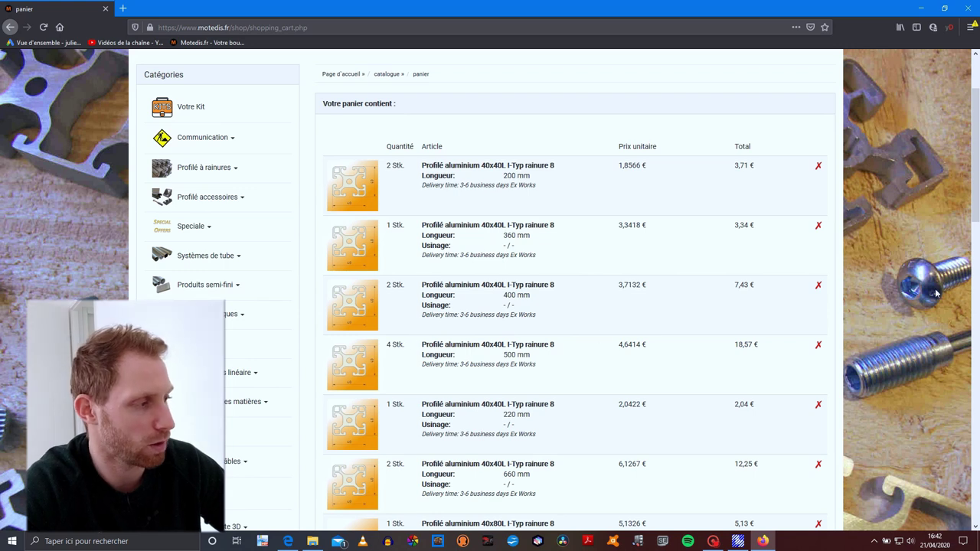
scroll(923, 229, down, 2)
scroll(926, 232, down, 5)
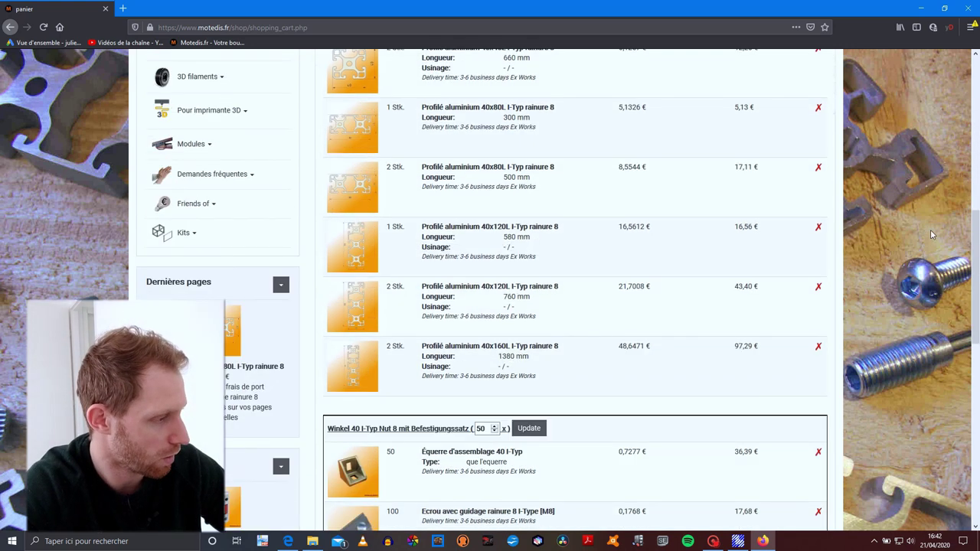
scroll(931, 233, down, 4)
scroll(947, 205, down, 1)
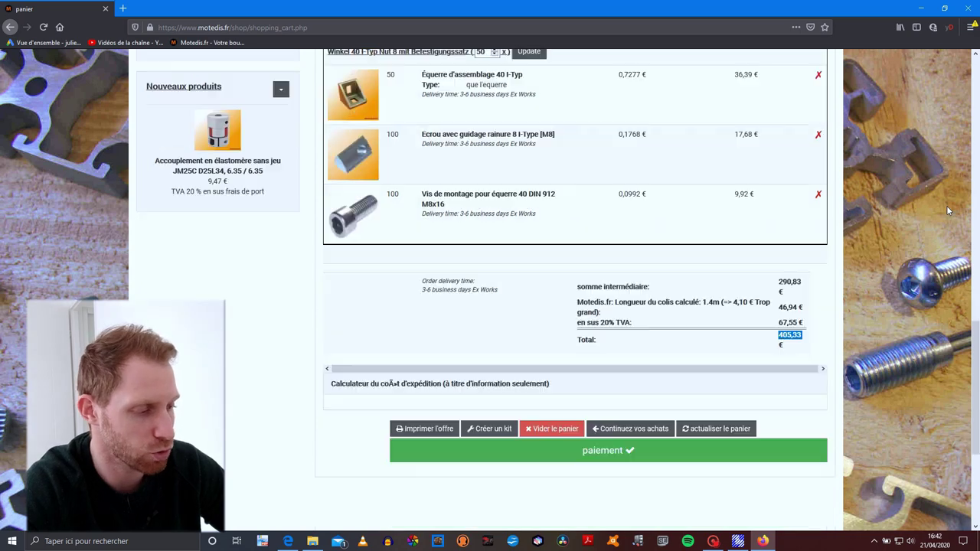
scroll(947, 206, down, 2)
click(737, 542)
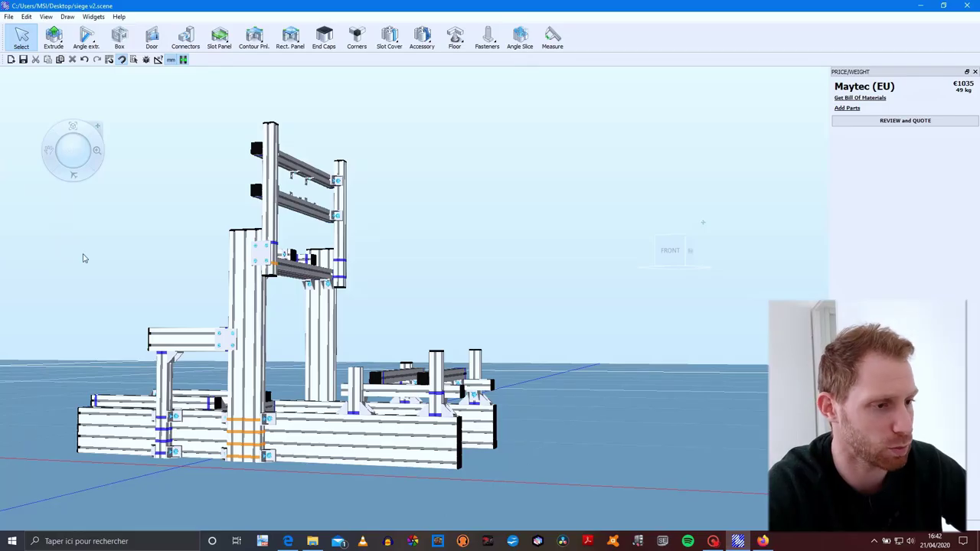
Orbit the siege v2.scene frame until the view cube shows BACK
mouse_move(87, 167)
middle_down()
mouse_move(170, 175)
mouse_move(243, 153)
mouse_move(313, 166)
mouse_move(240, 153)
mouse_move(265, 135)
mouse_move(442, 140)
mouse_move(389, 146)
middle_up()
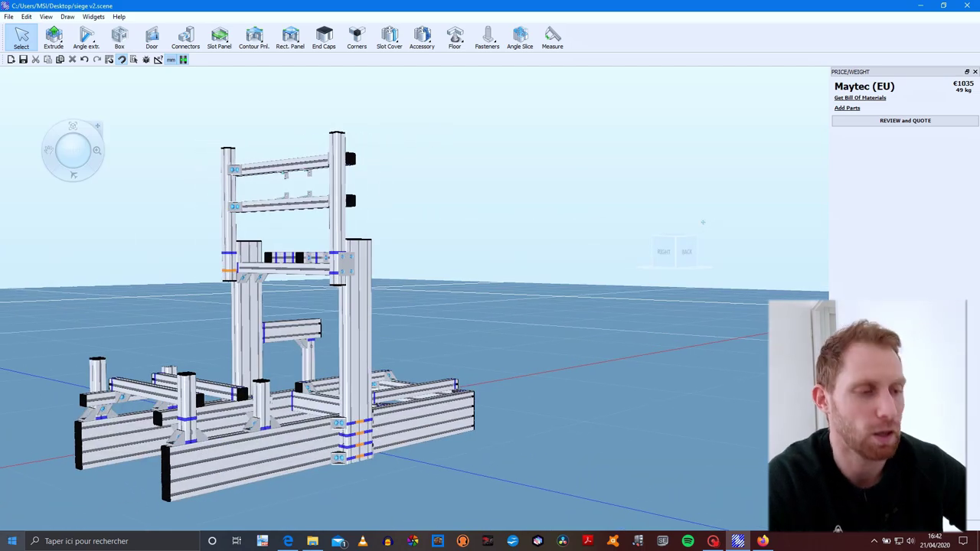